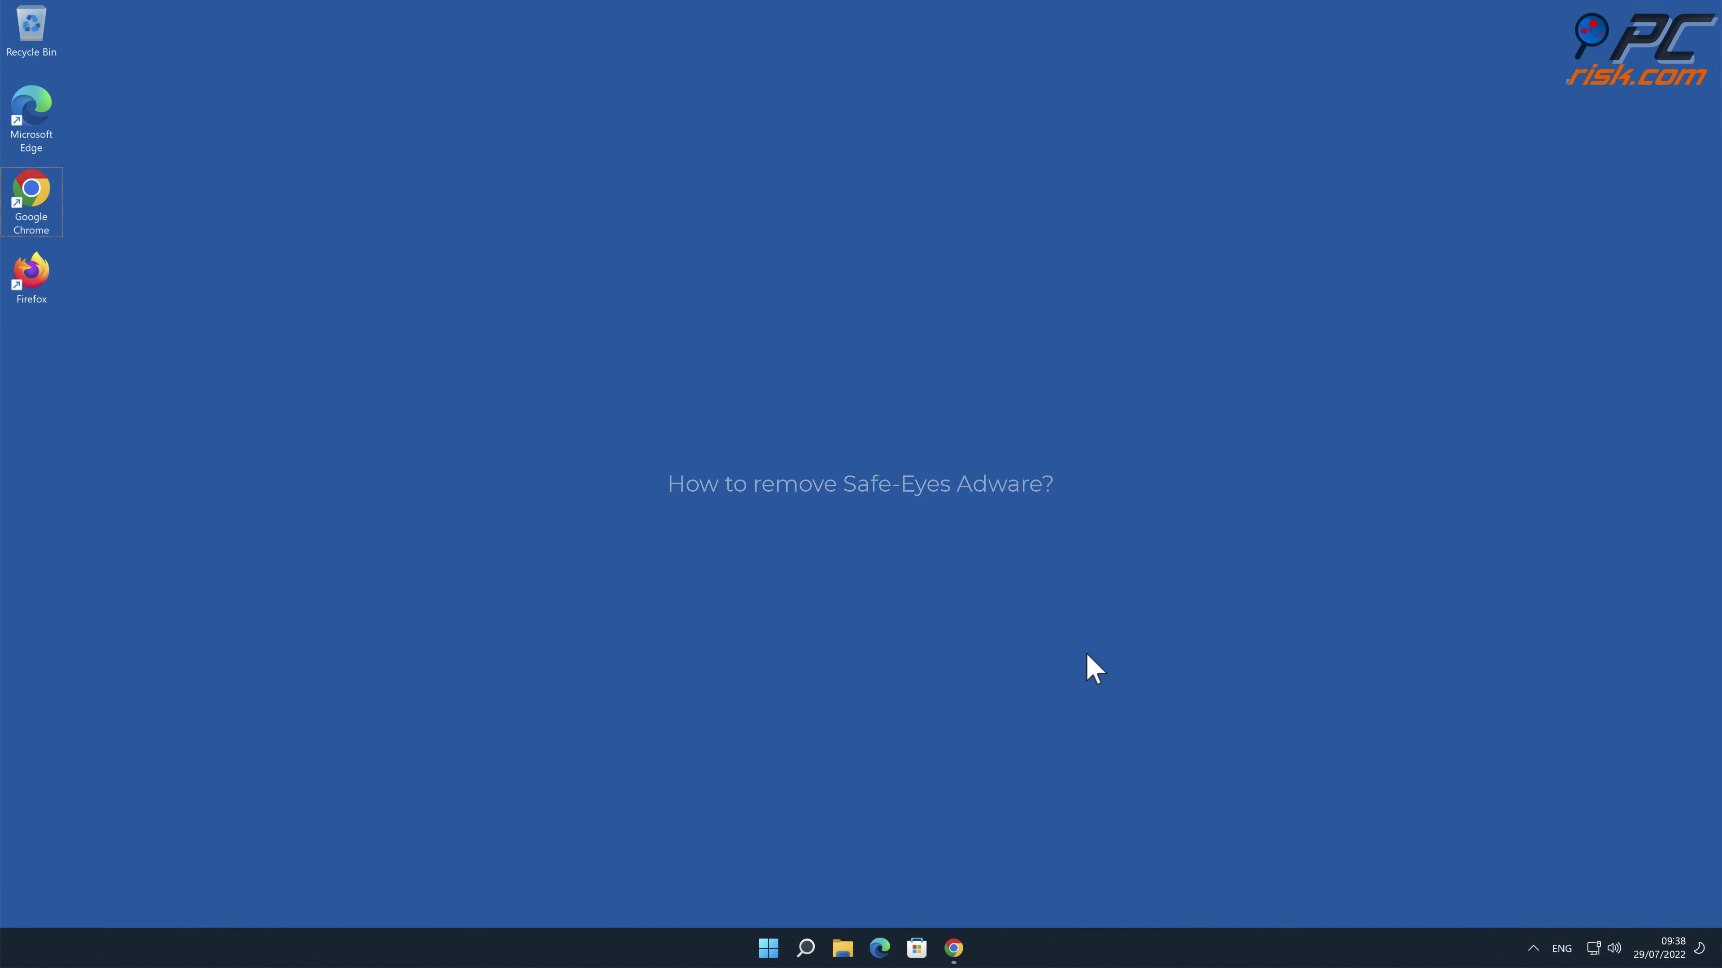
Step: Open Chrome on the Safe-Eyes Web Store page, look through it, and choose Add to Chrome
left_click(956, 950)
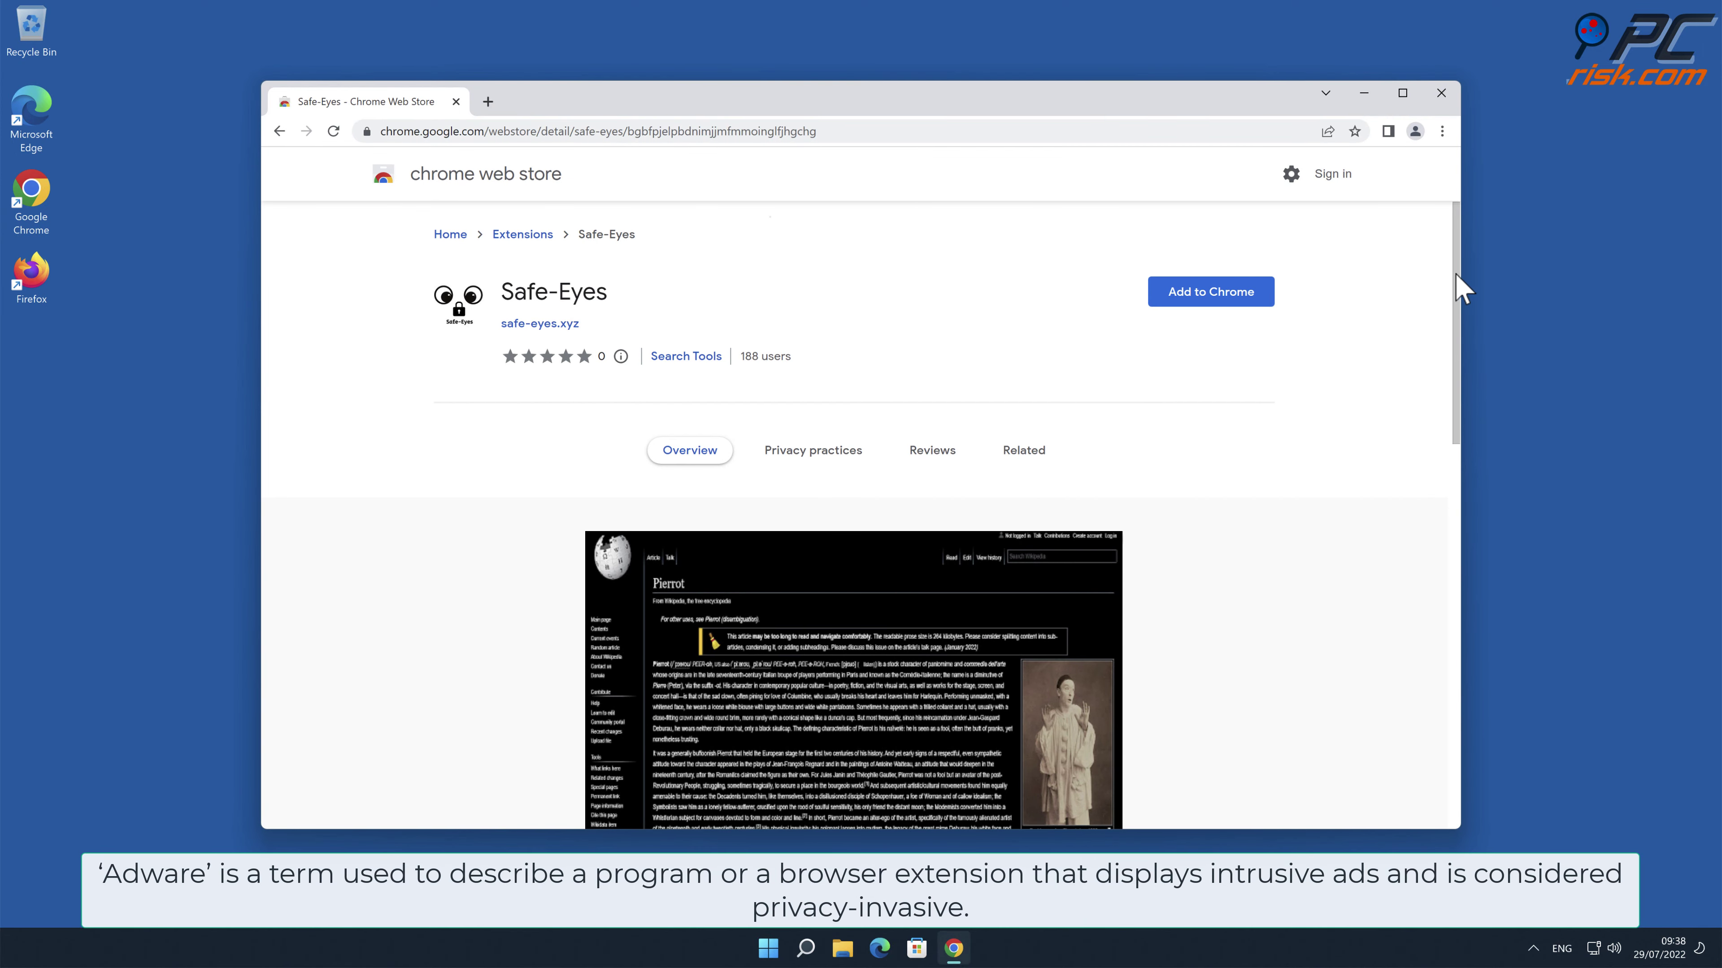
left_click_drag(1456, 274, 1451, 556)
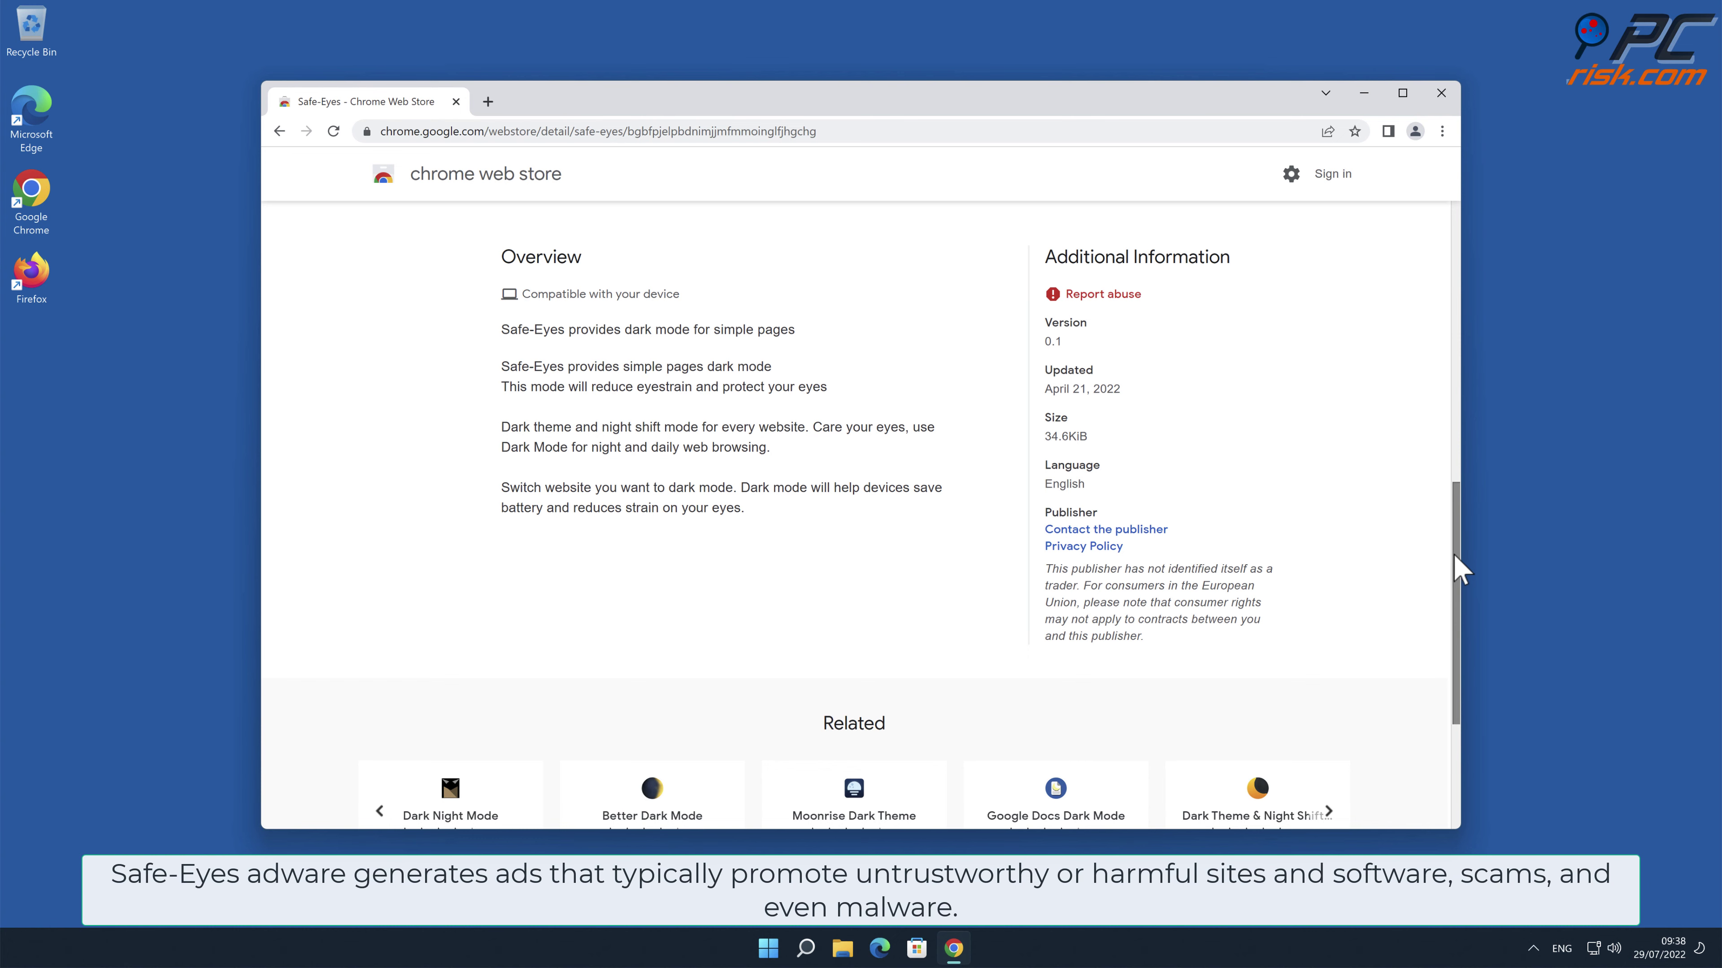
left_click_drag(1460, 569, 1457, 278)
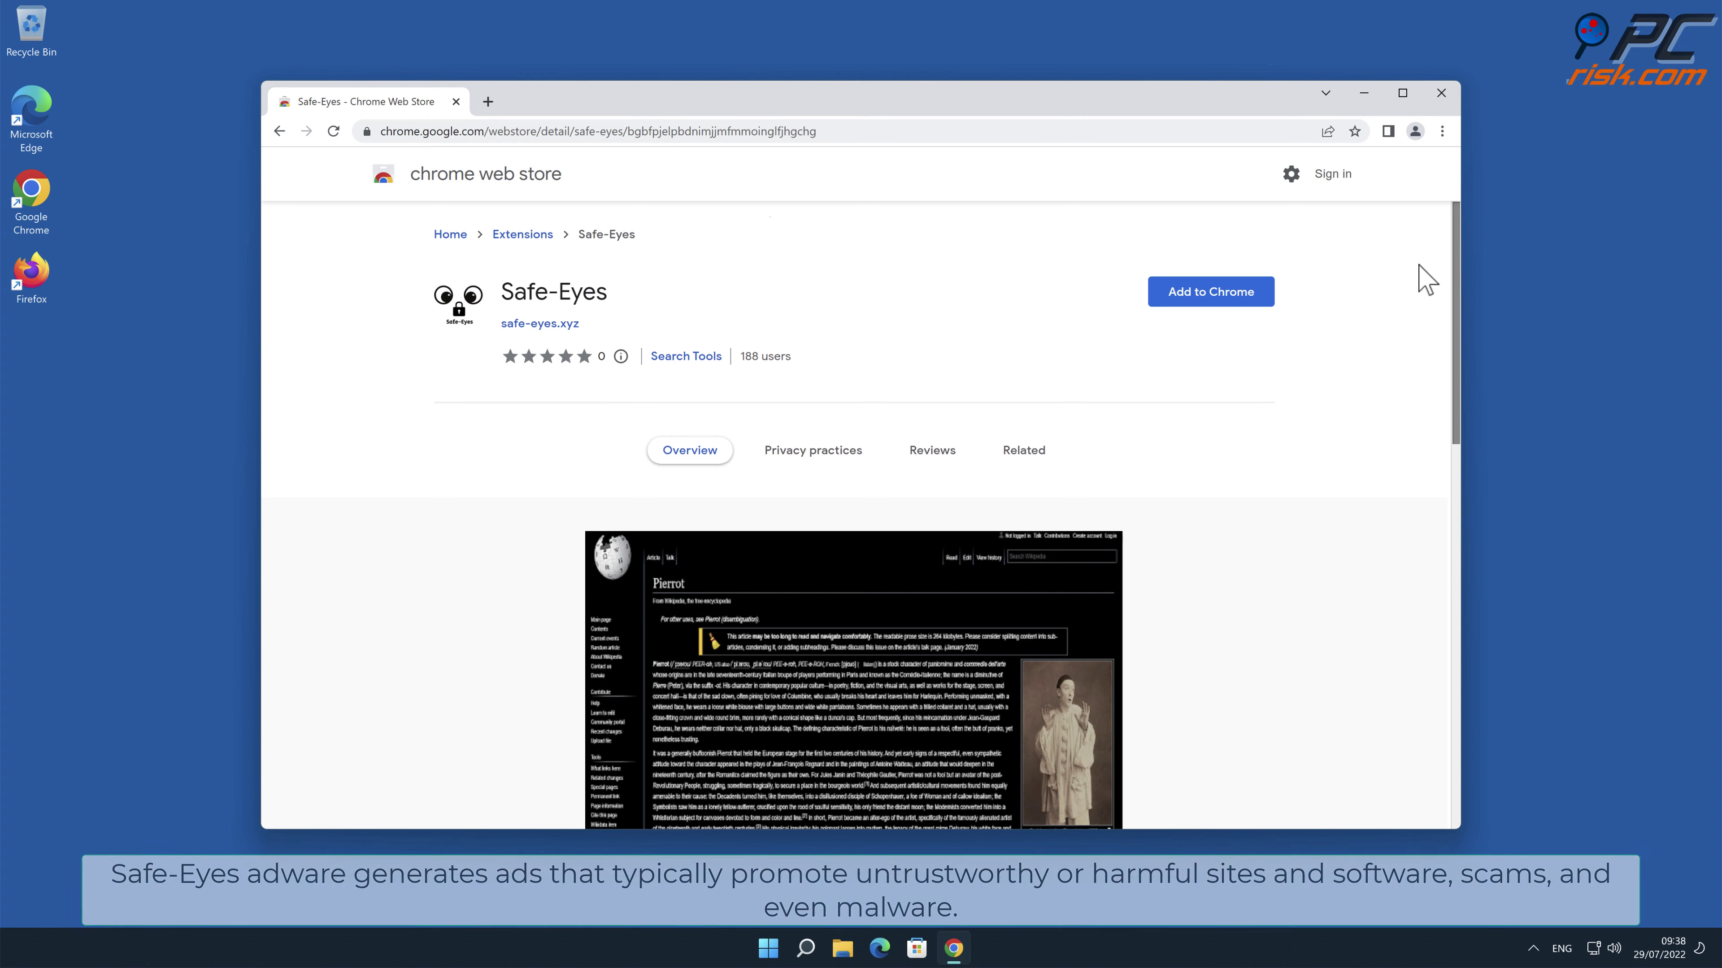
left_click(1258, 292)
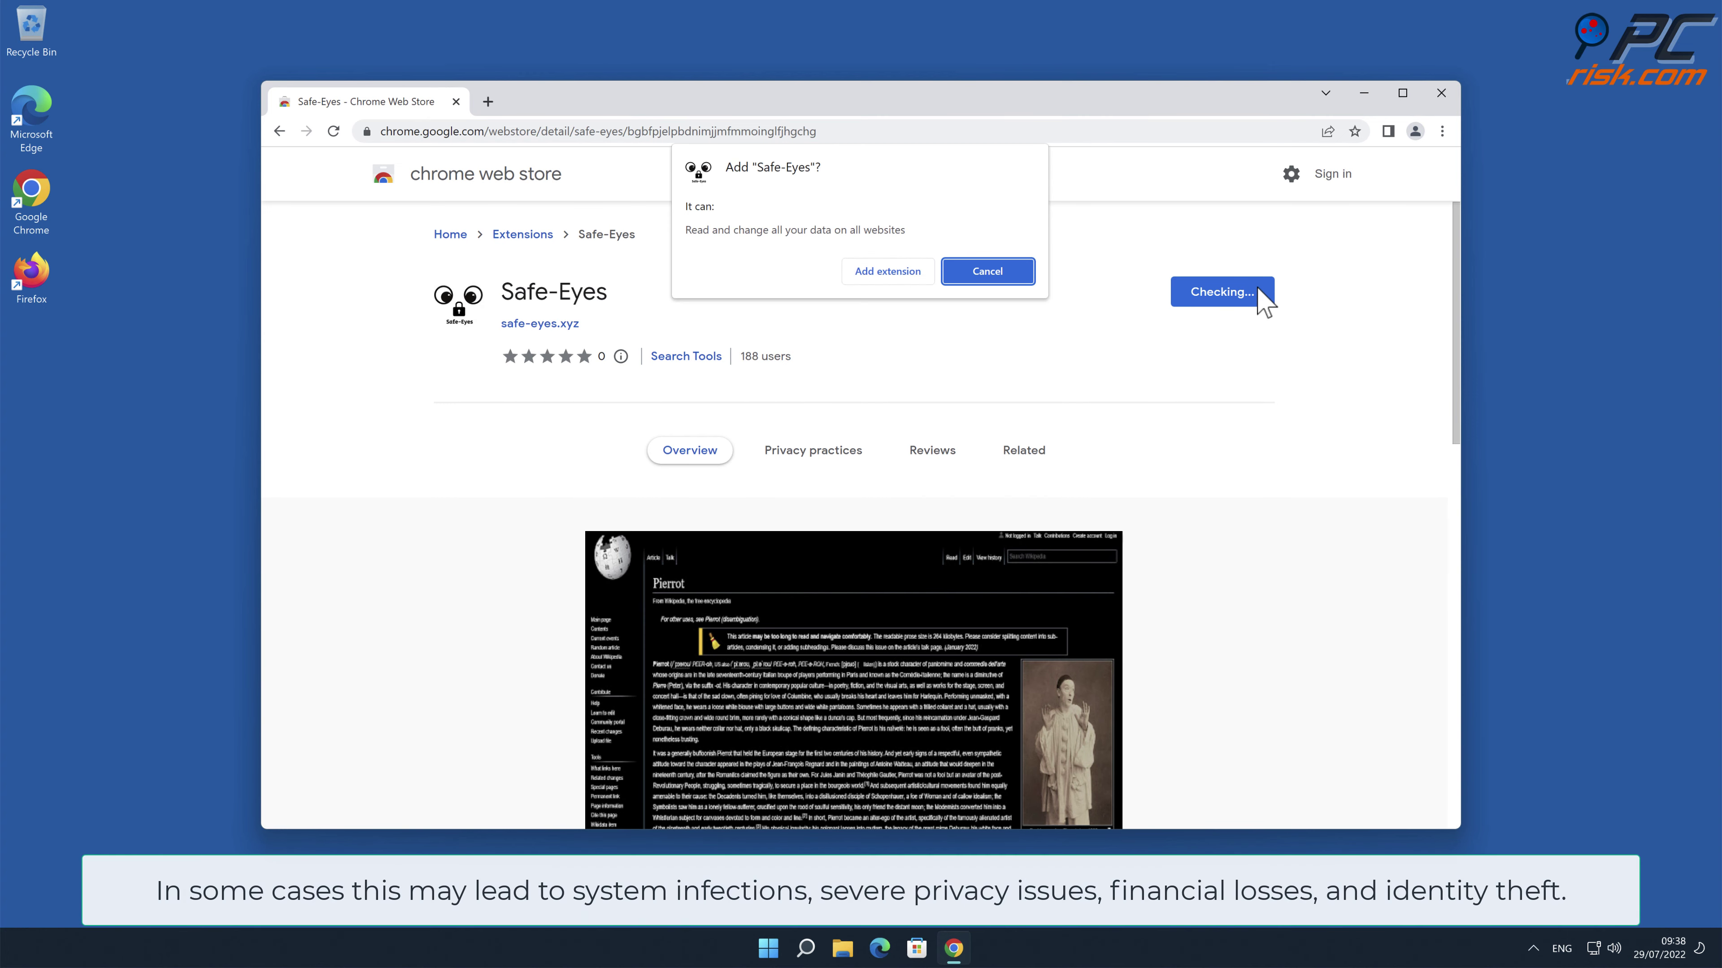
Step: Add the Safe-Eyes extension, check it on the Extensions page, then close Chrome
left_click(917, 272)
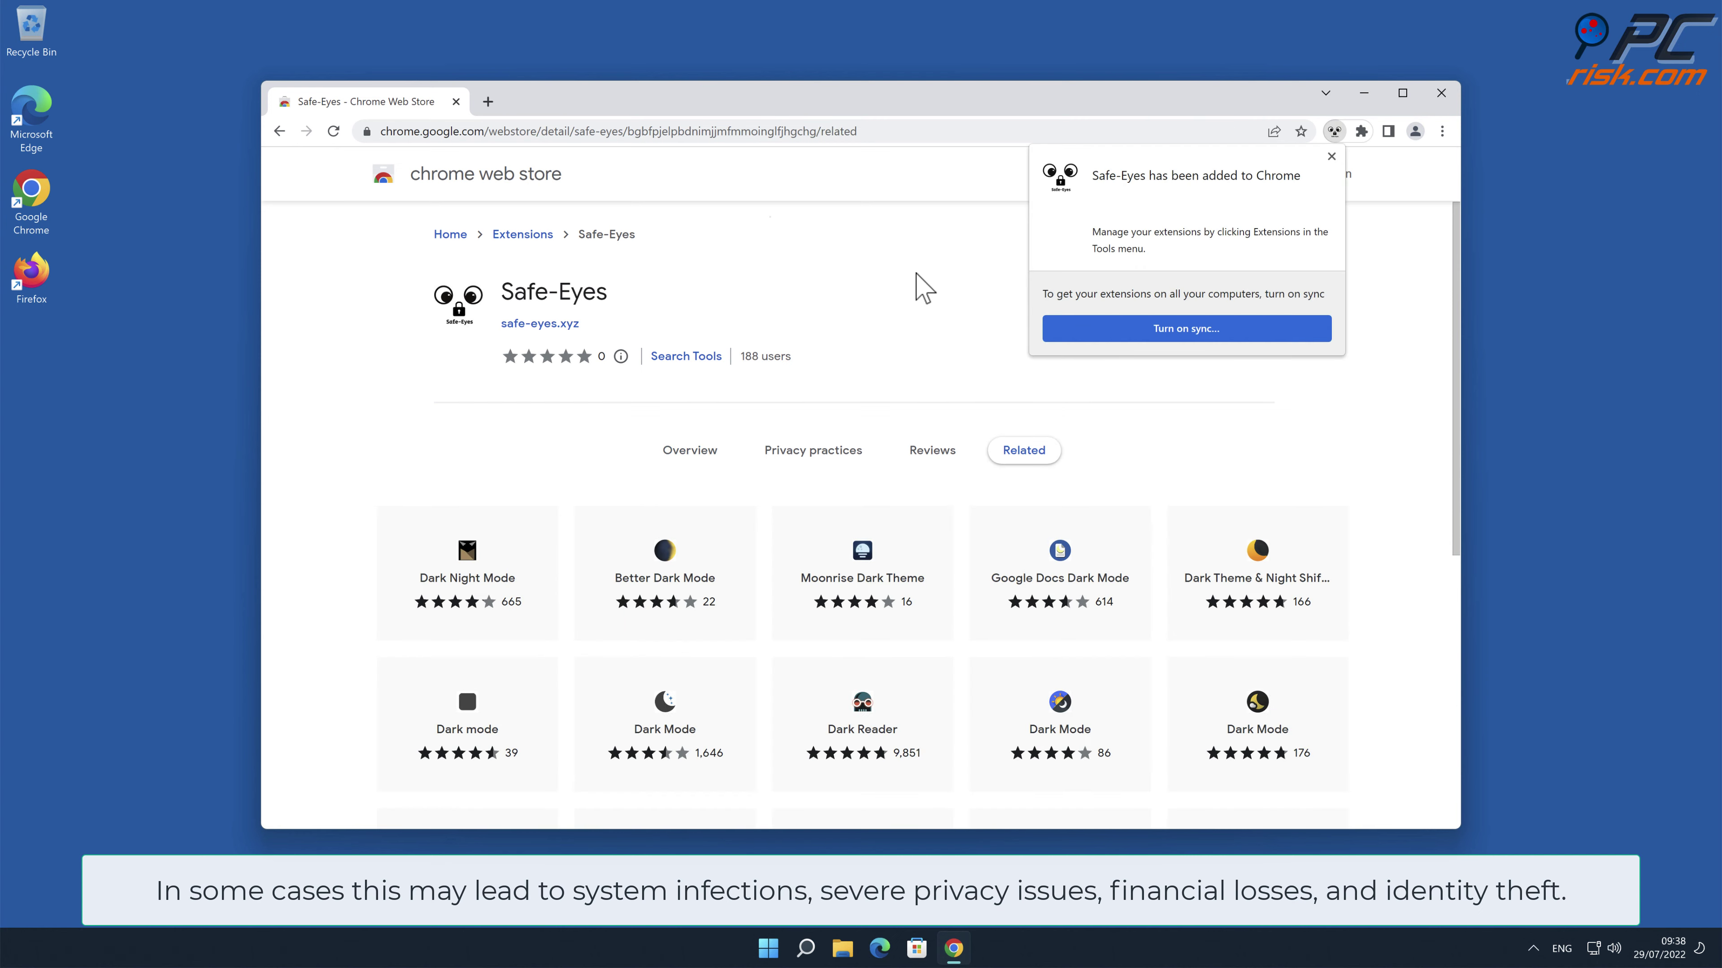
left_click(1441, 132)
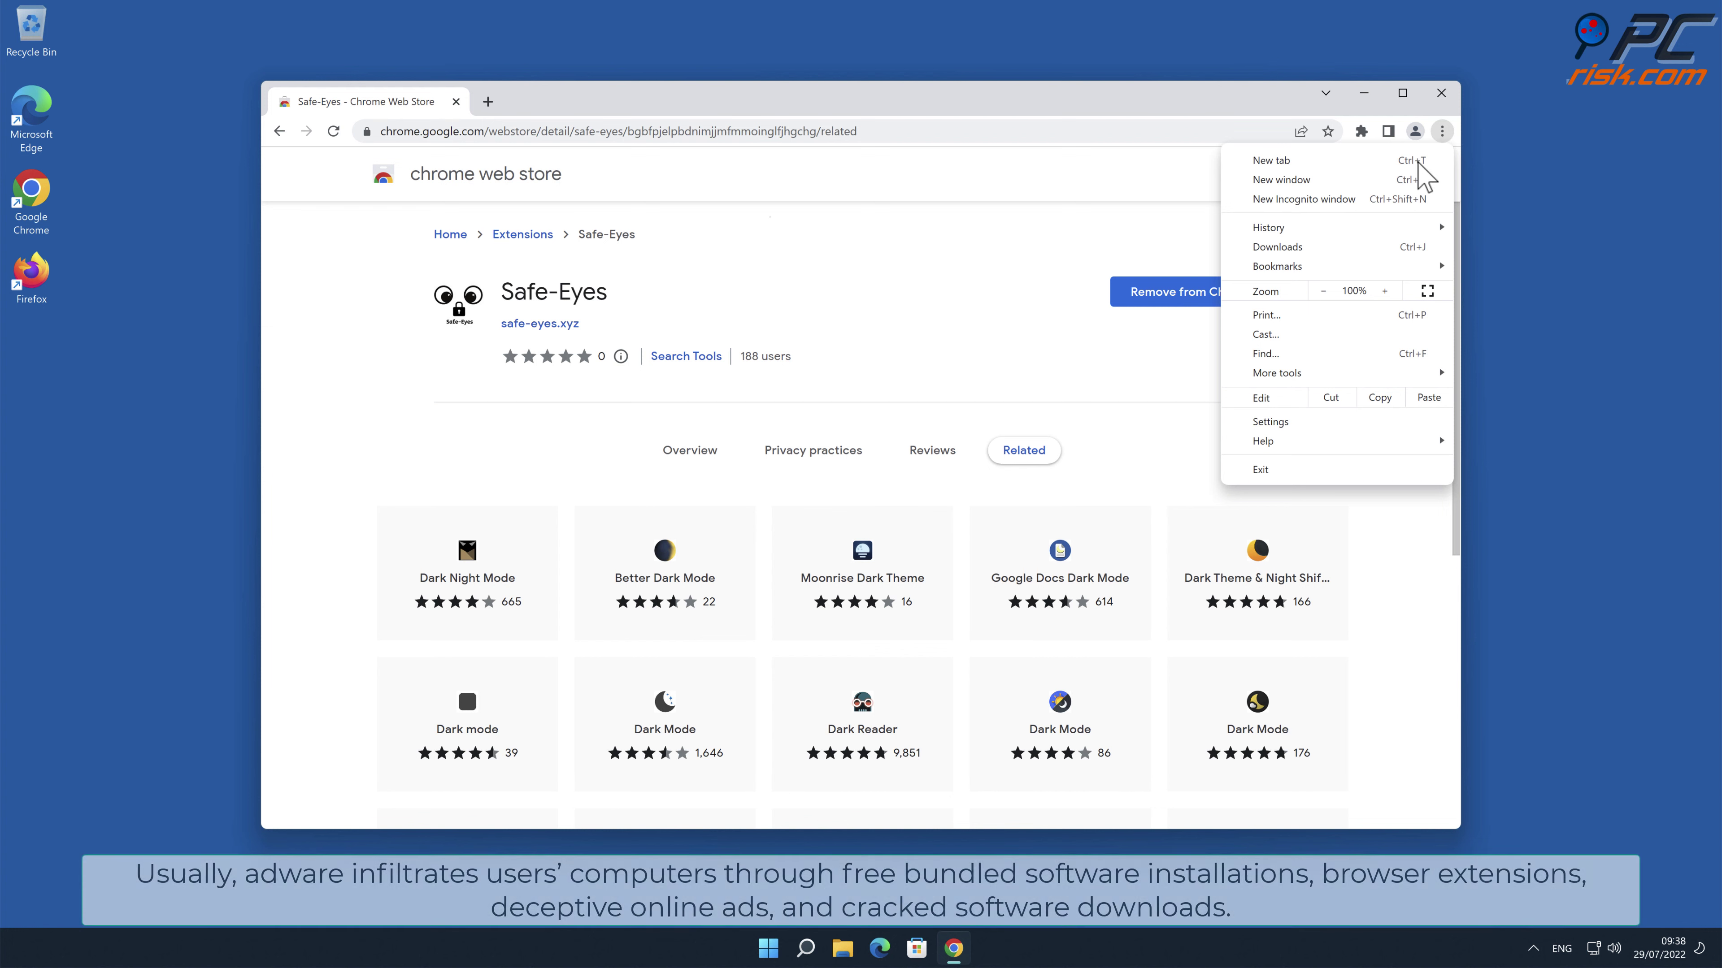
mouse_move(1286, 375)
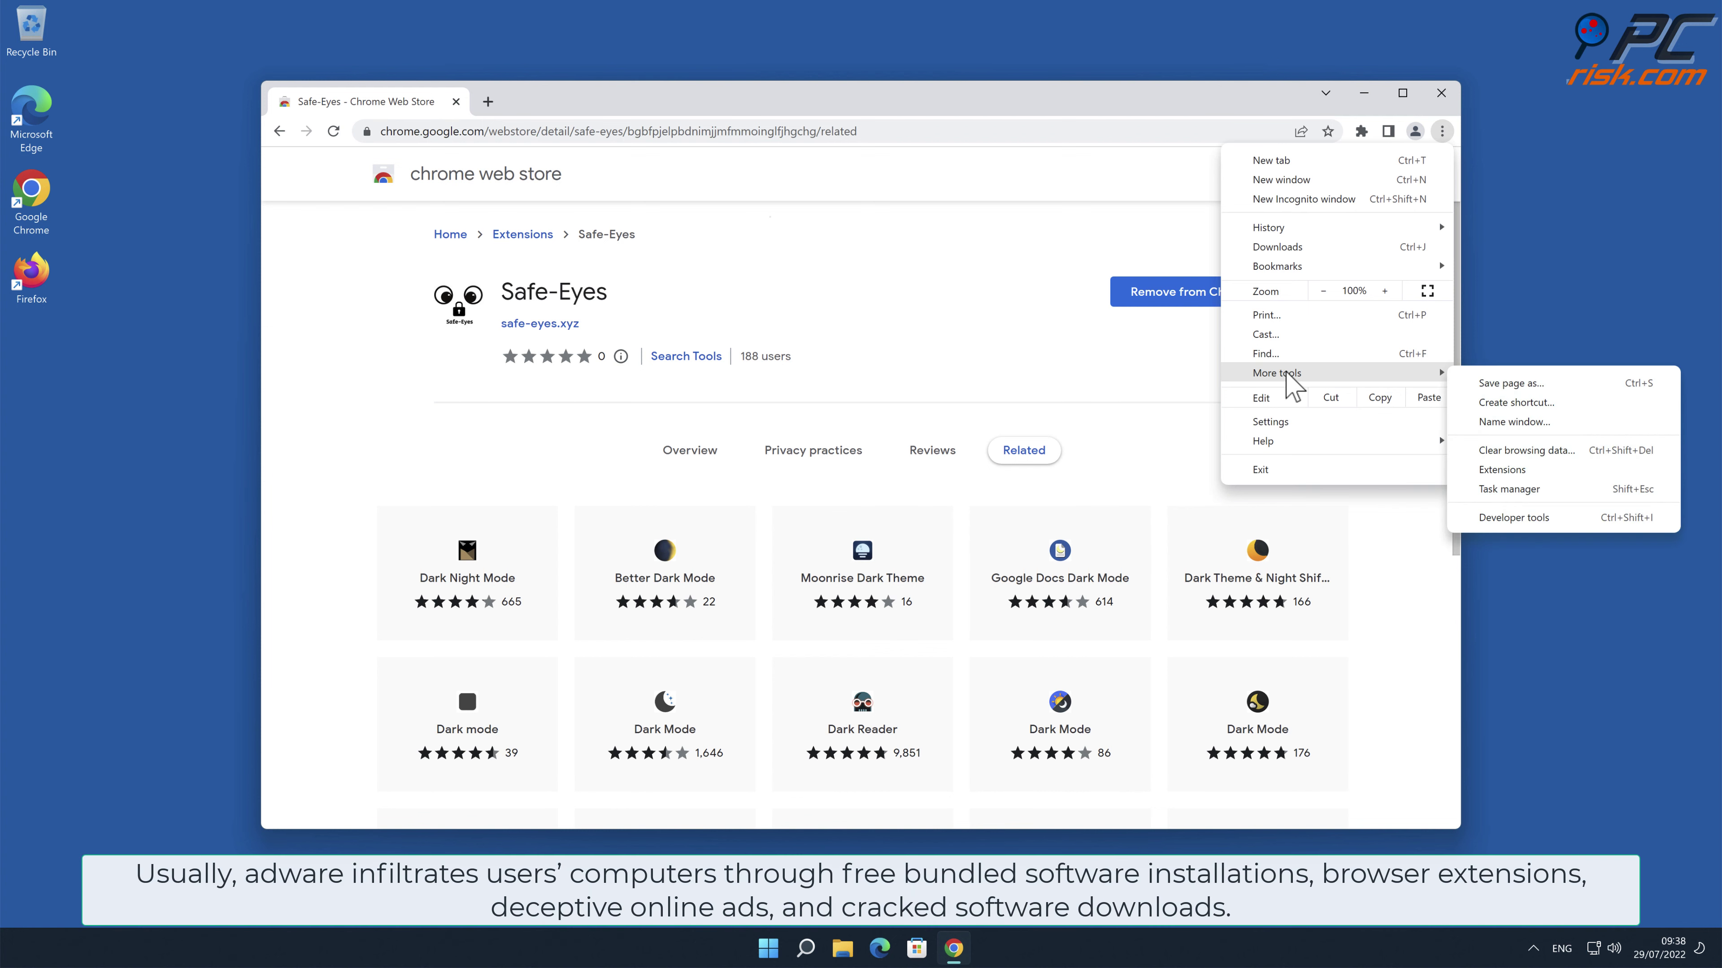
left_click(1502, 471)
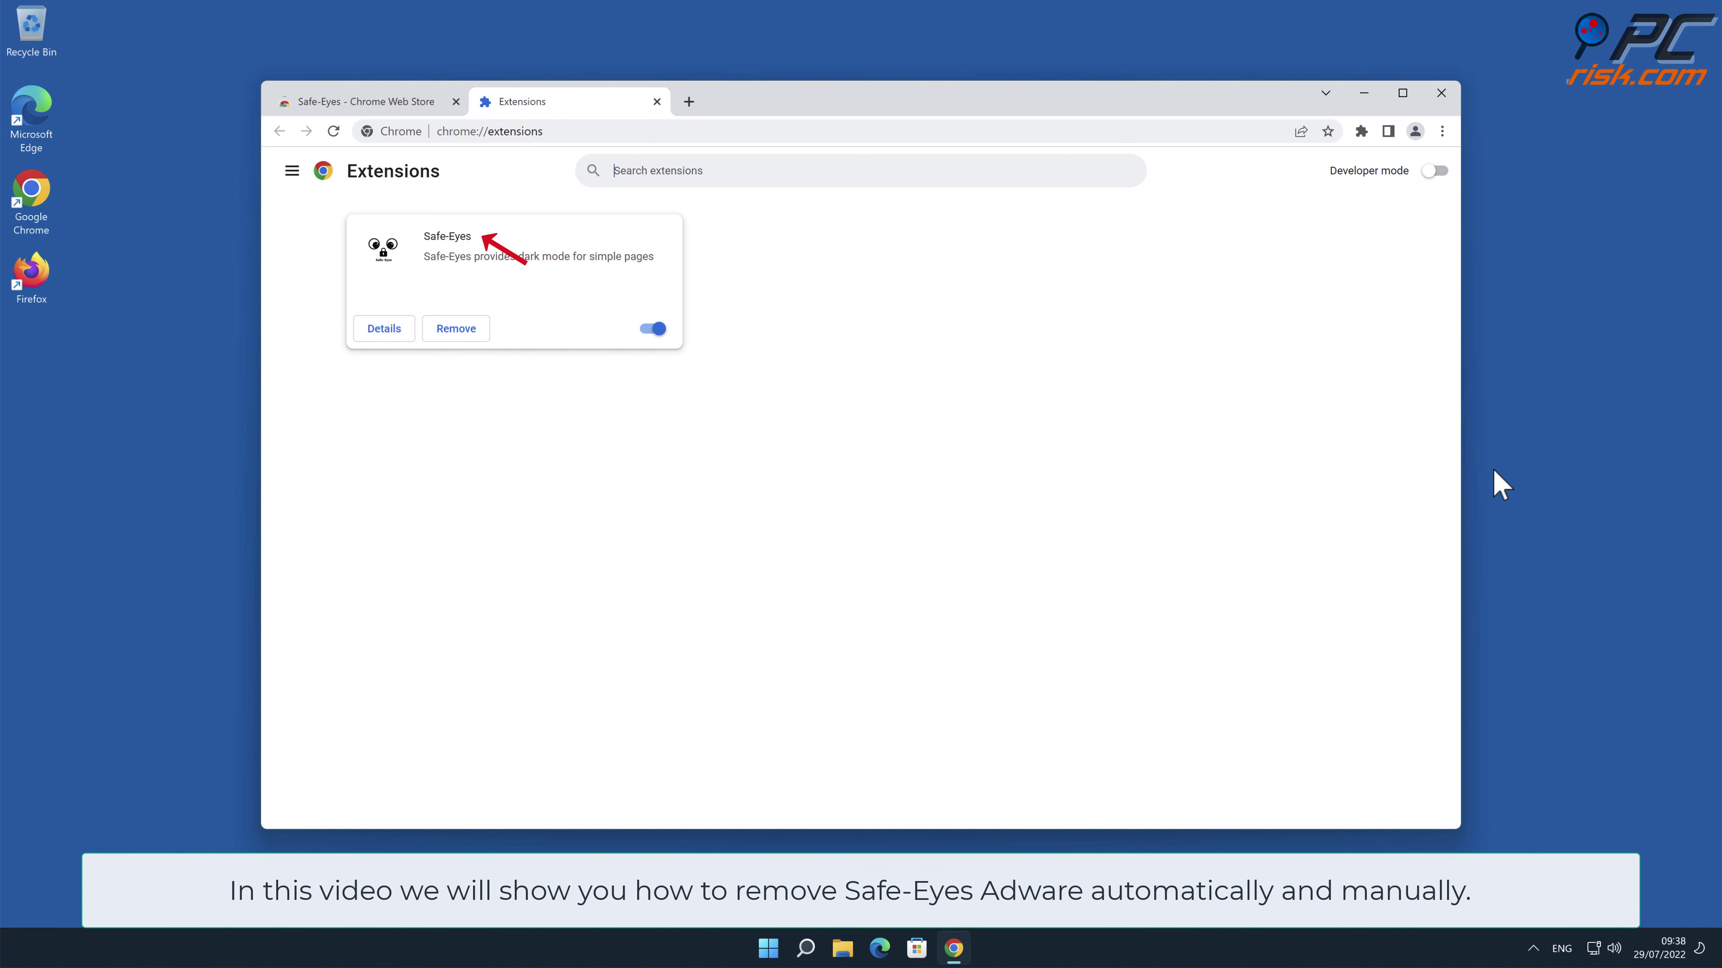
left_click(1440, 94)
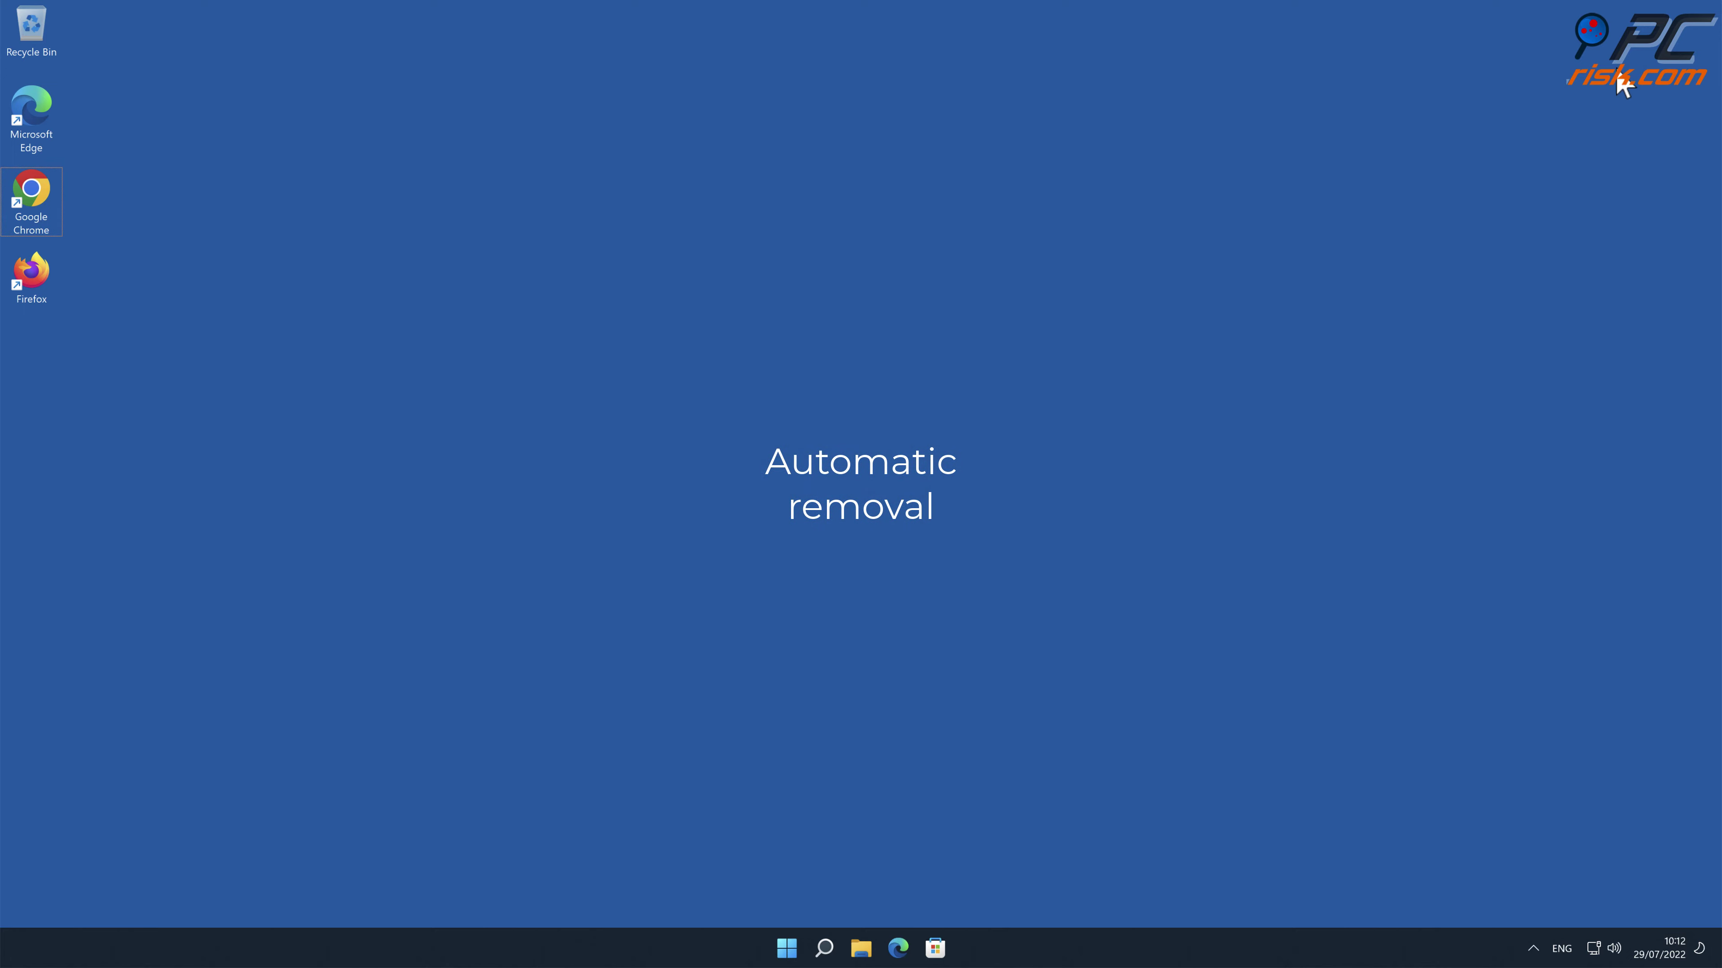
double_click(47, 198)
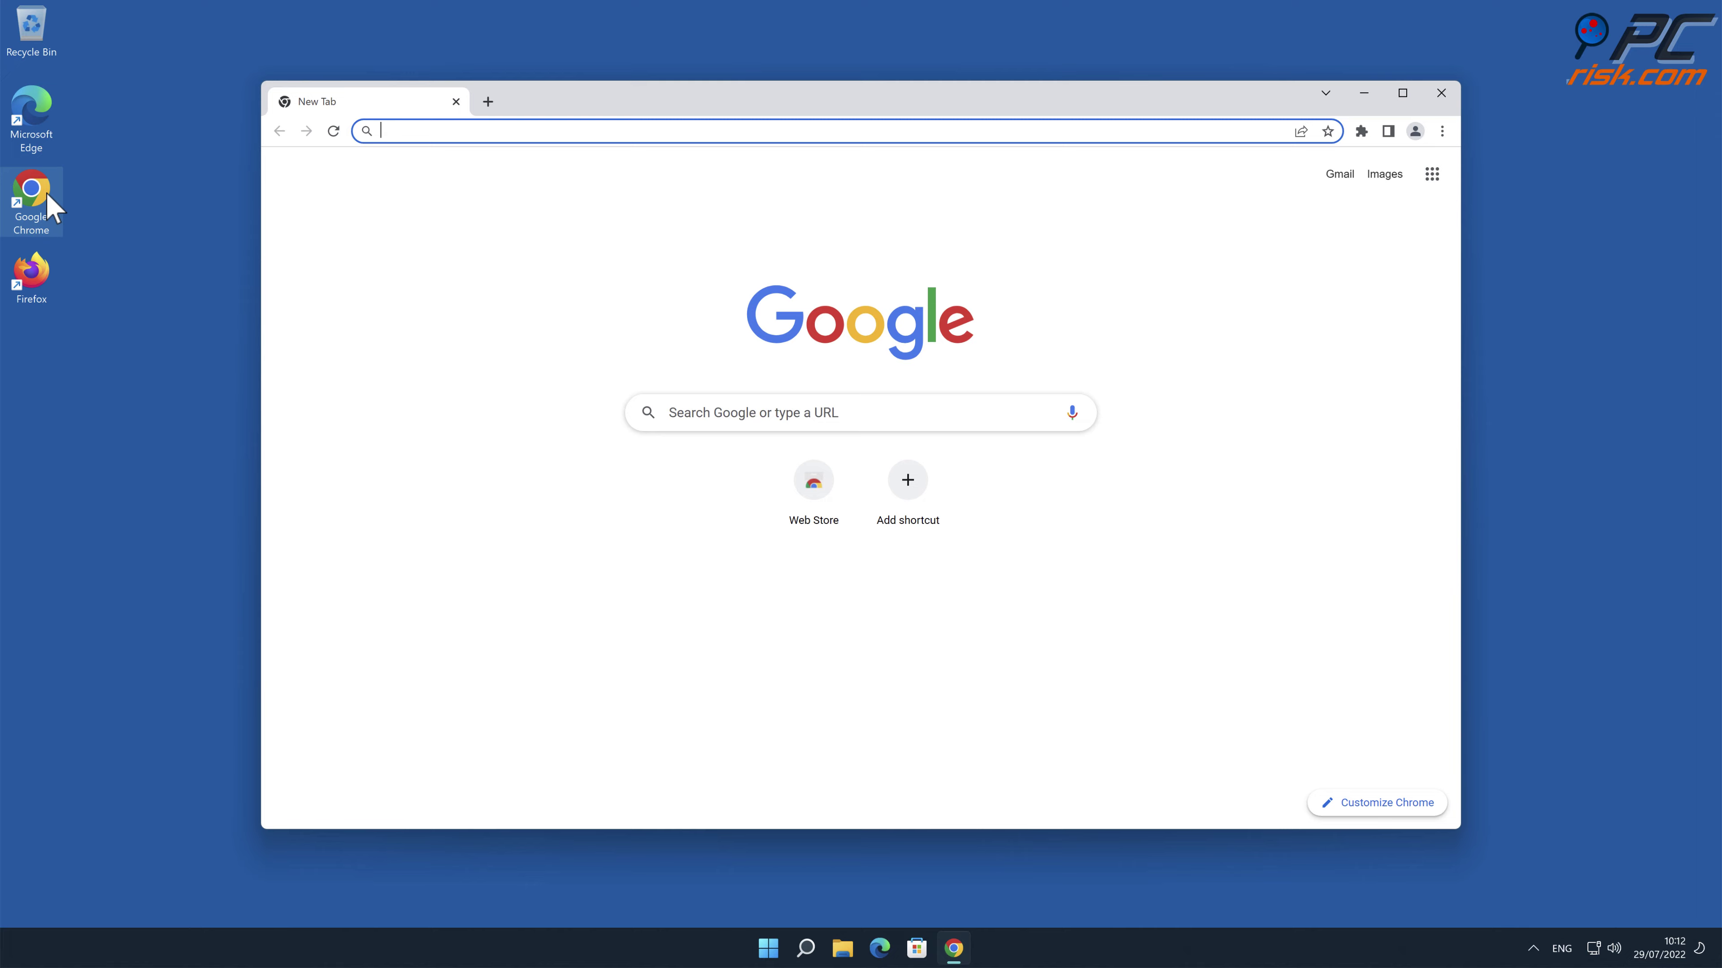
type("www.comb")
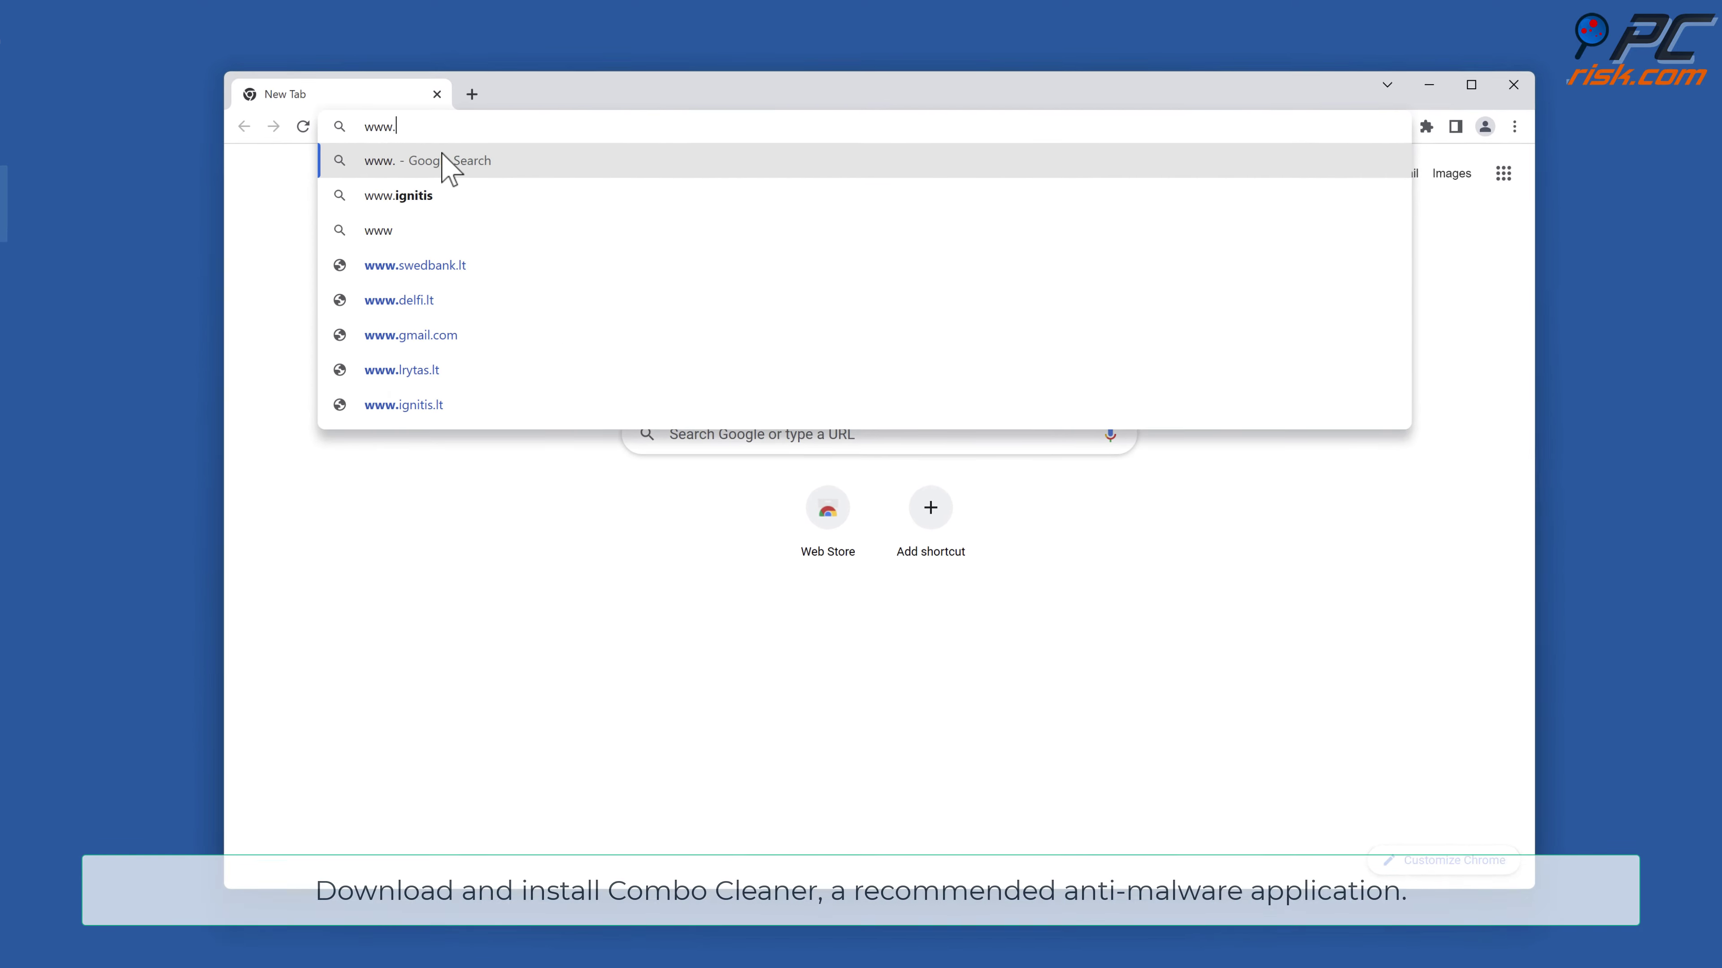
type("ocleaner.co")
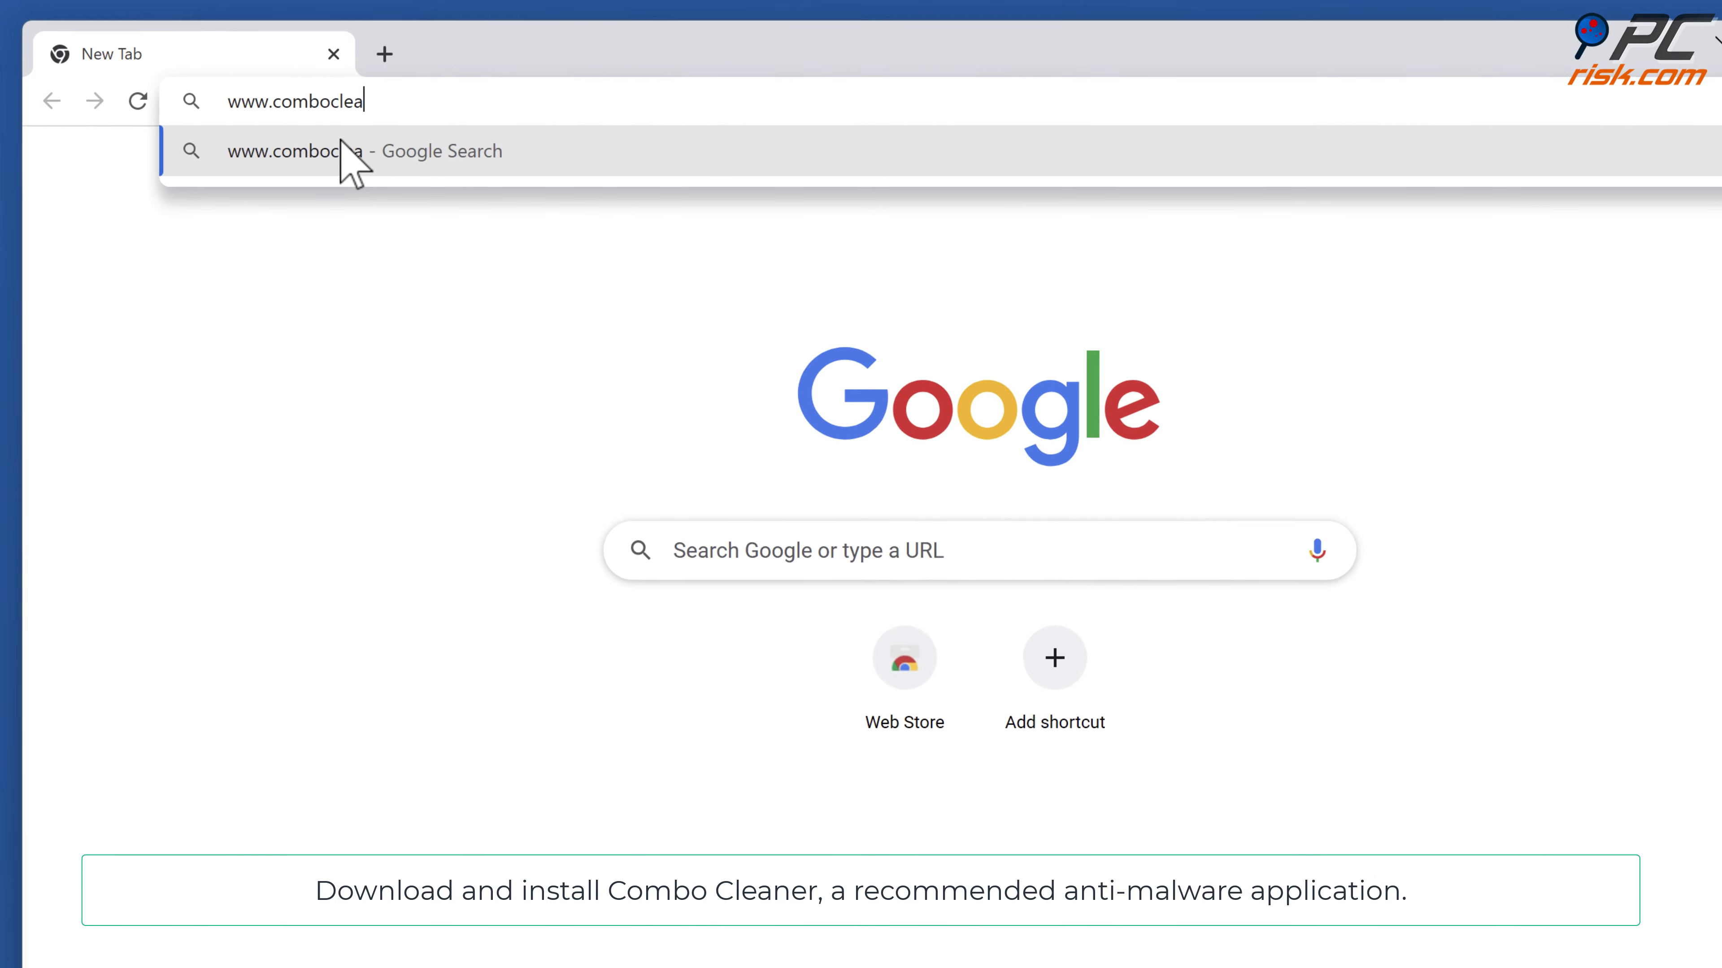
type("m")
key("Return")
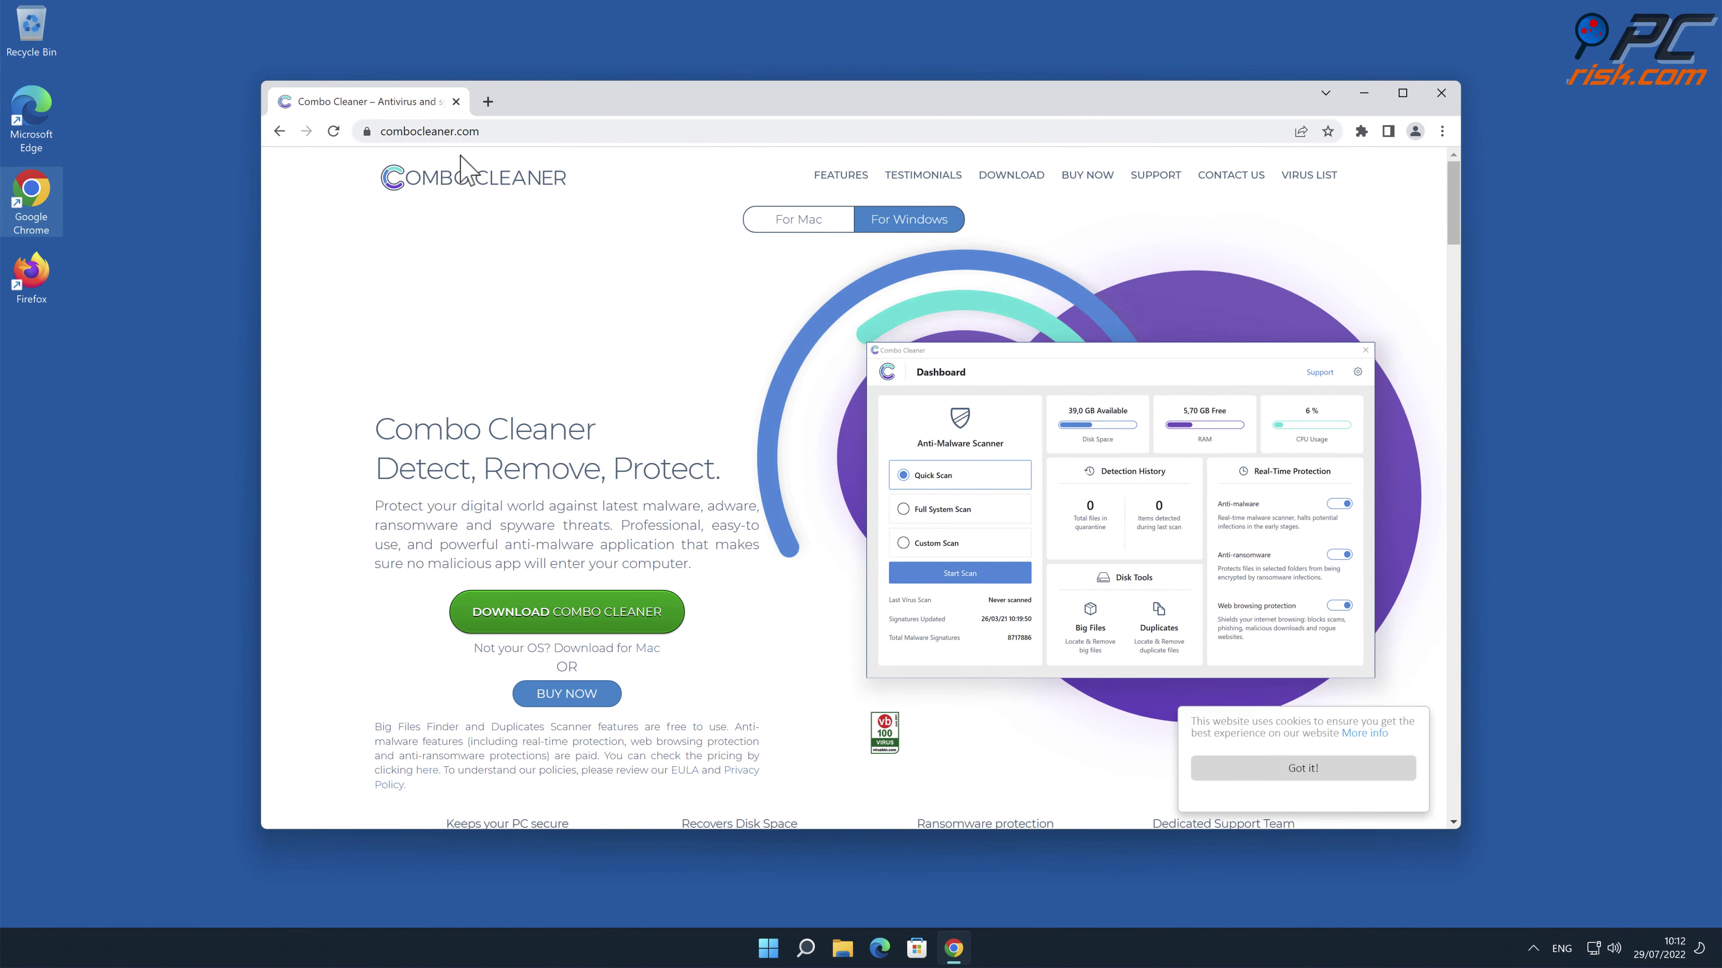
Step: Download CCSetup.exe and install Combo Cleaner through its setup wizard
left_click(608, 613)
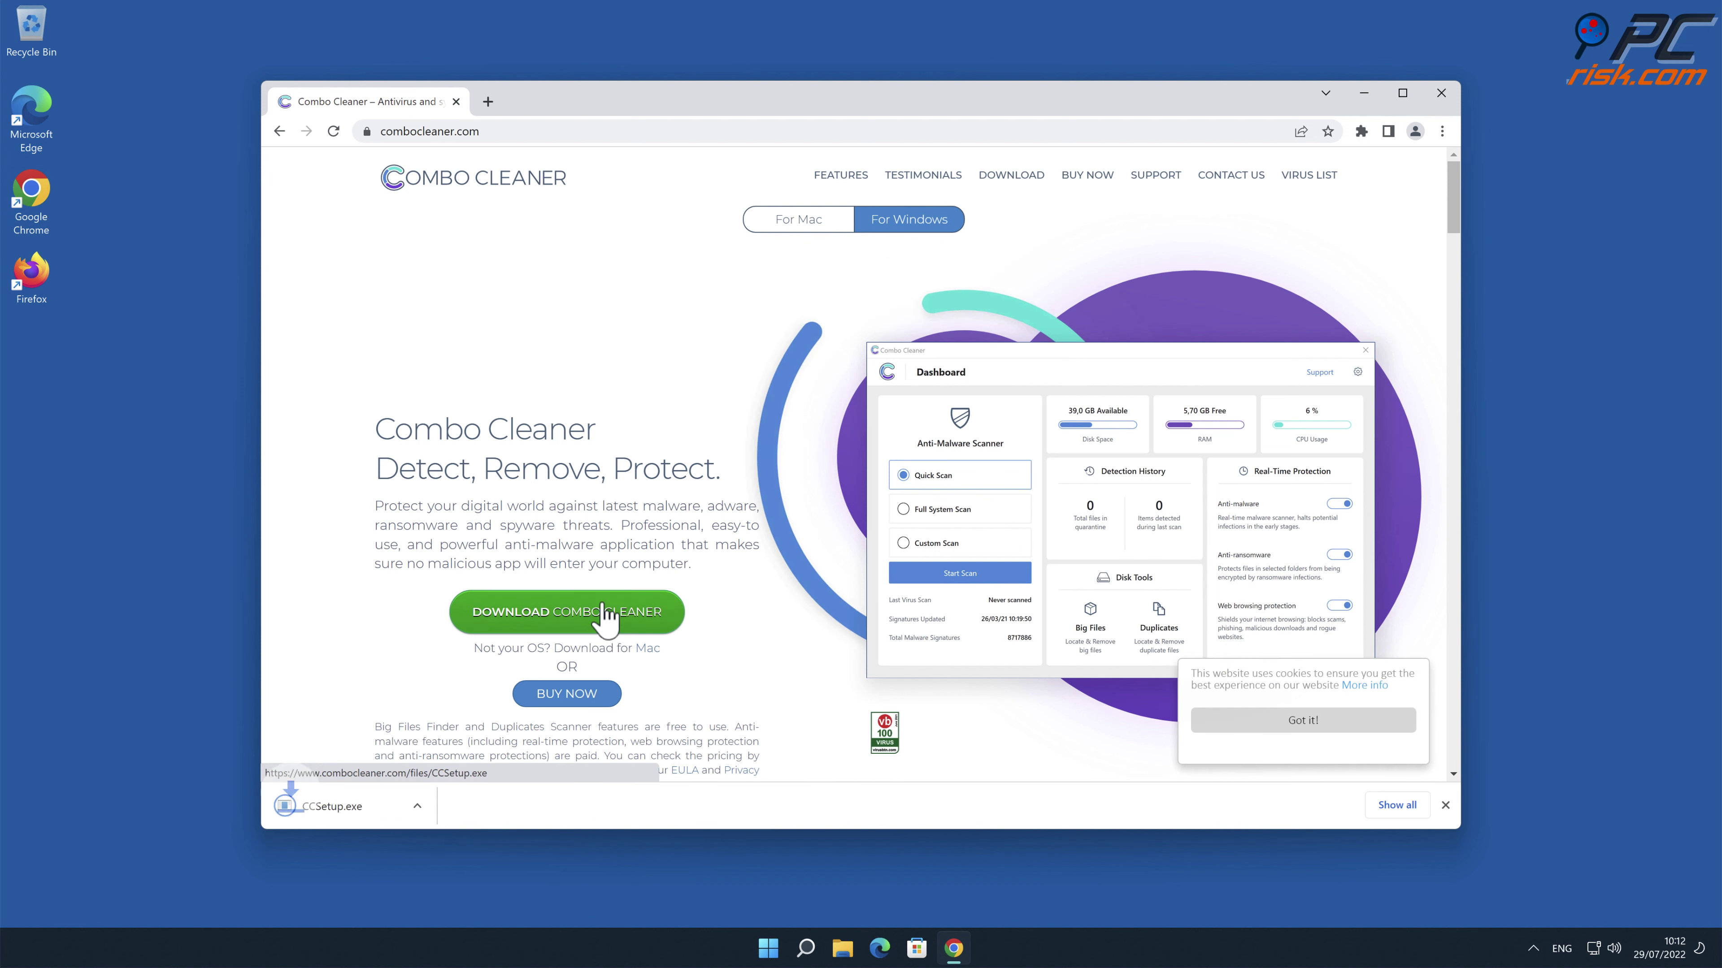
left_click(362, 807)
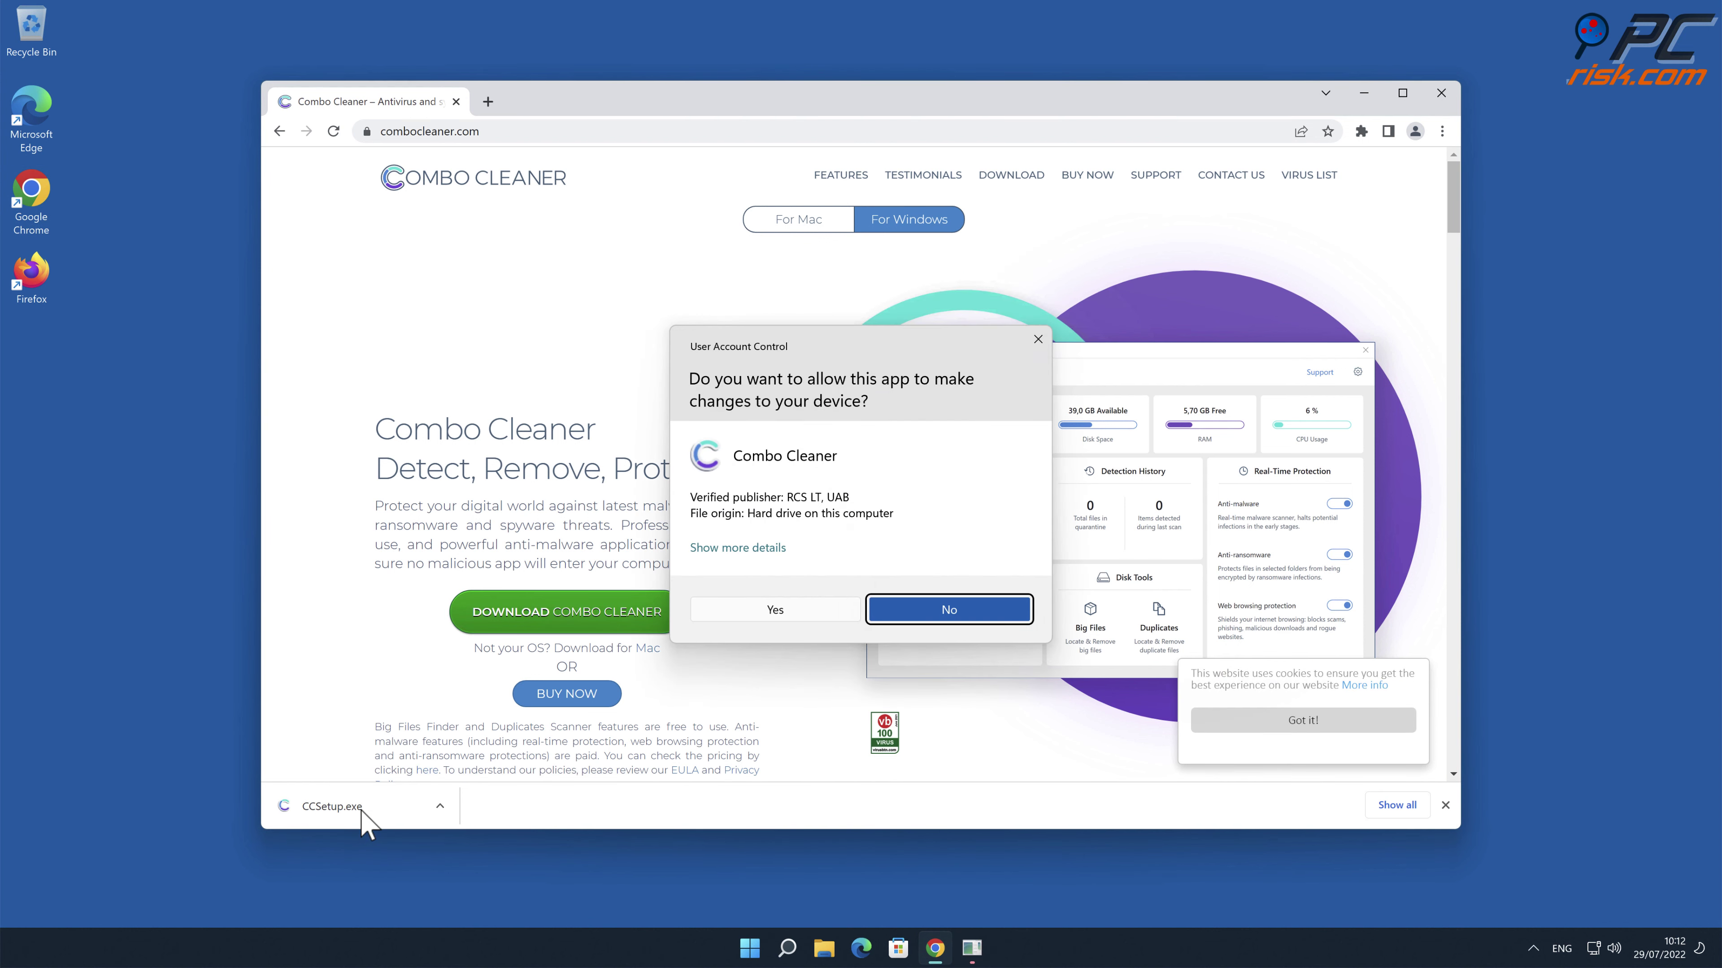
left_click(789, 618)
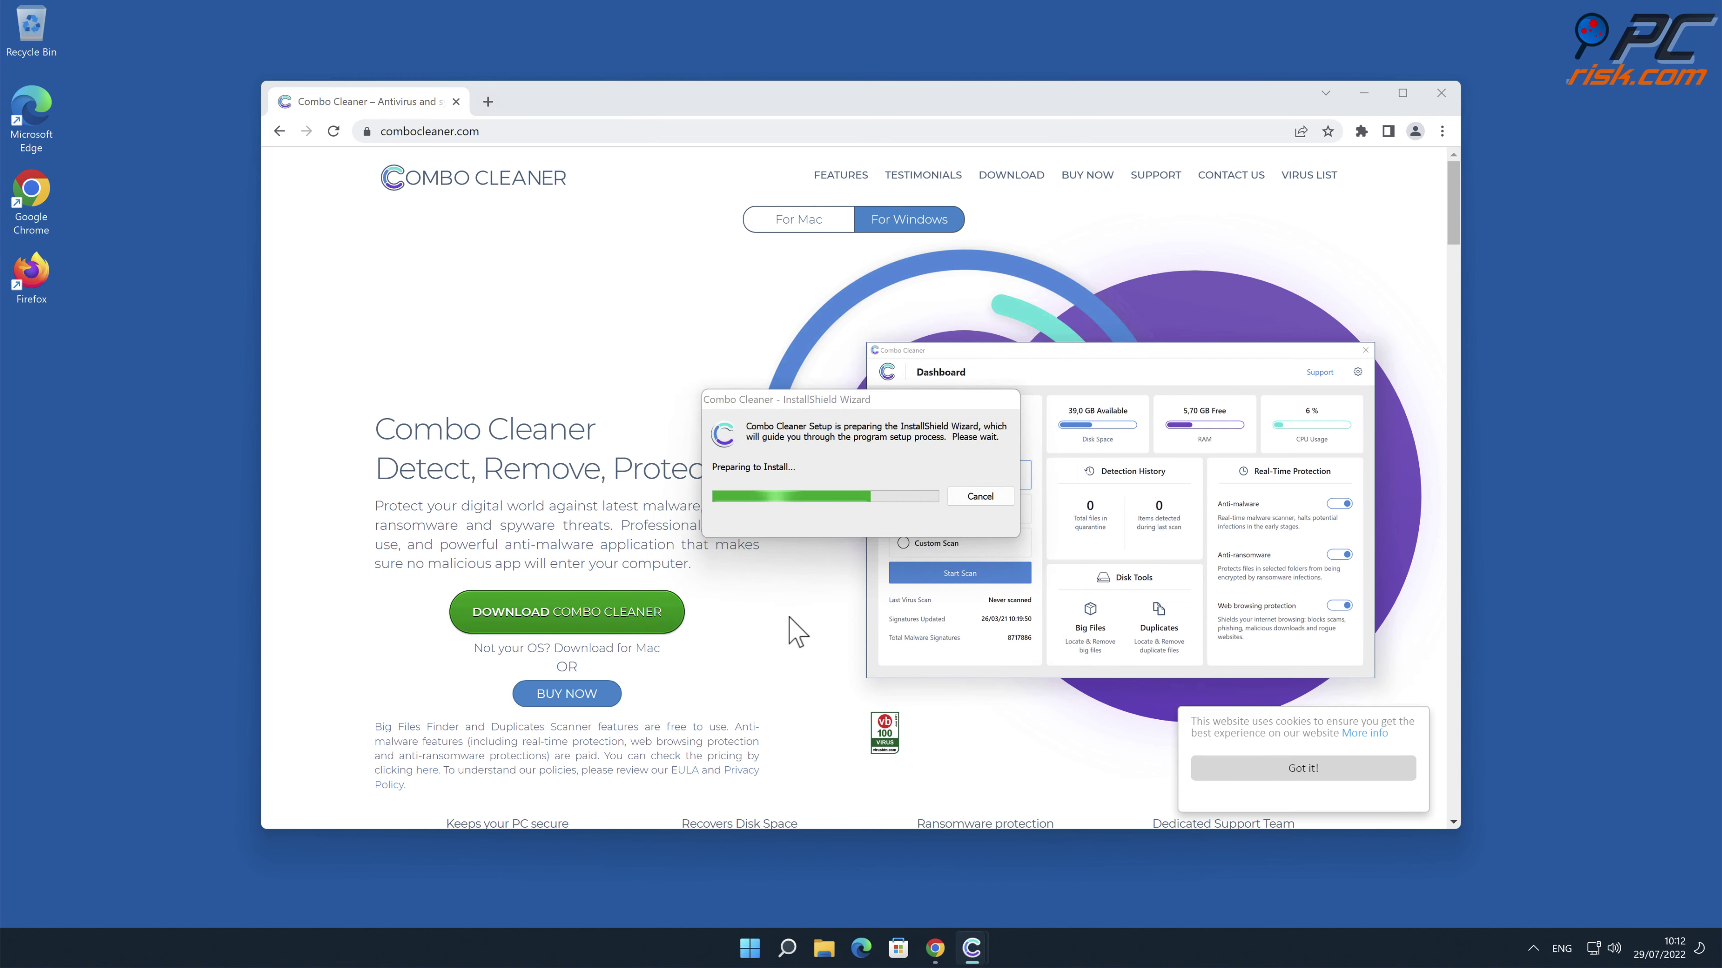
left_click(956, 673)
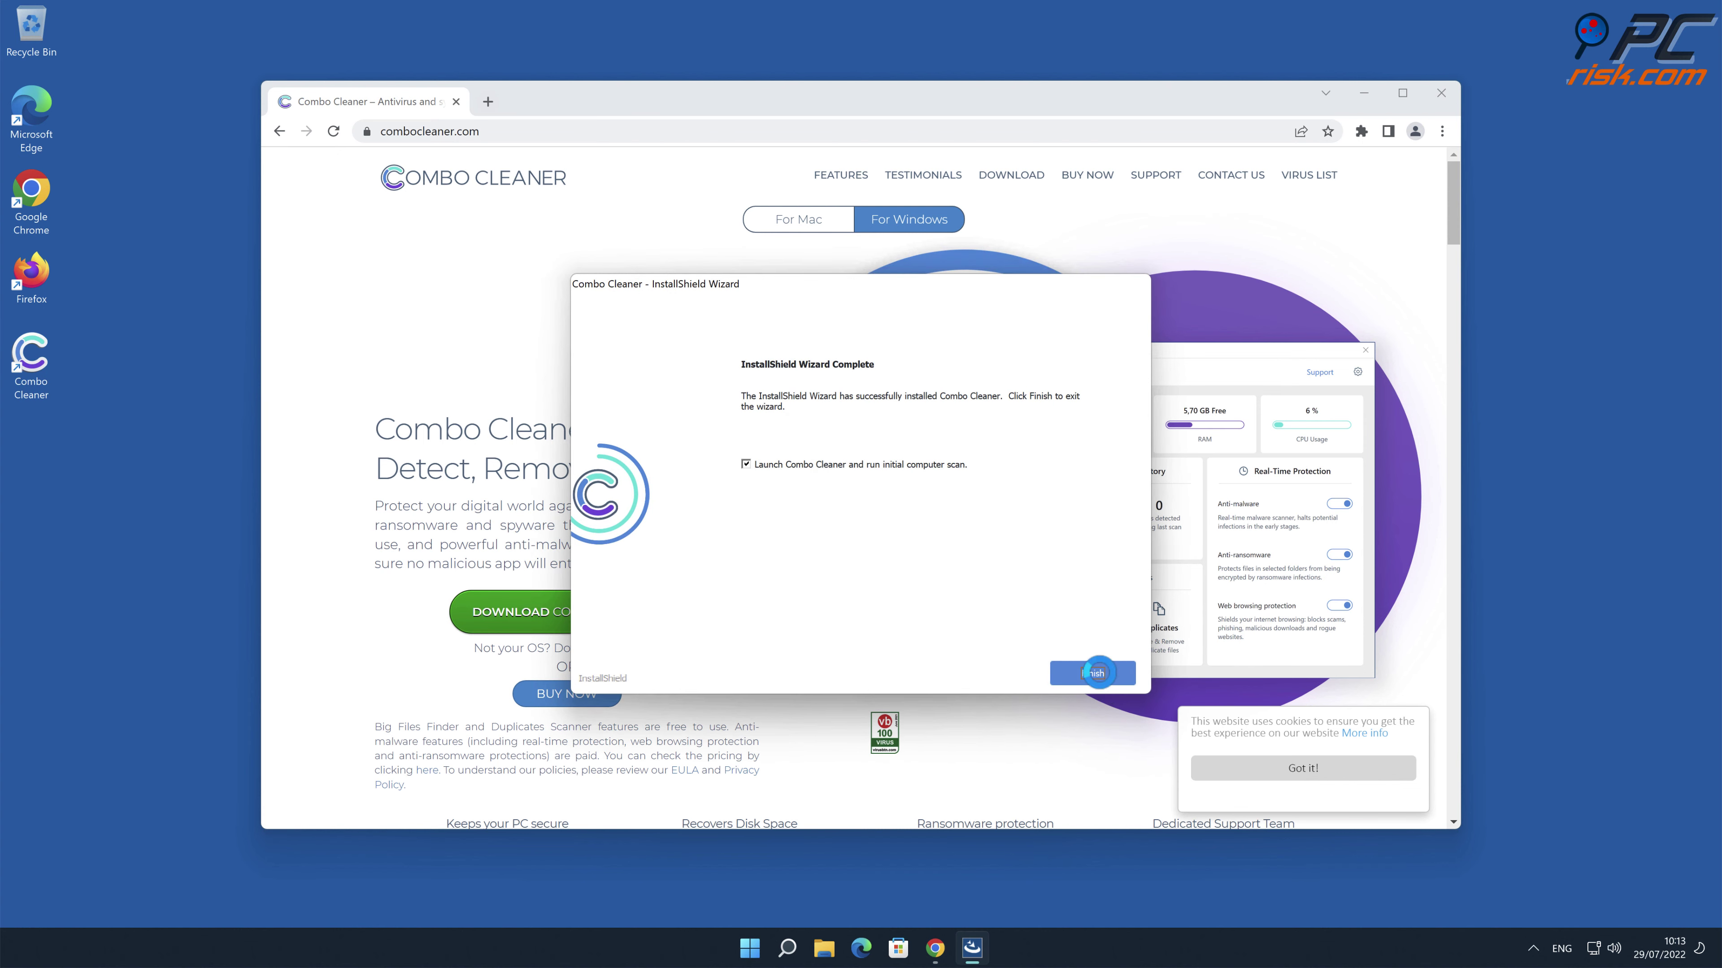
left_click(1097, 673)
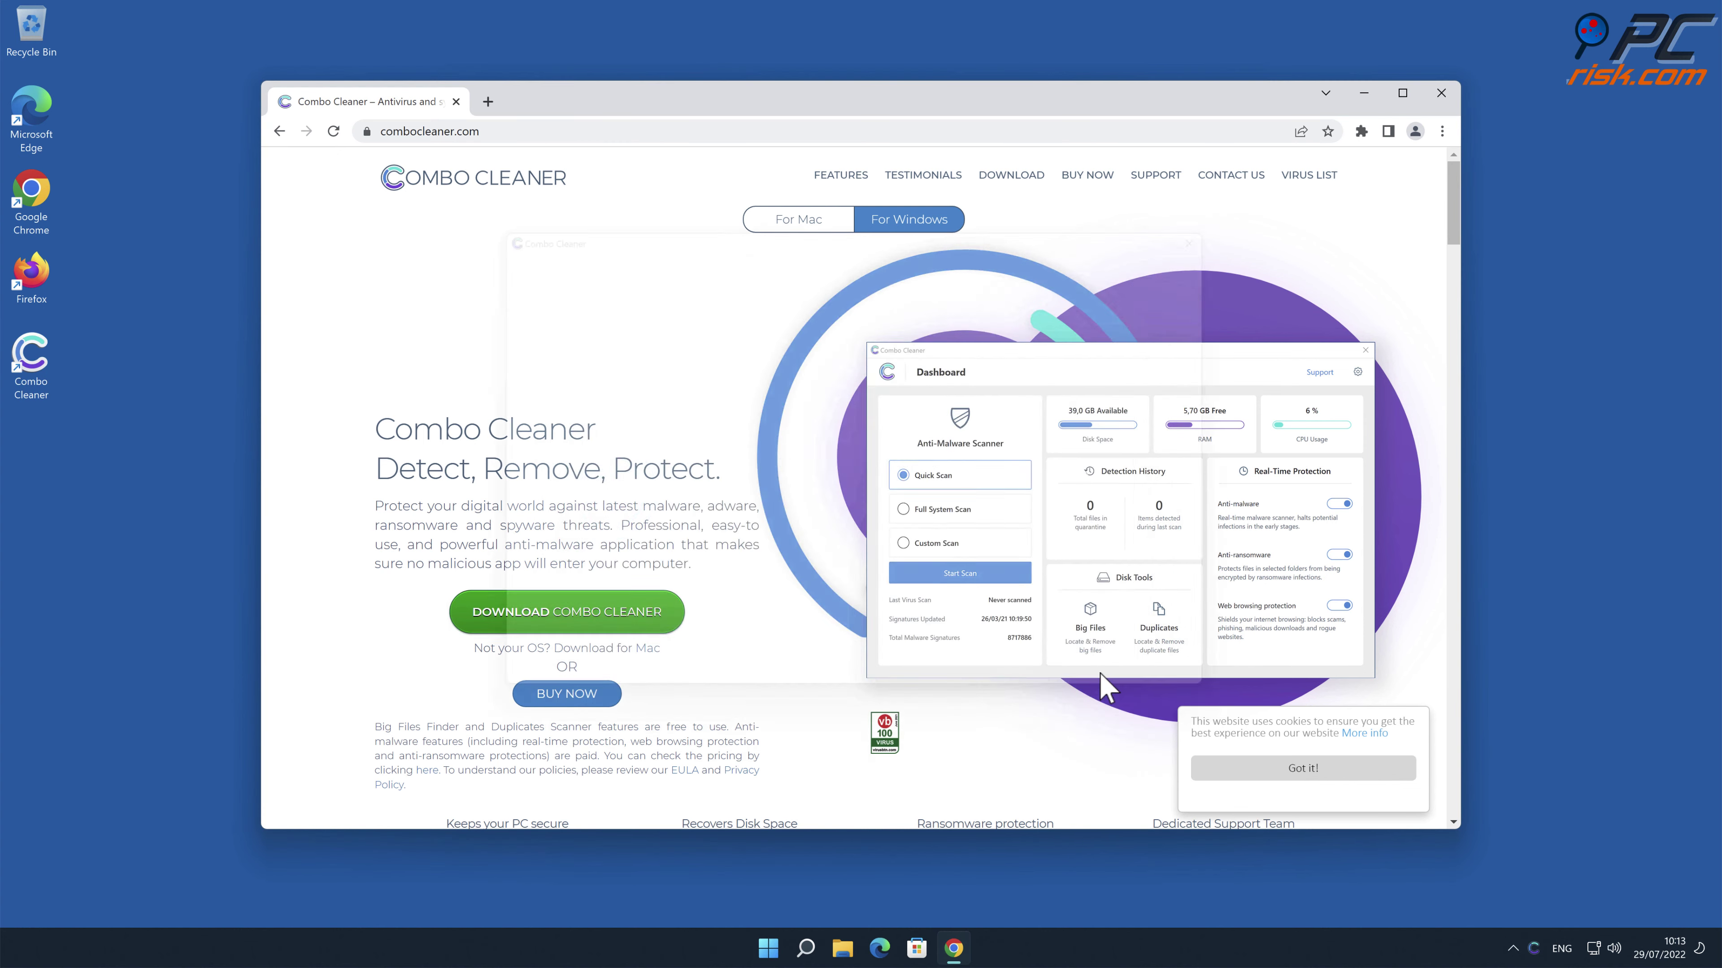
Step: Close Chrome, then have Combo Cleaner quarantine the Safe-Eyes Unwanted Extension threat after activating the licence
left_click(1444, 95)
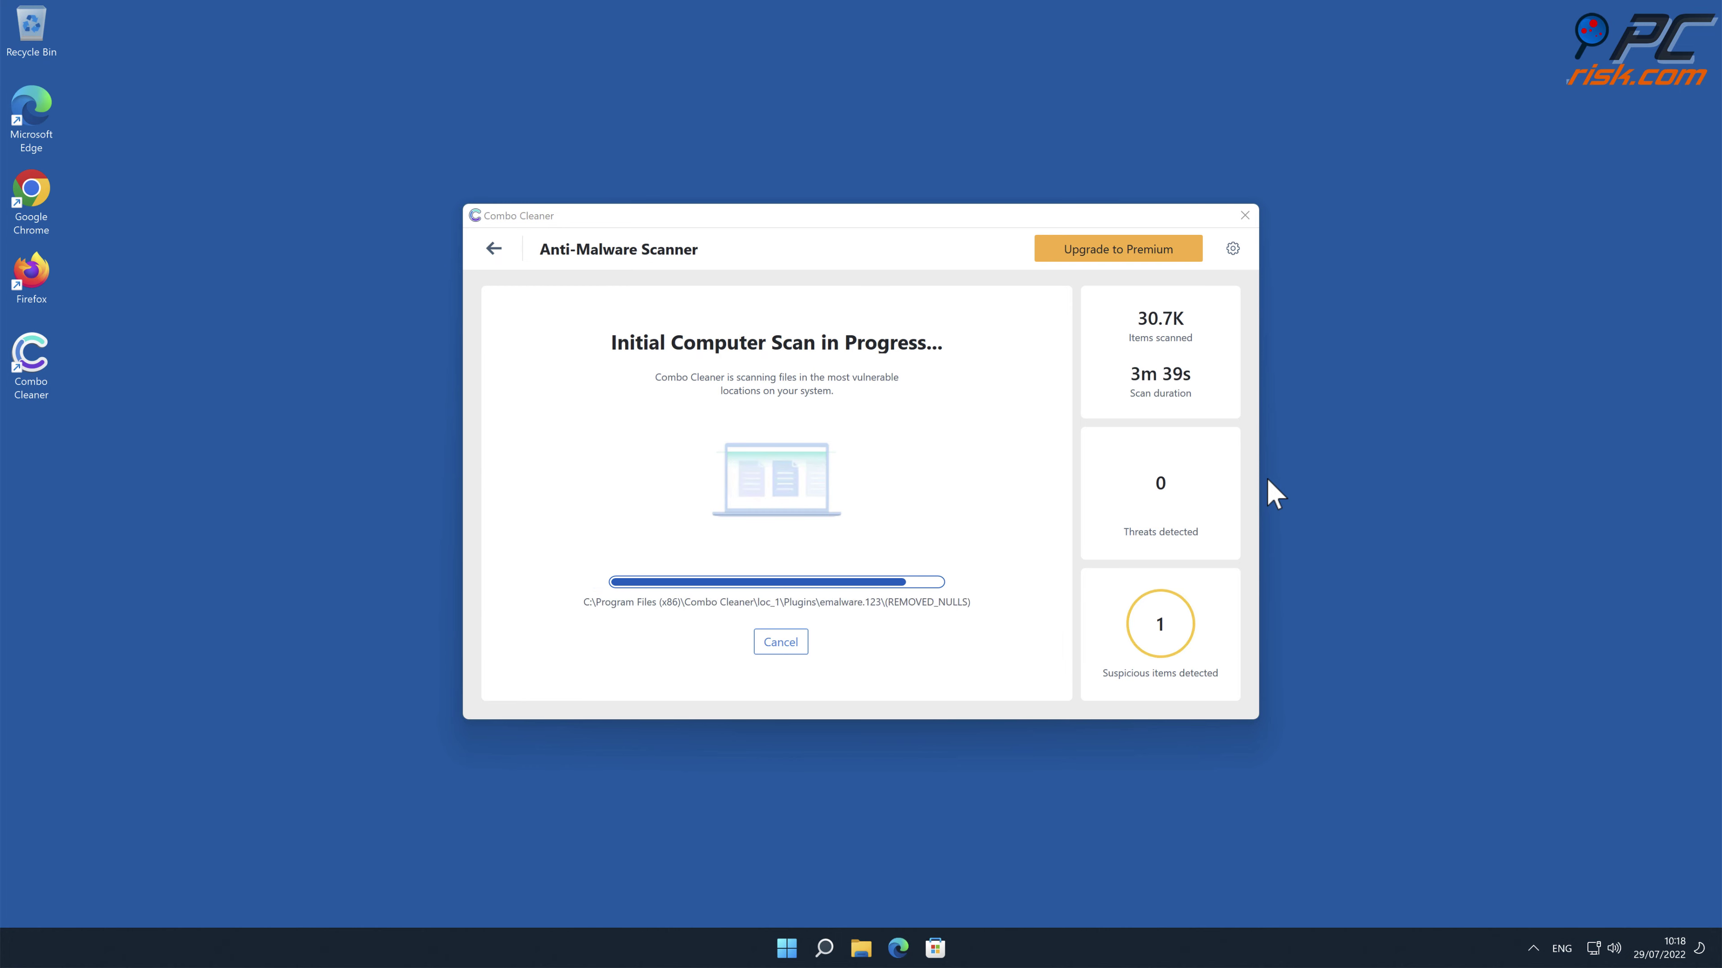
left_click(1196, 672)
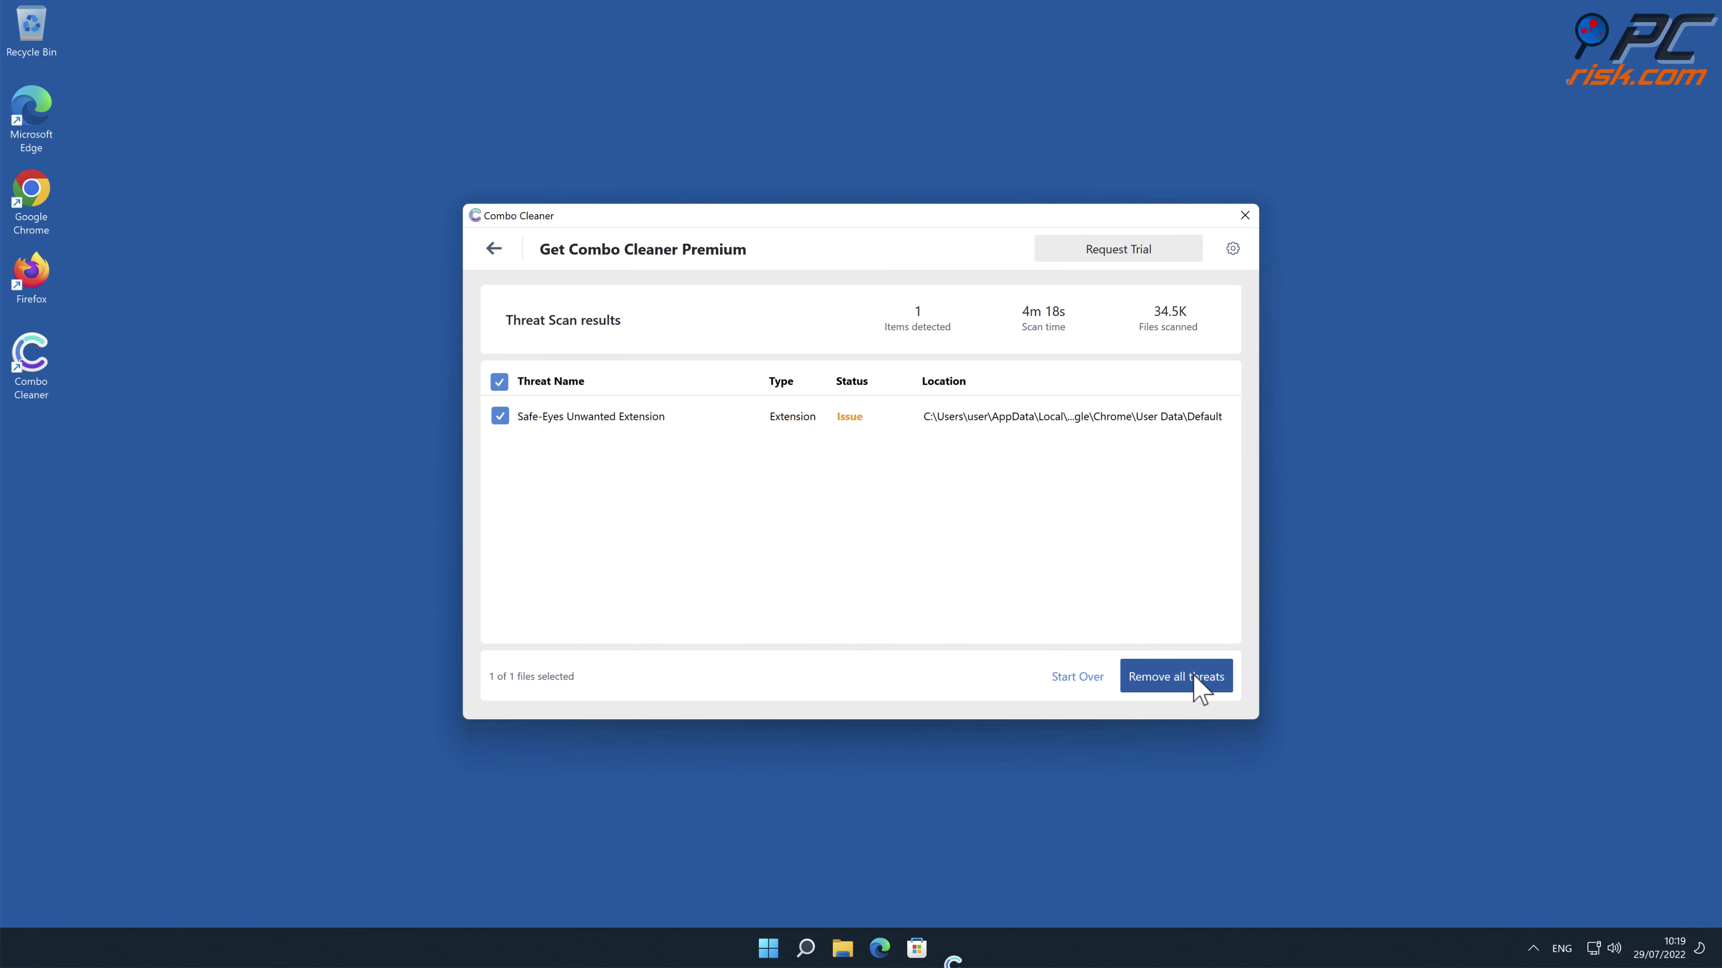
left_click(654, 665)
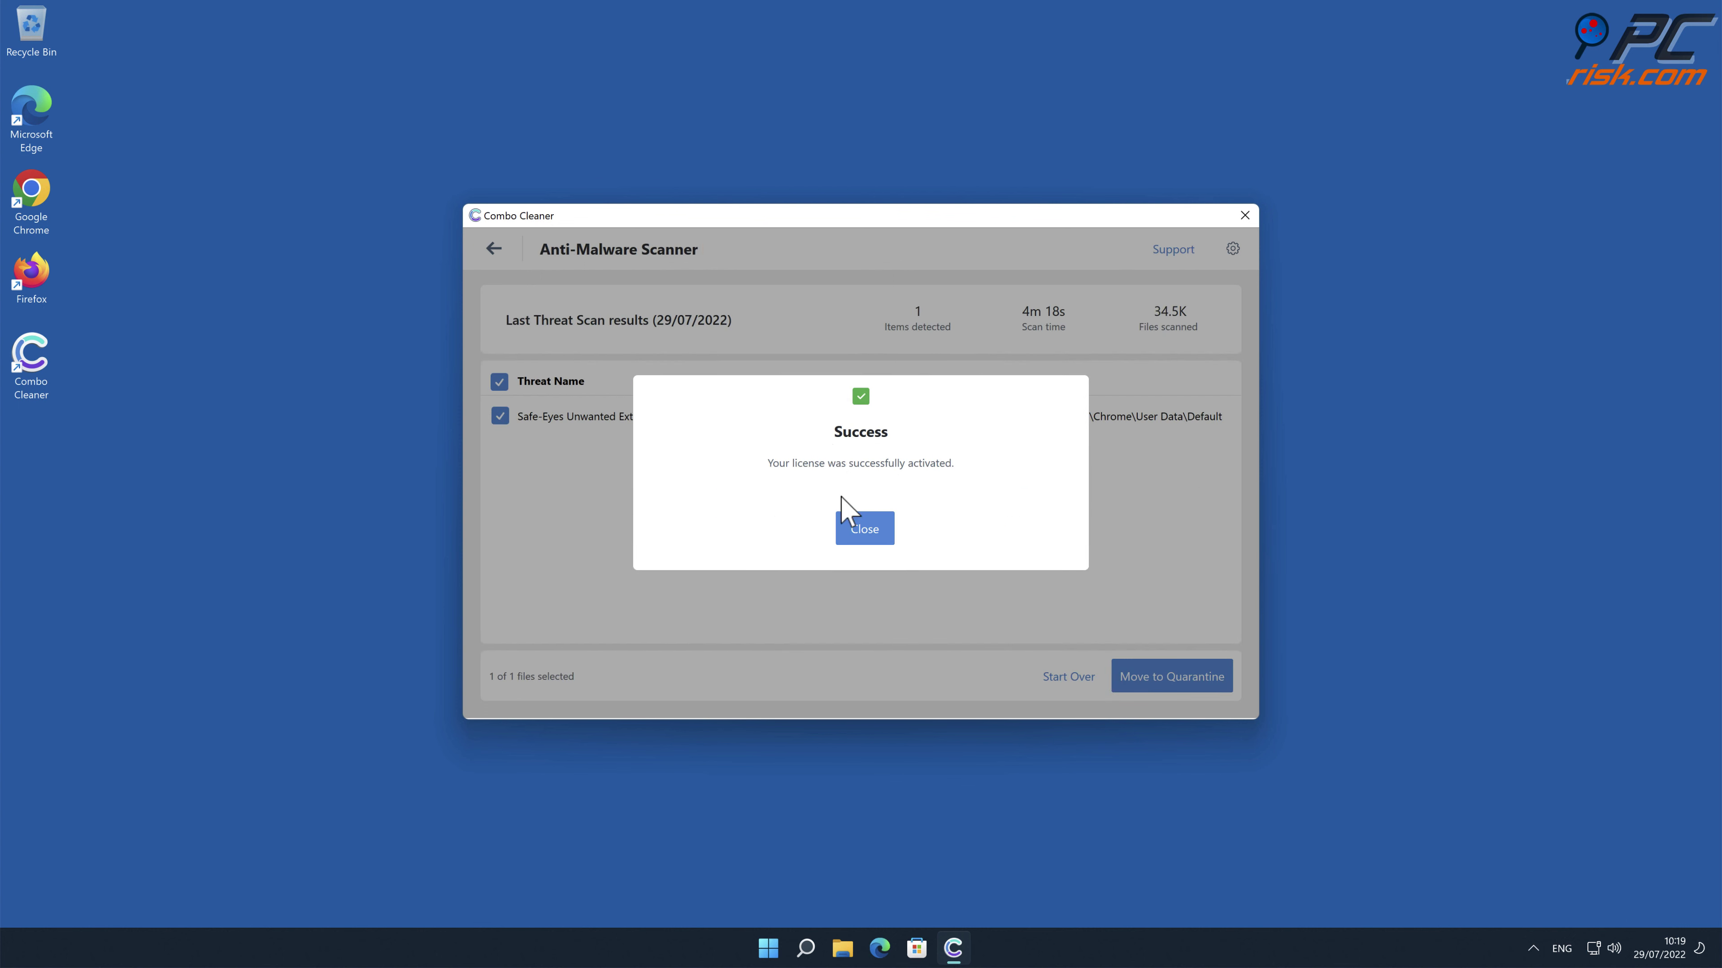
left_click(852, 531)
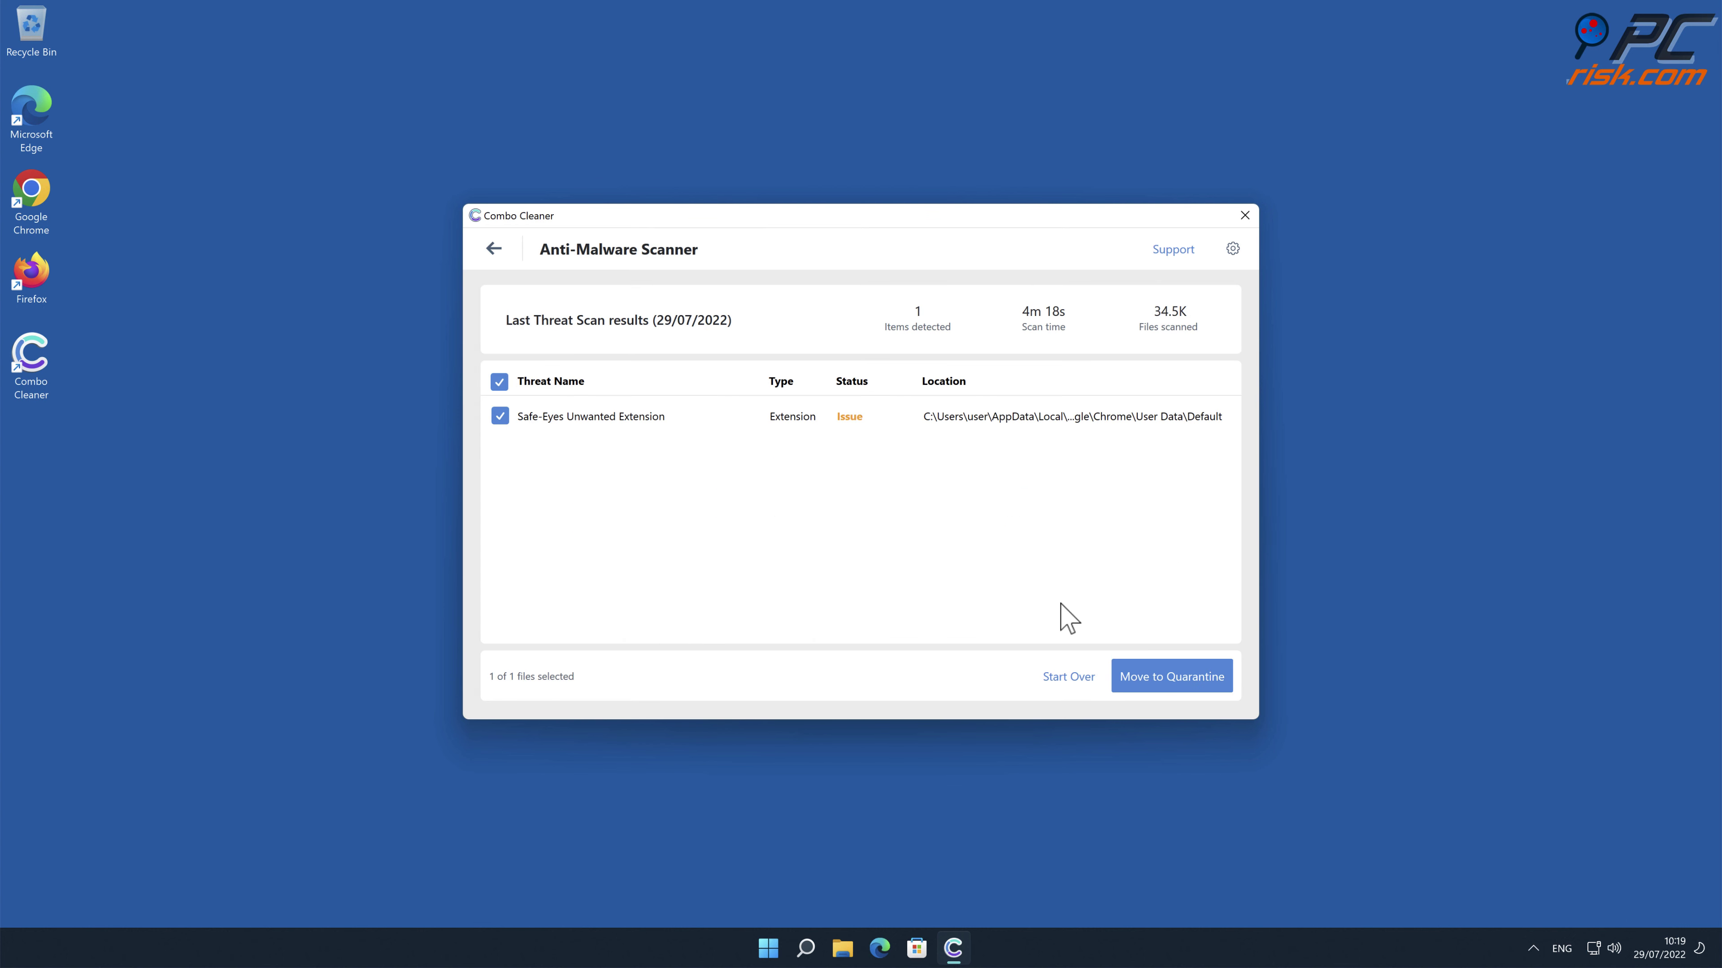
left_click(1159, 683)
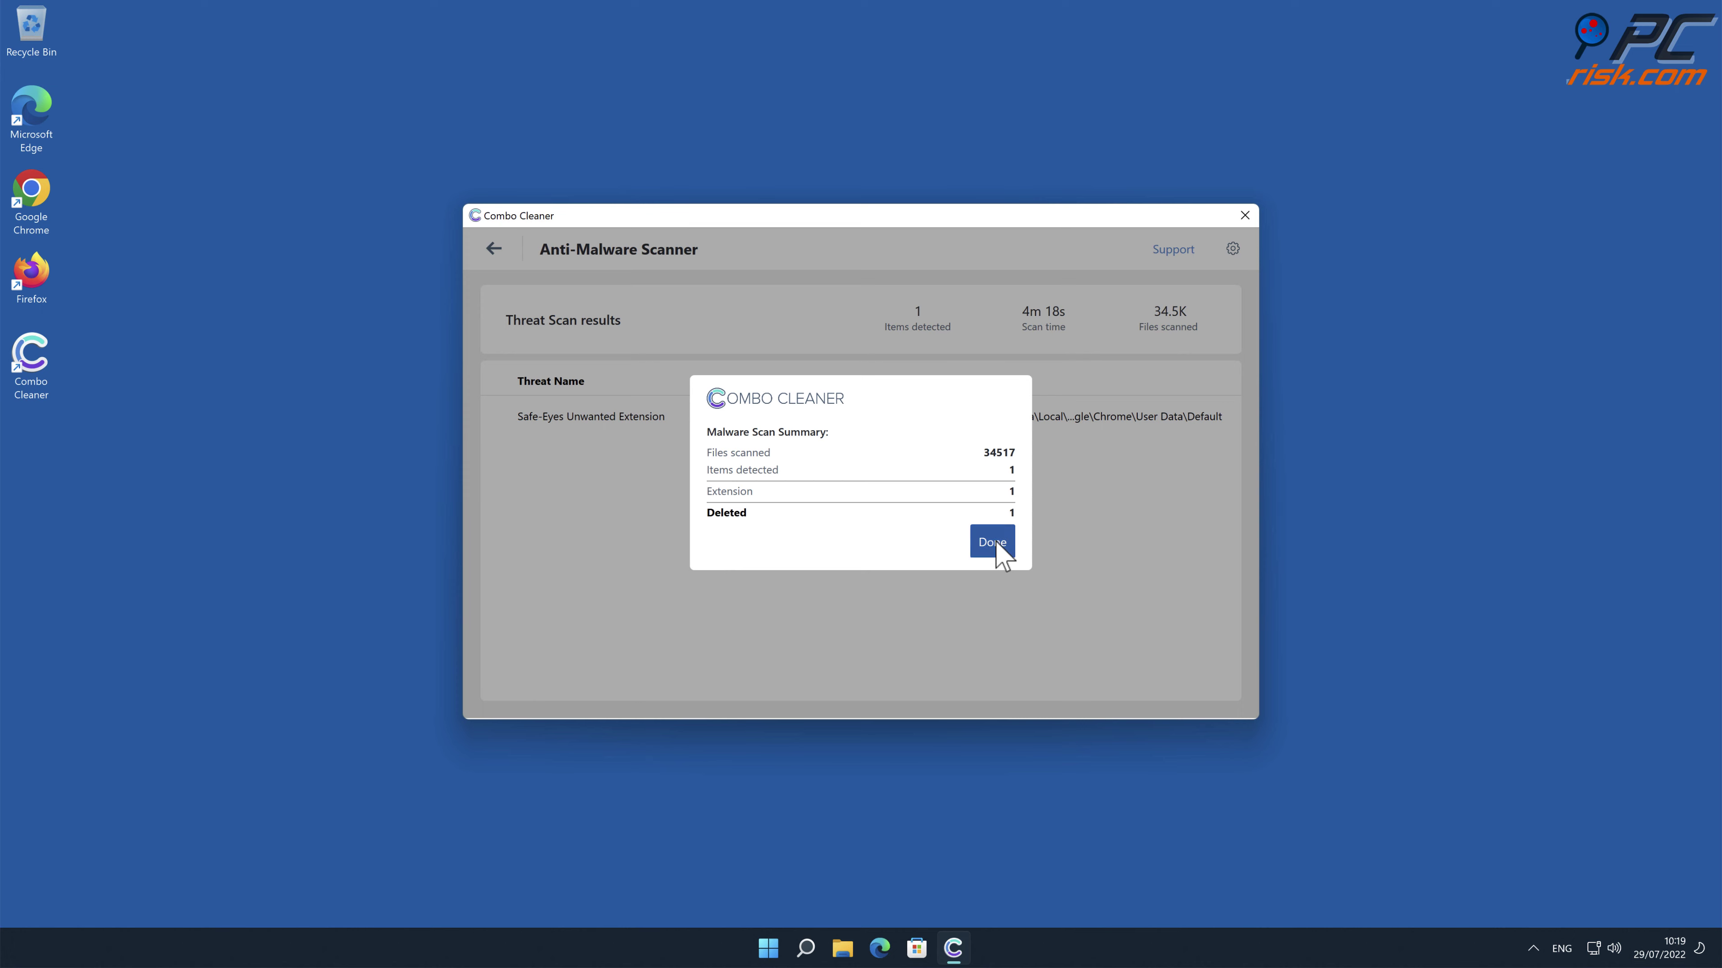
left_click(994, 542)
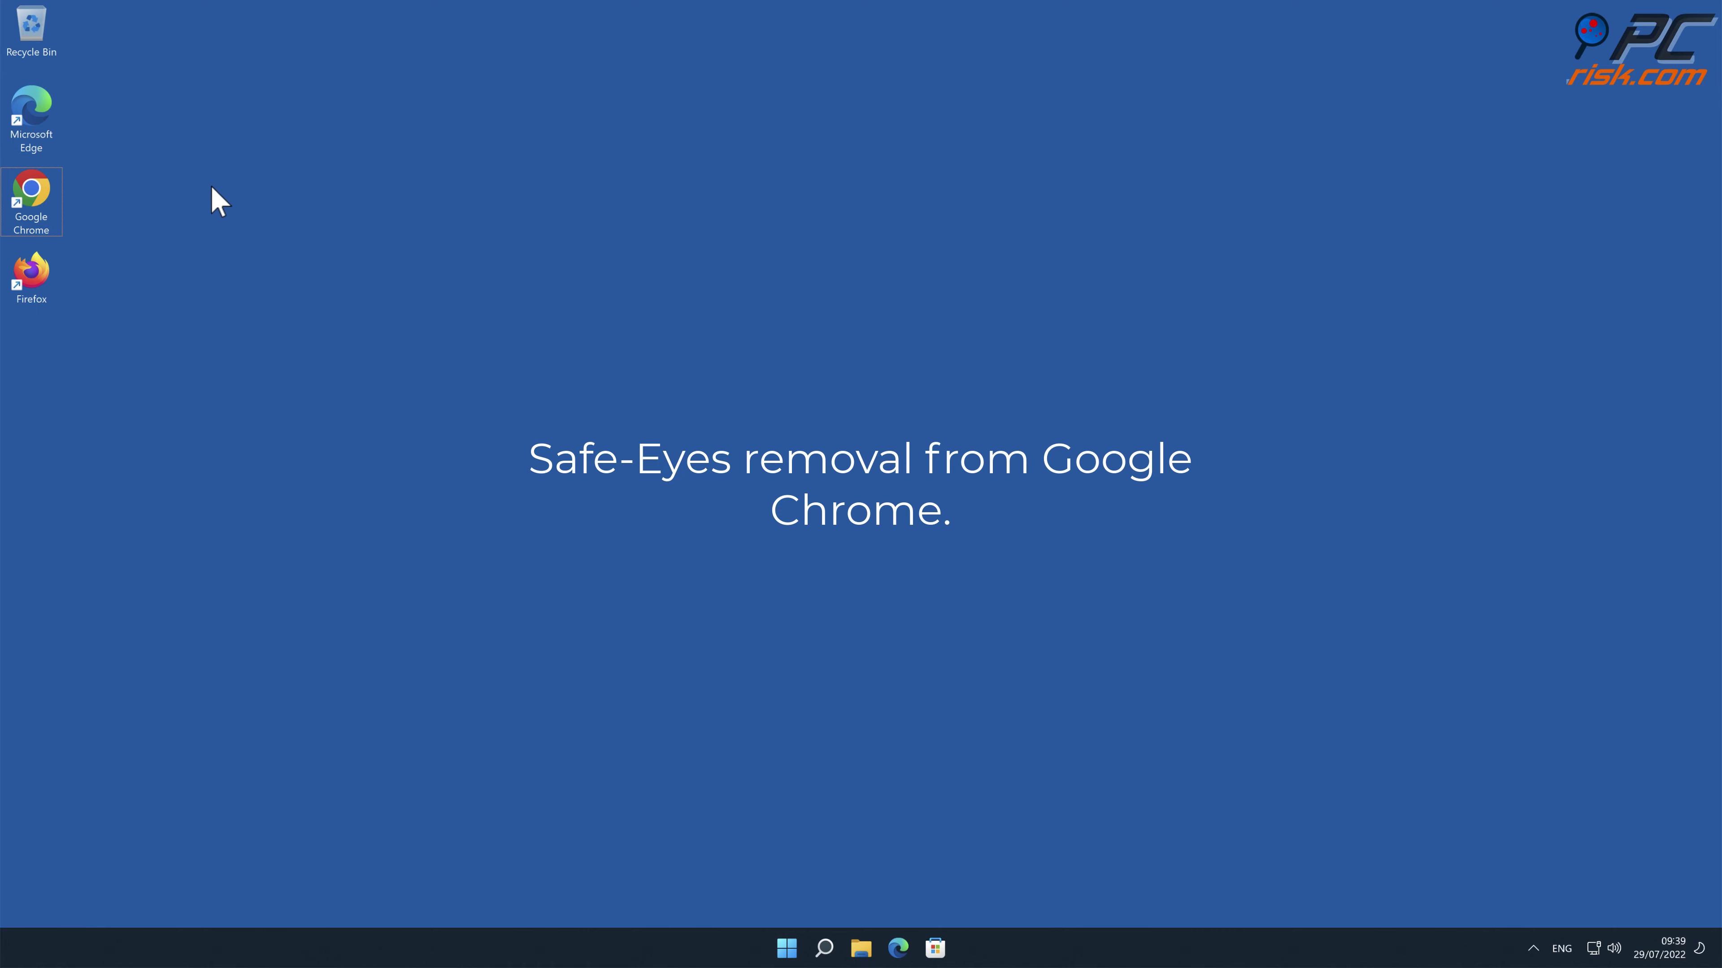
Step: Reopen Chrome and remove Safe-Eyes from the Extensions page
double_click(50, 190)
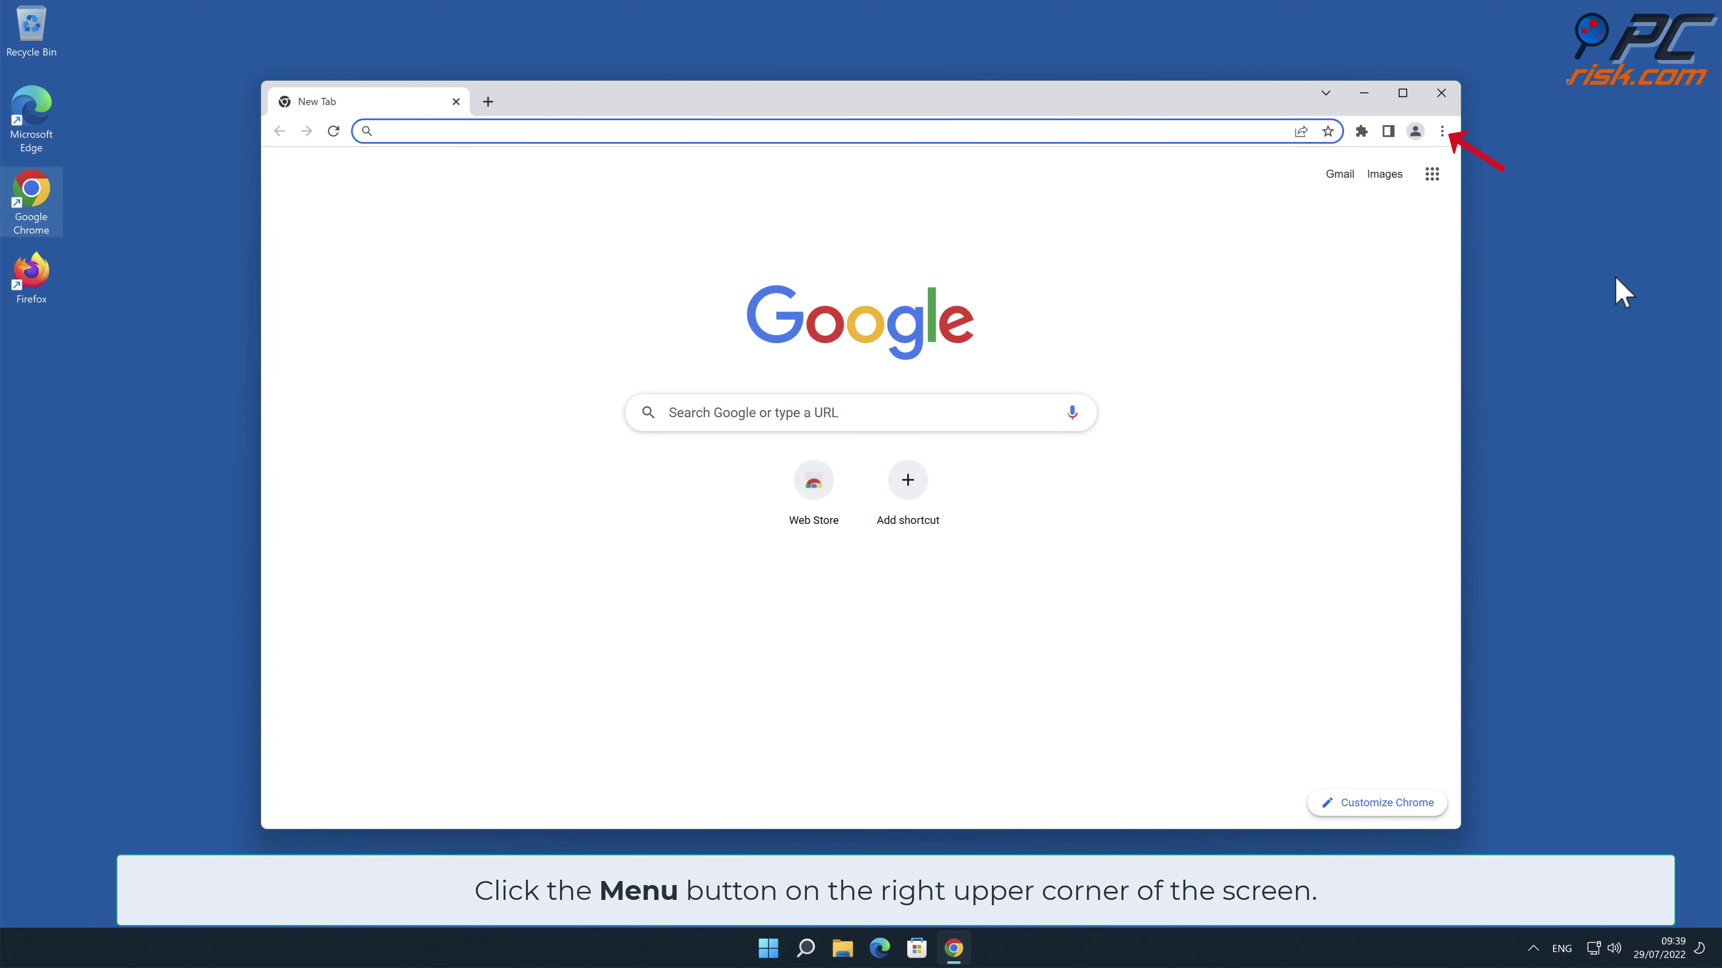
left_click(1442, 132)
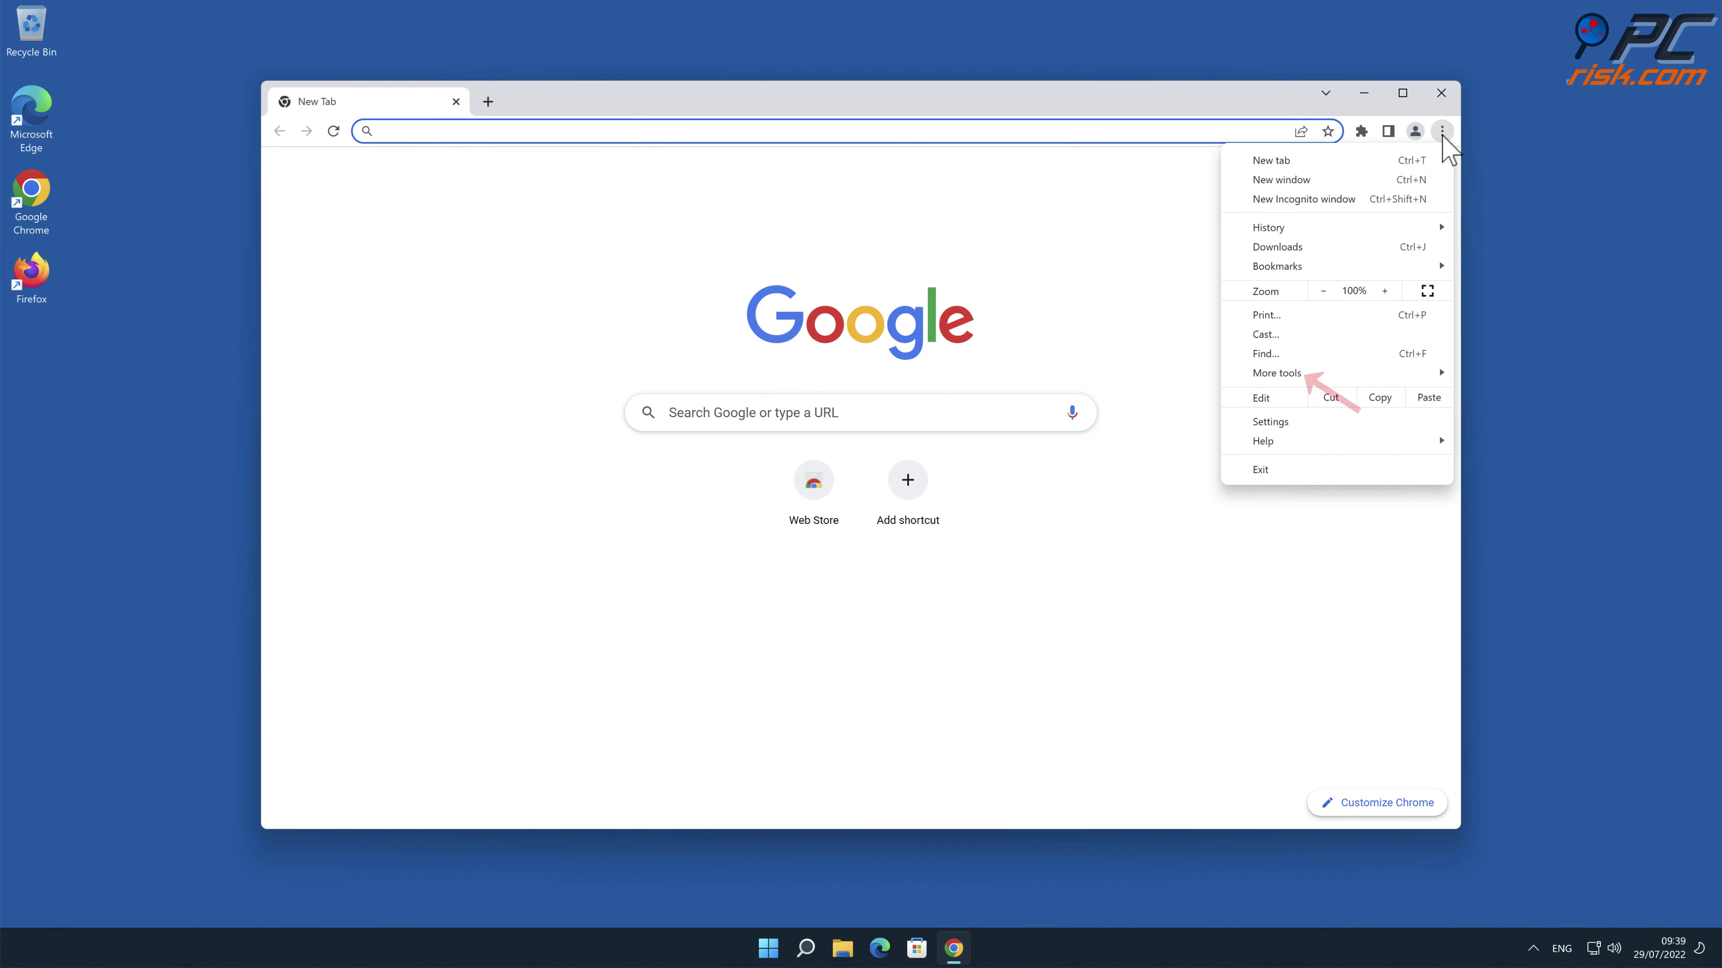
mouse_move(1327, 378)
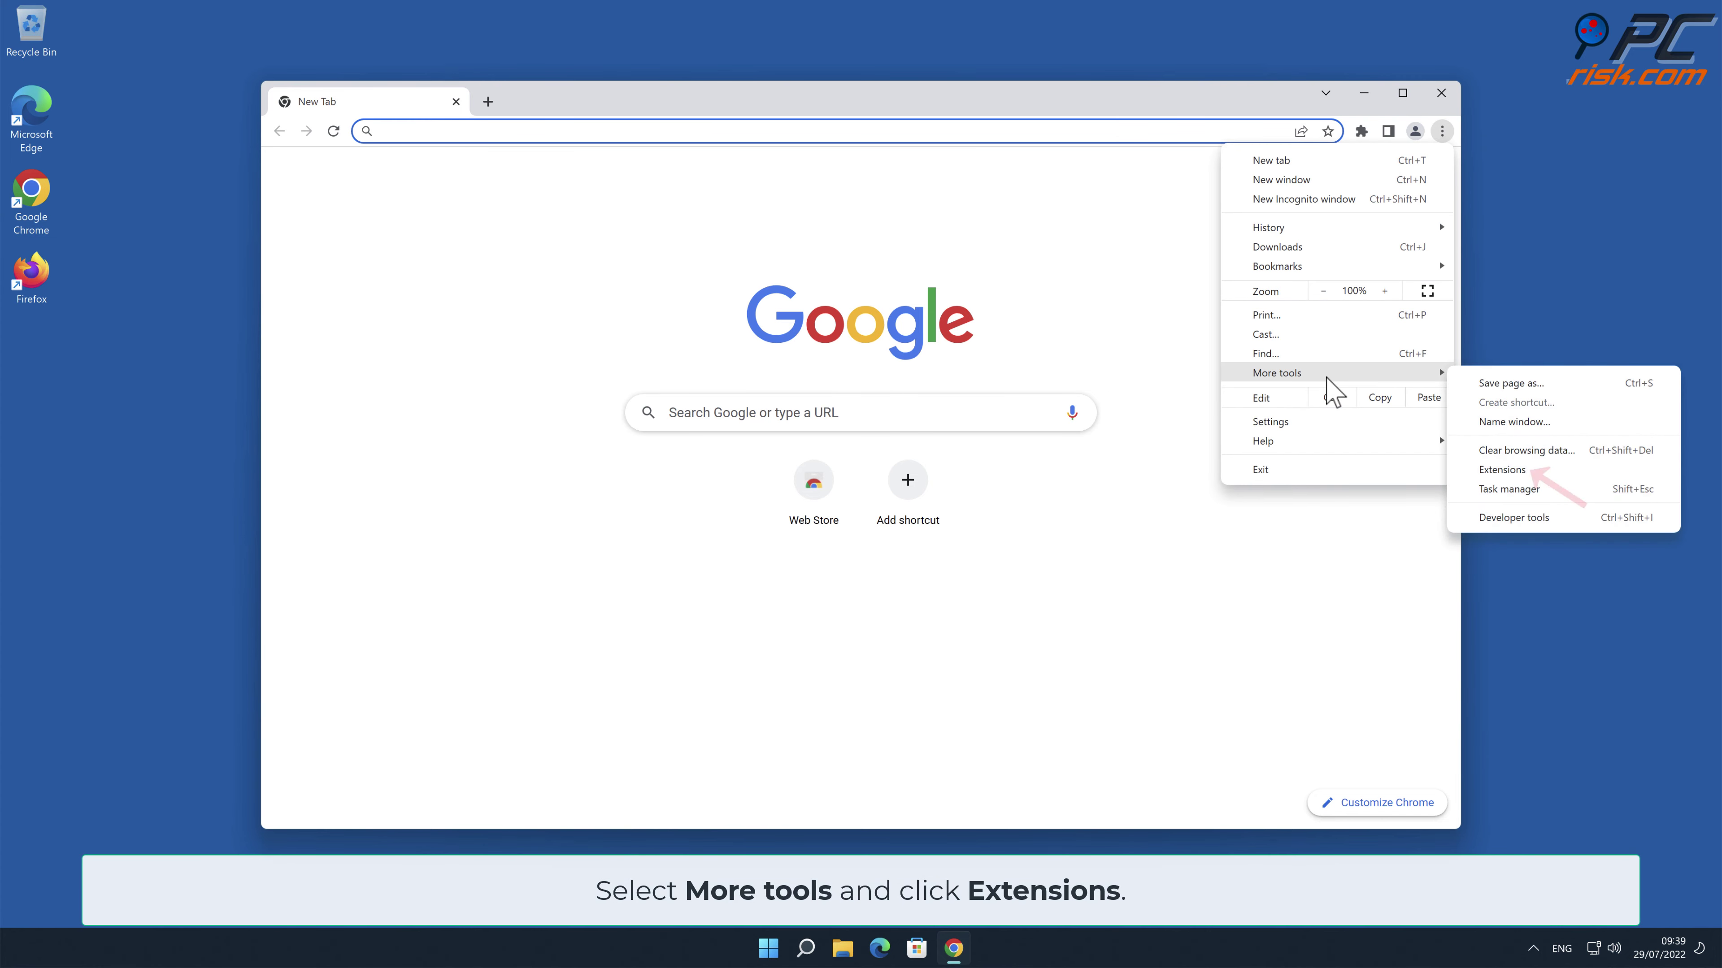
left_click(1524, 472)
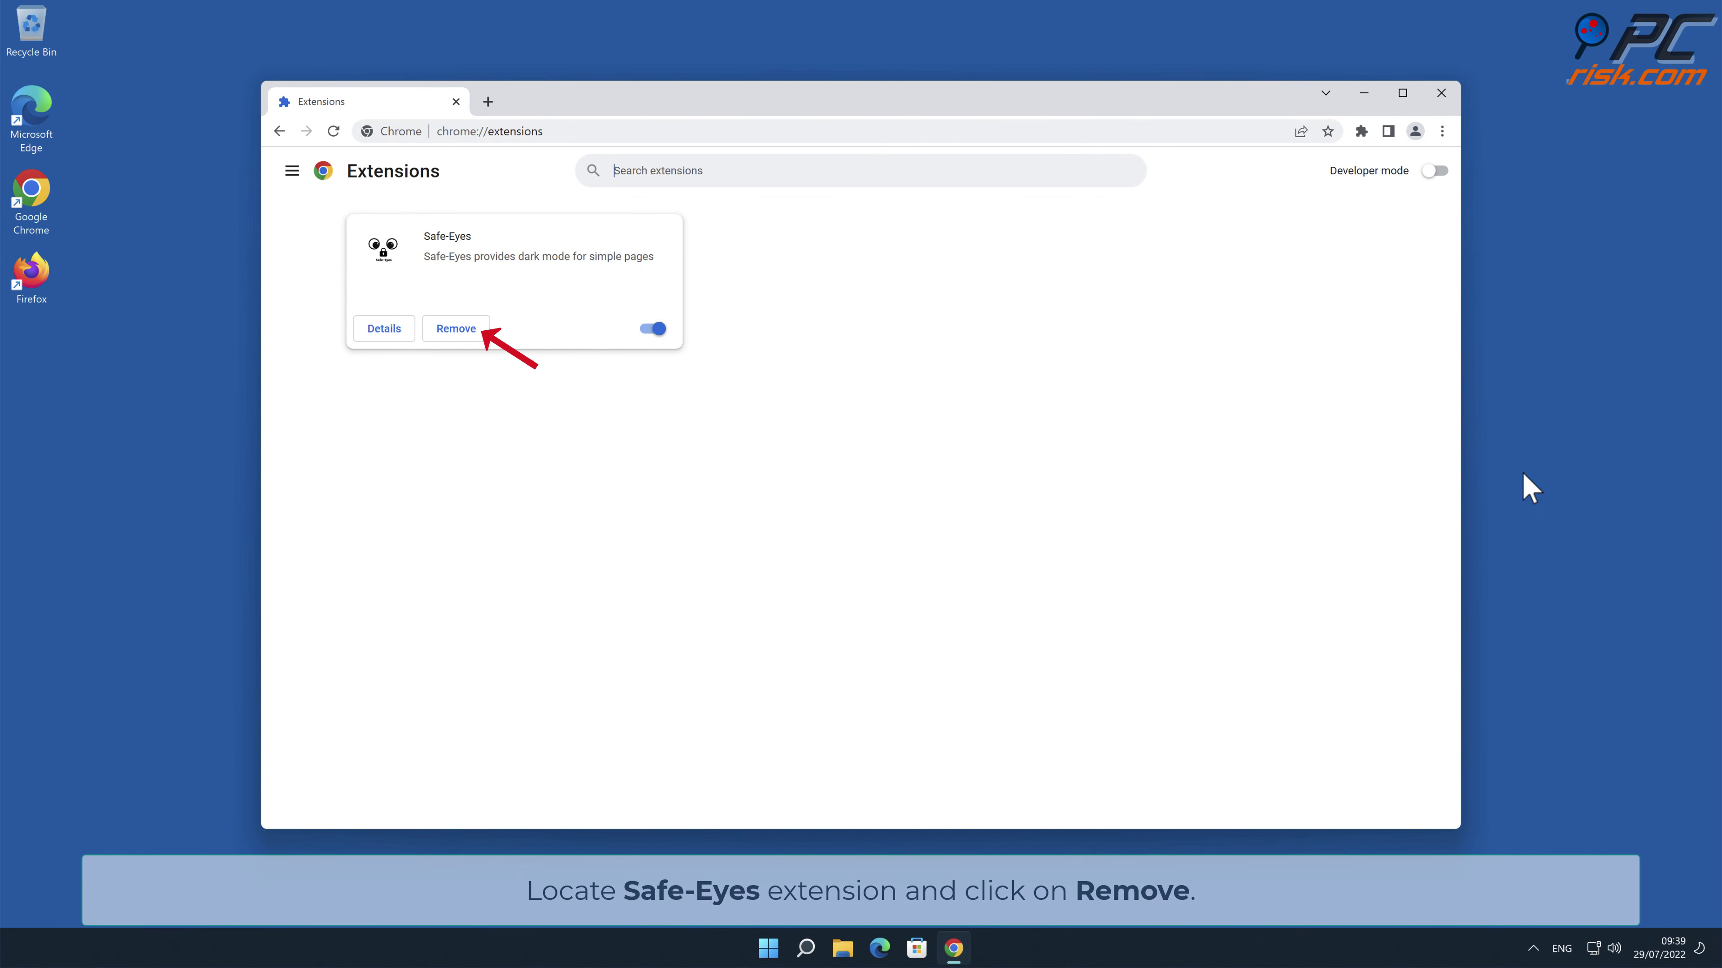
left_click(480, 331)
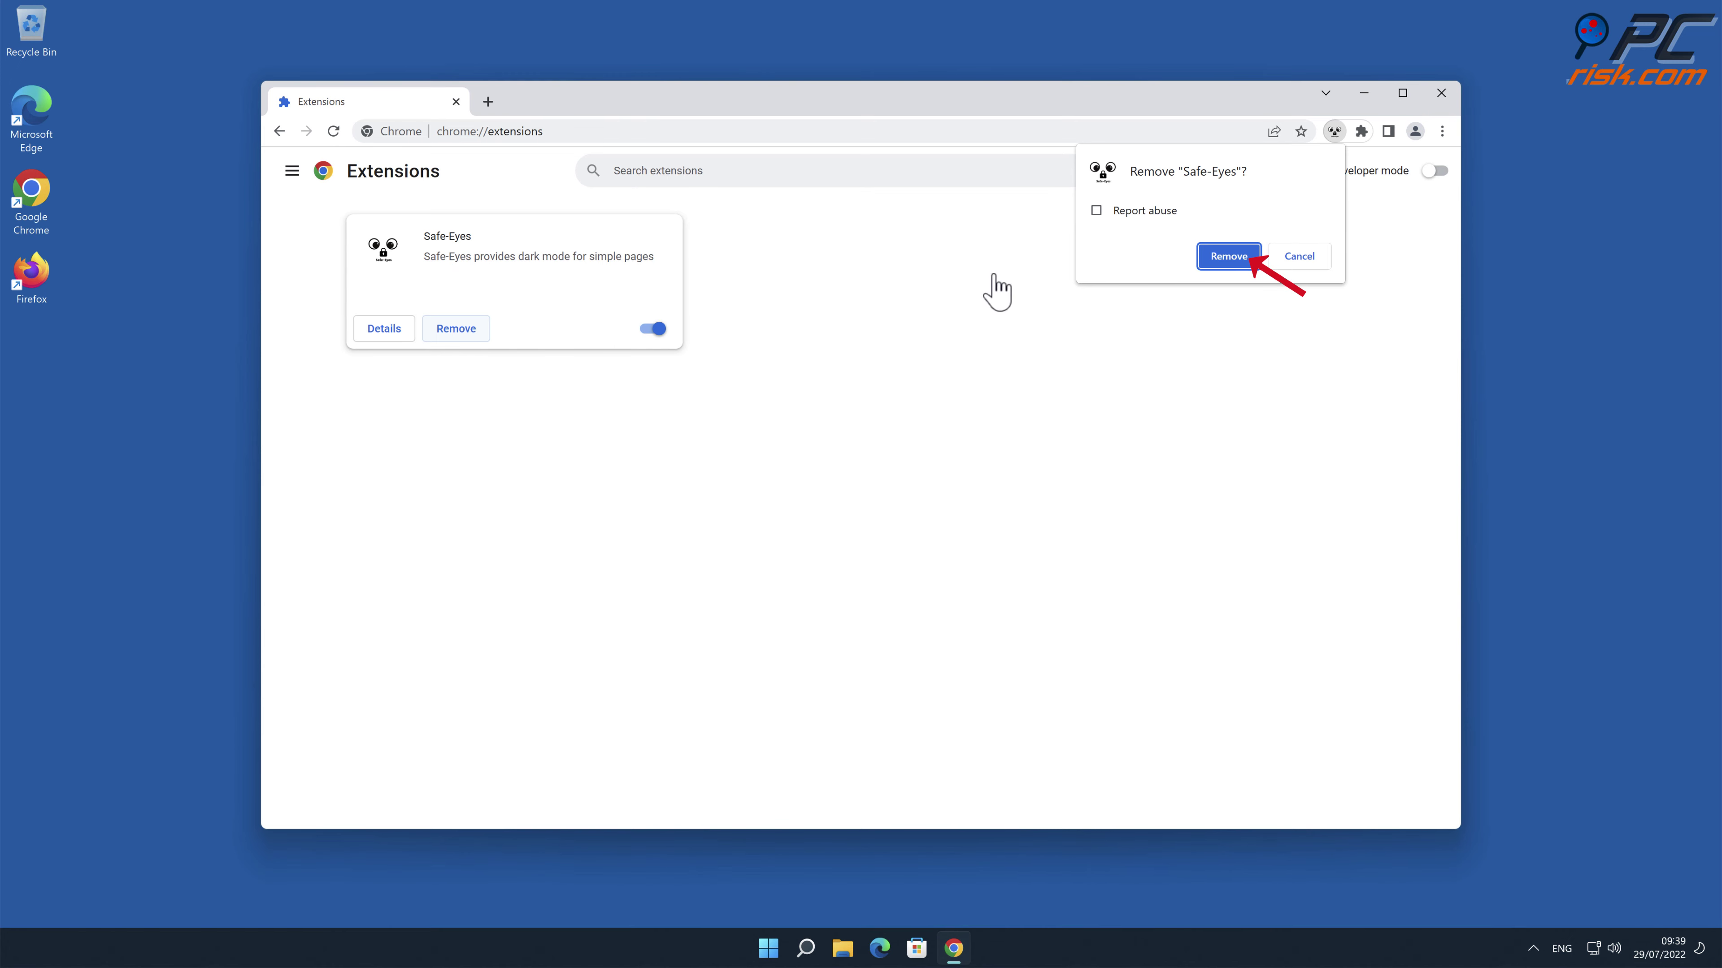
left_click(1248, 264)
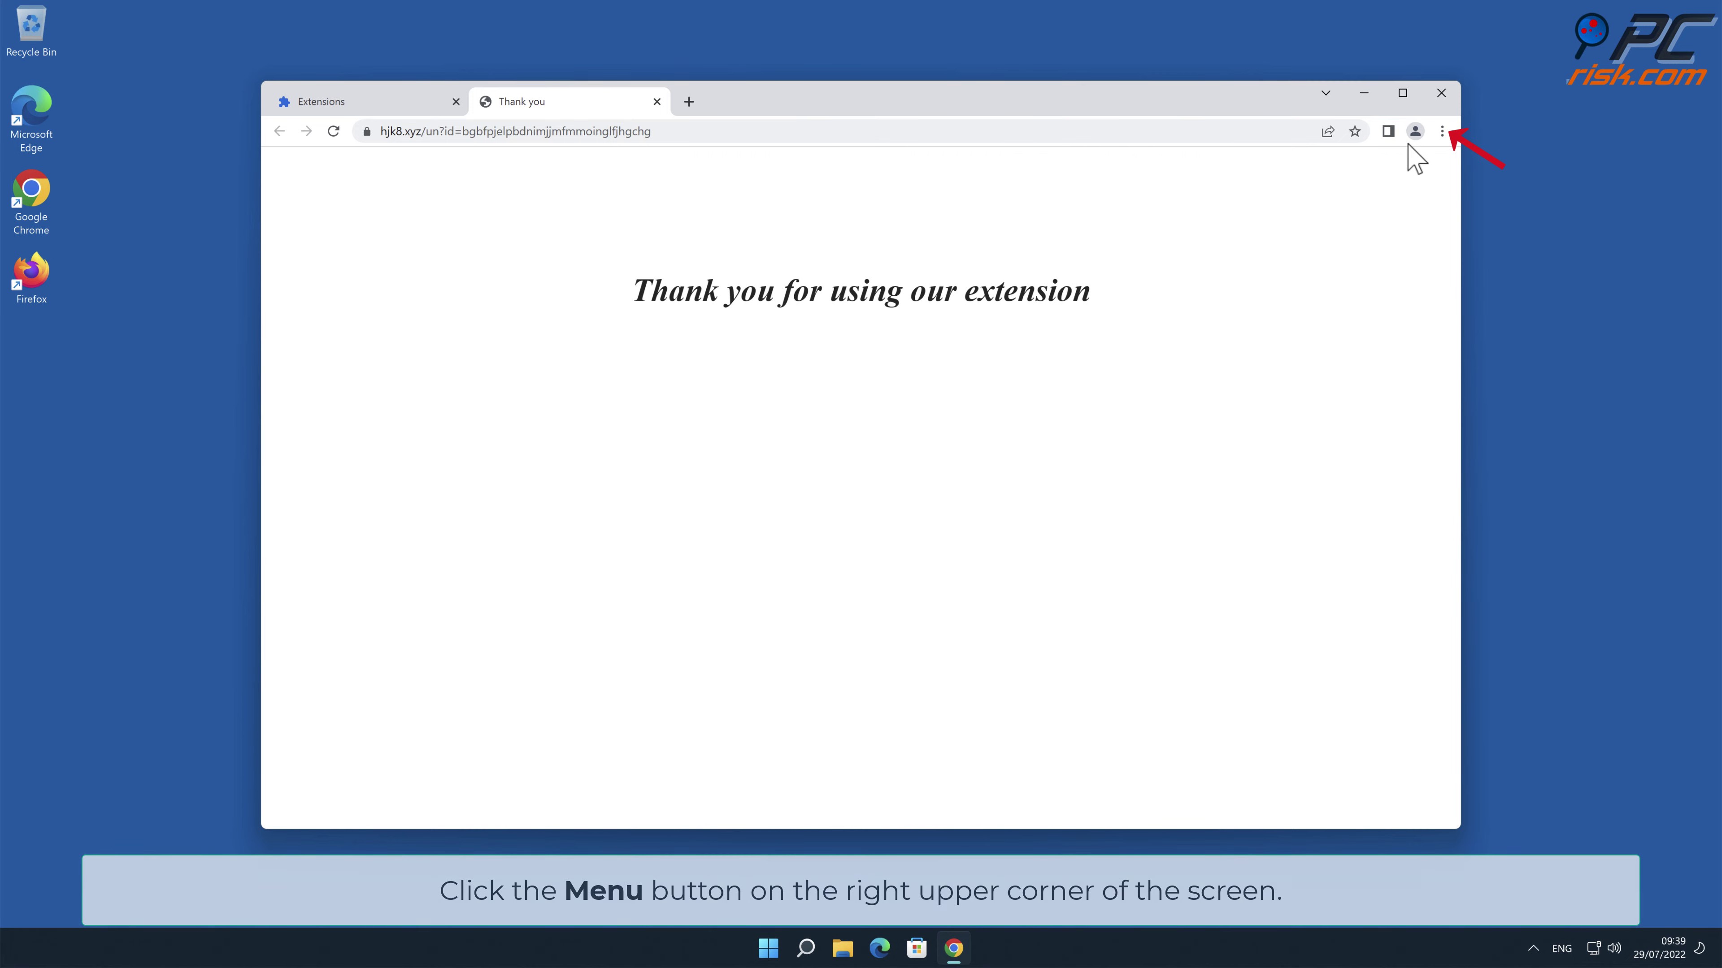
Step: Open Chrome's Settings from the ⋮ menu
left_click(1442, 131)
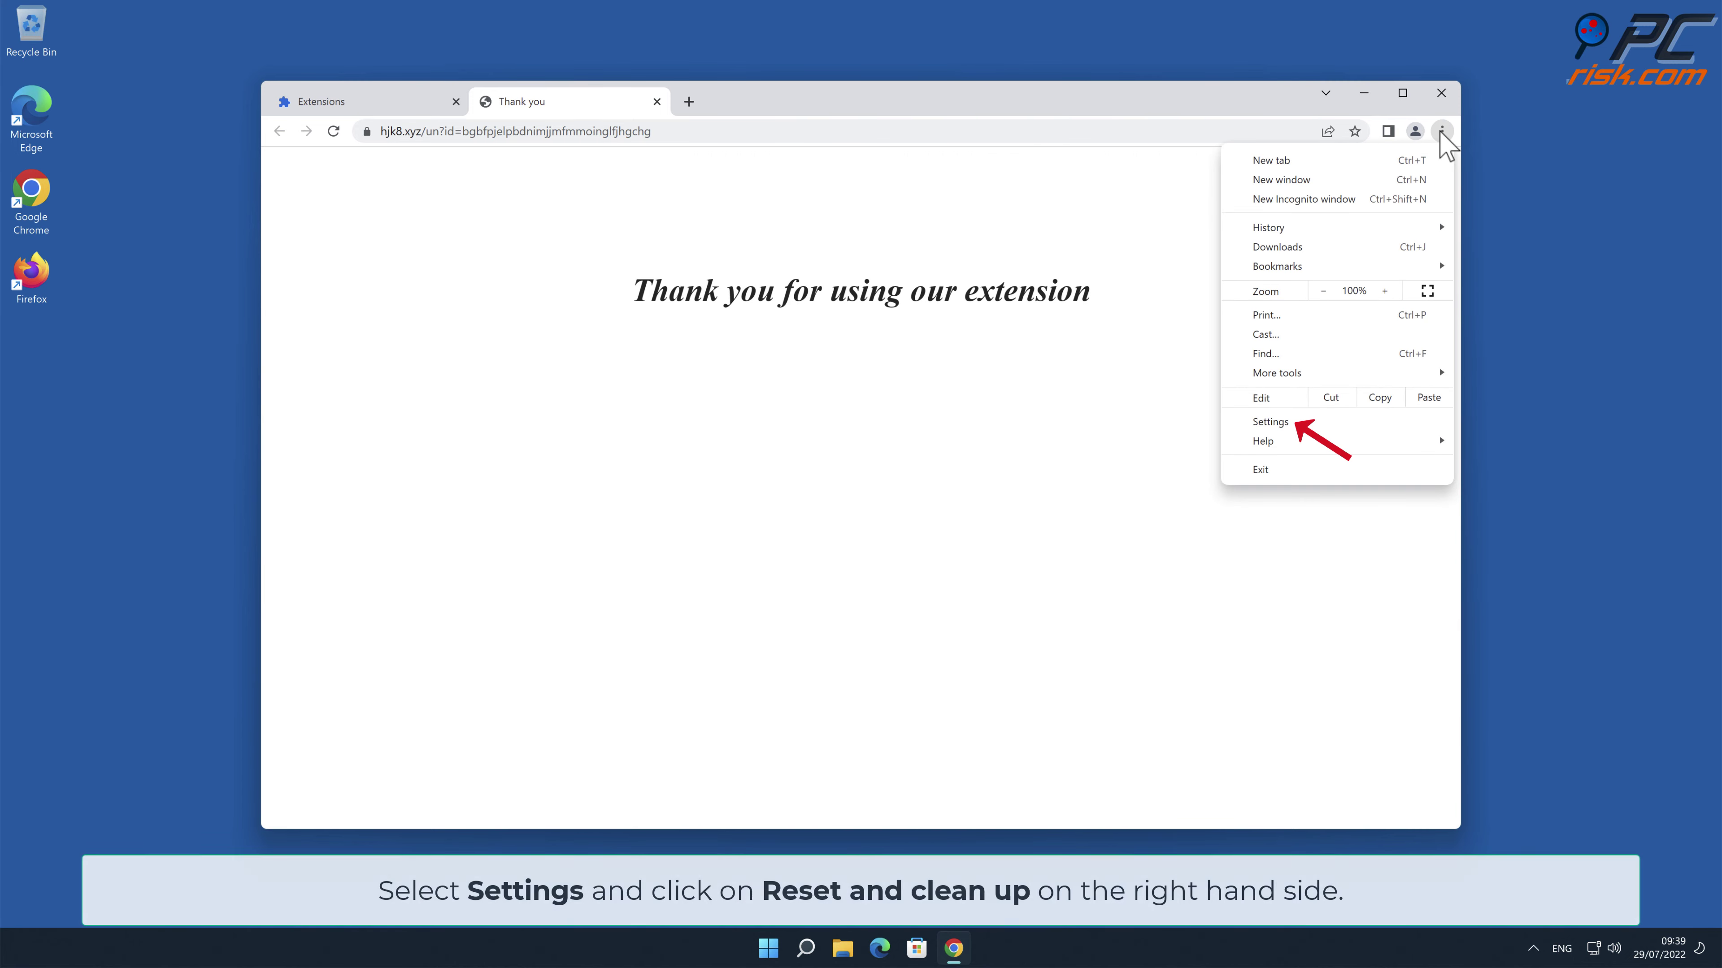
left_click(1298, 426)
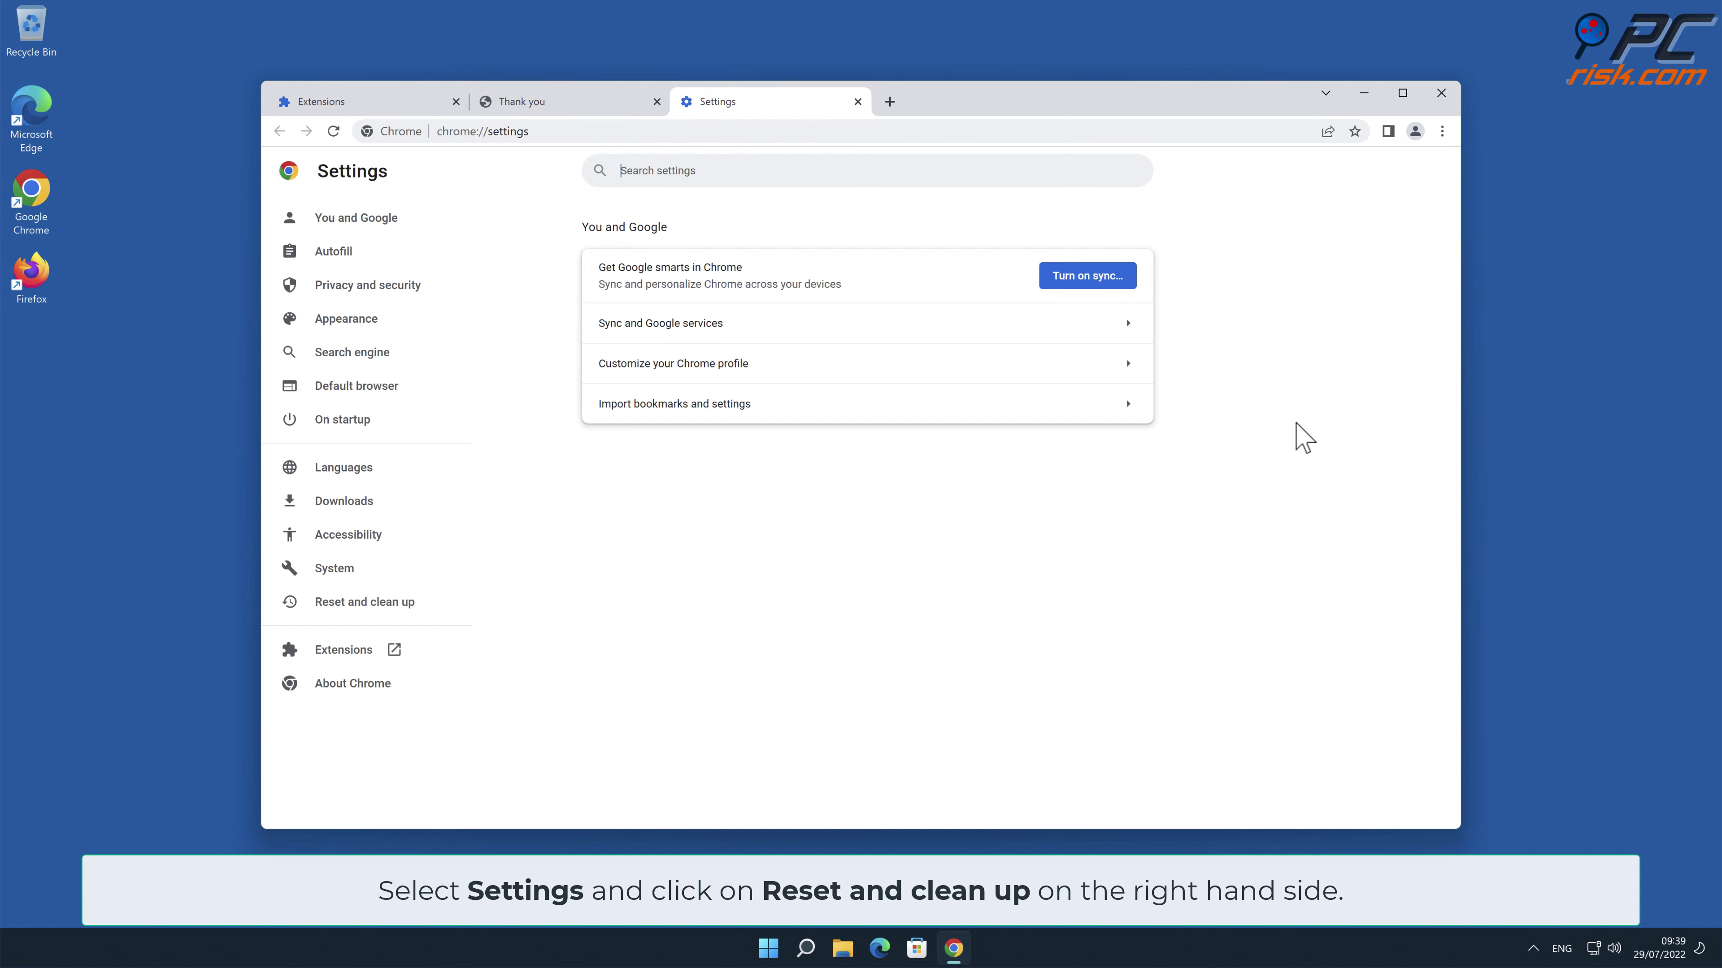
Step: Reset Chrome via Reset and clean up > Restore settings to their original defaults, then close Chrome
left_click(395, 604)
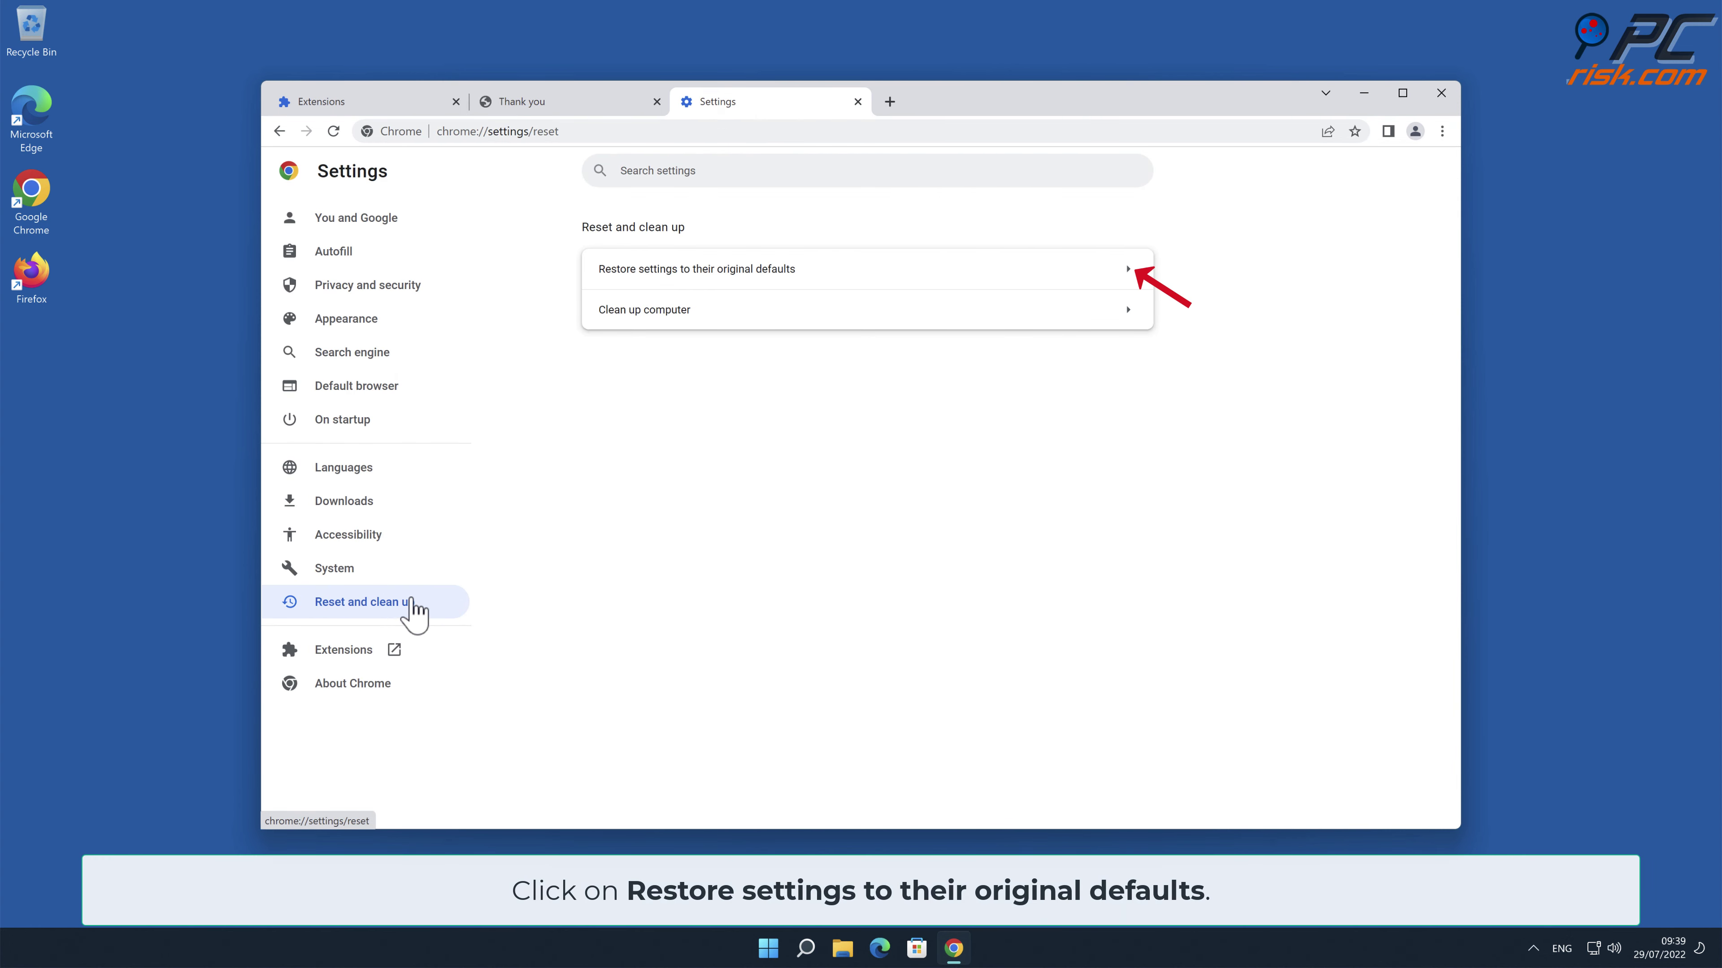
left_click(1130, 270)
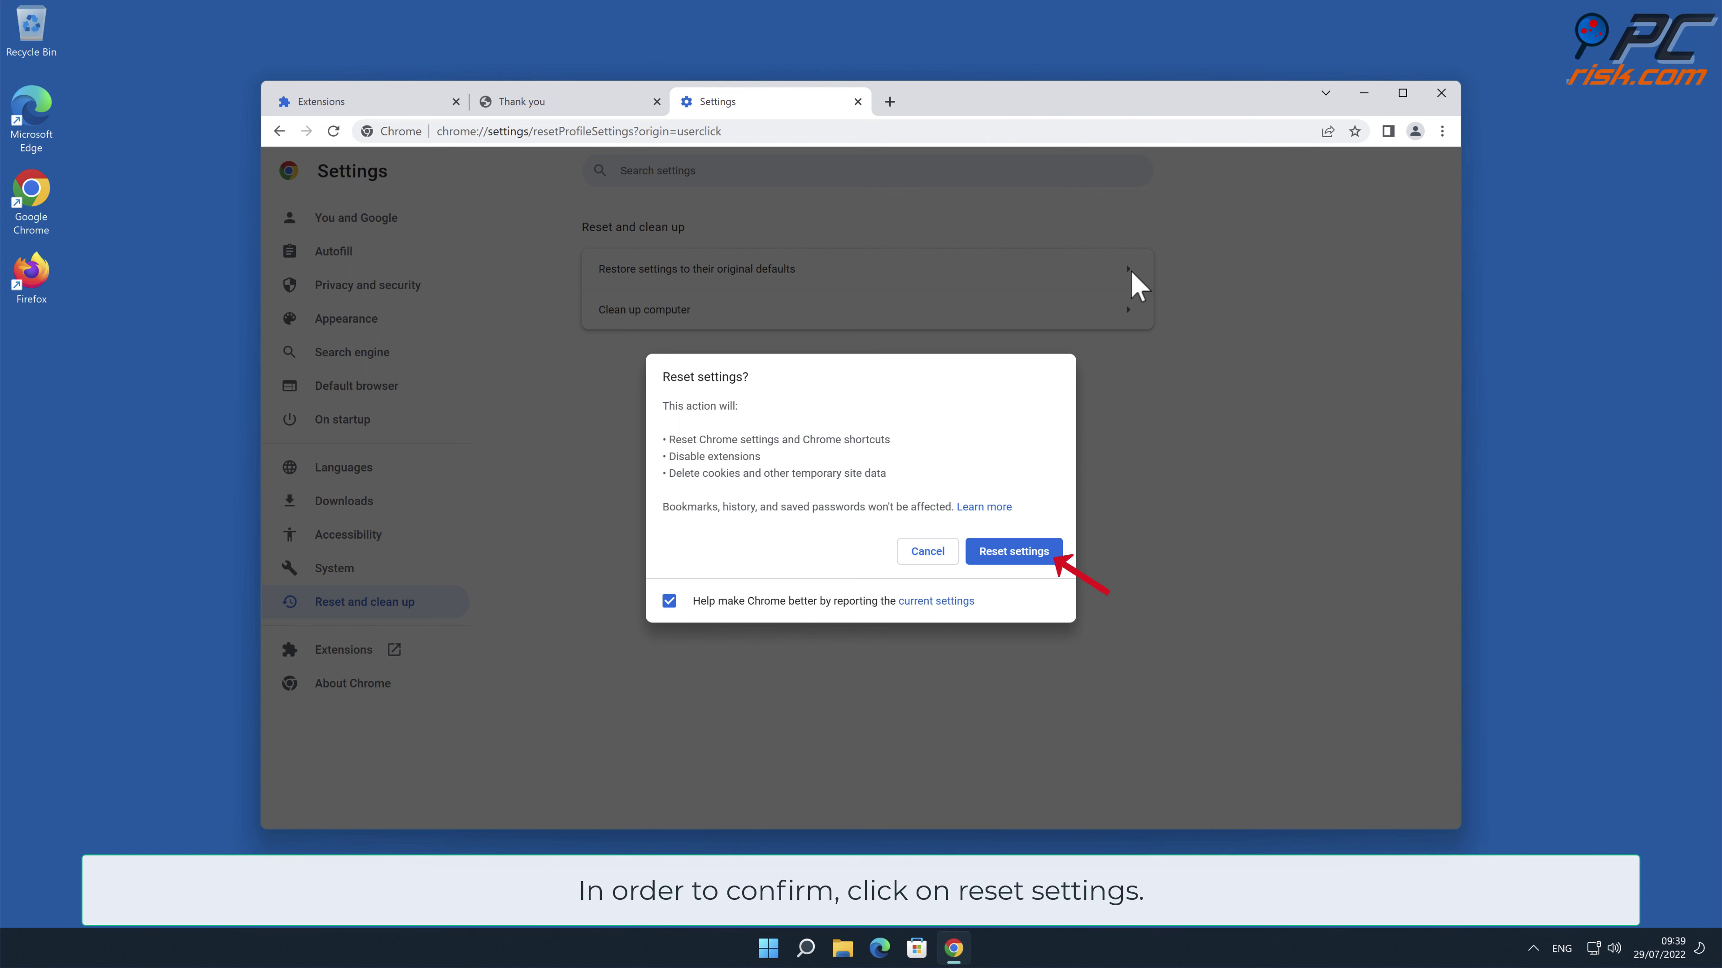
left_click(1035, 550)
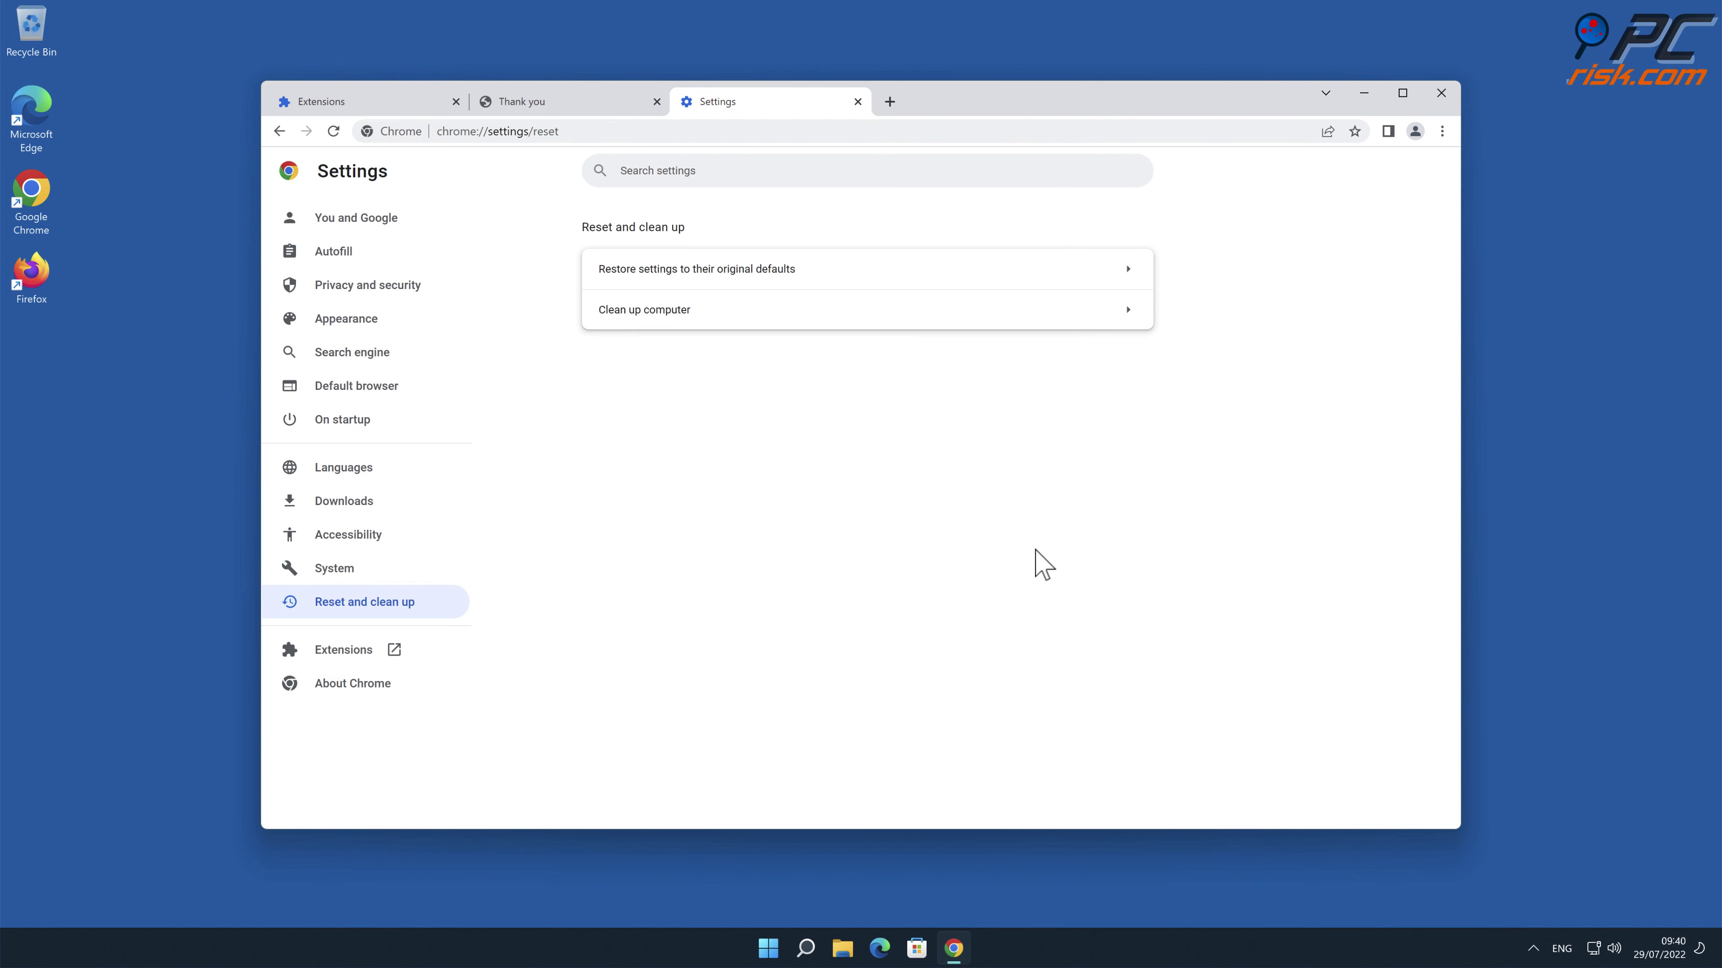
left_click(1442, 93)
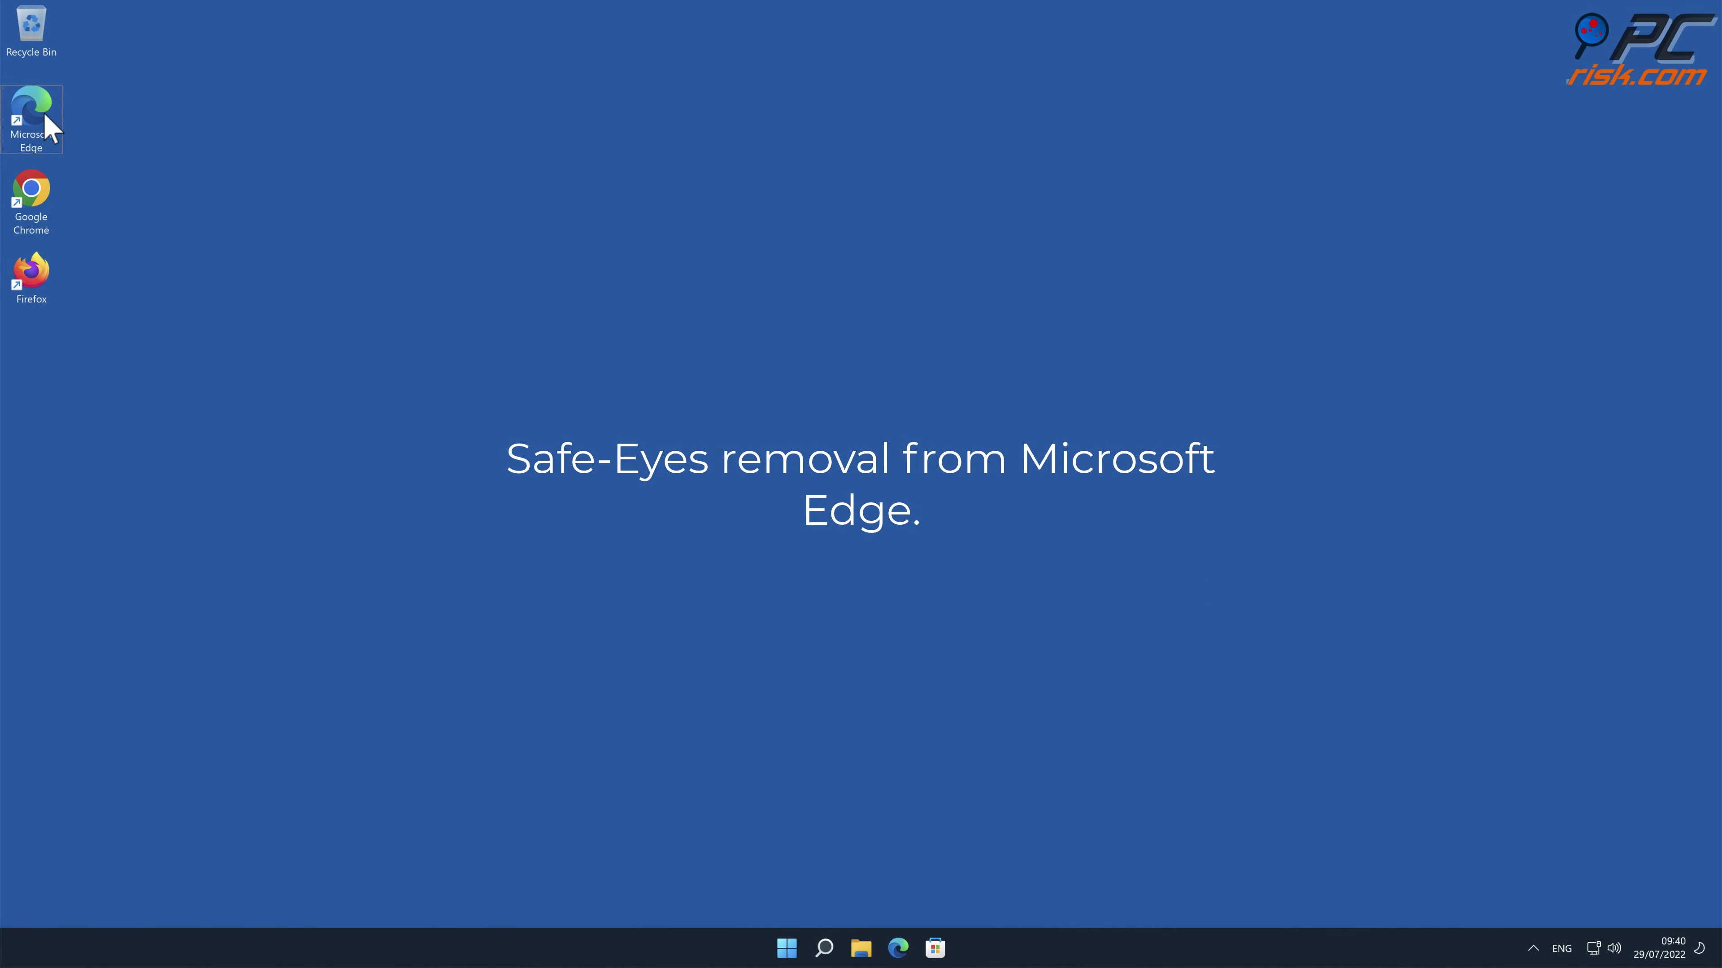
Step: Launch Edge and remove Safe-Eyes from the Manage extensions page
double_click(49, 126)
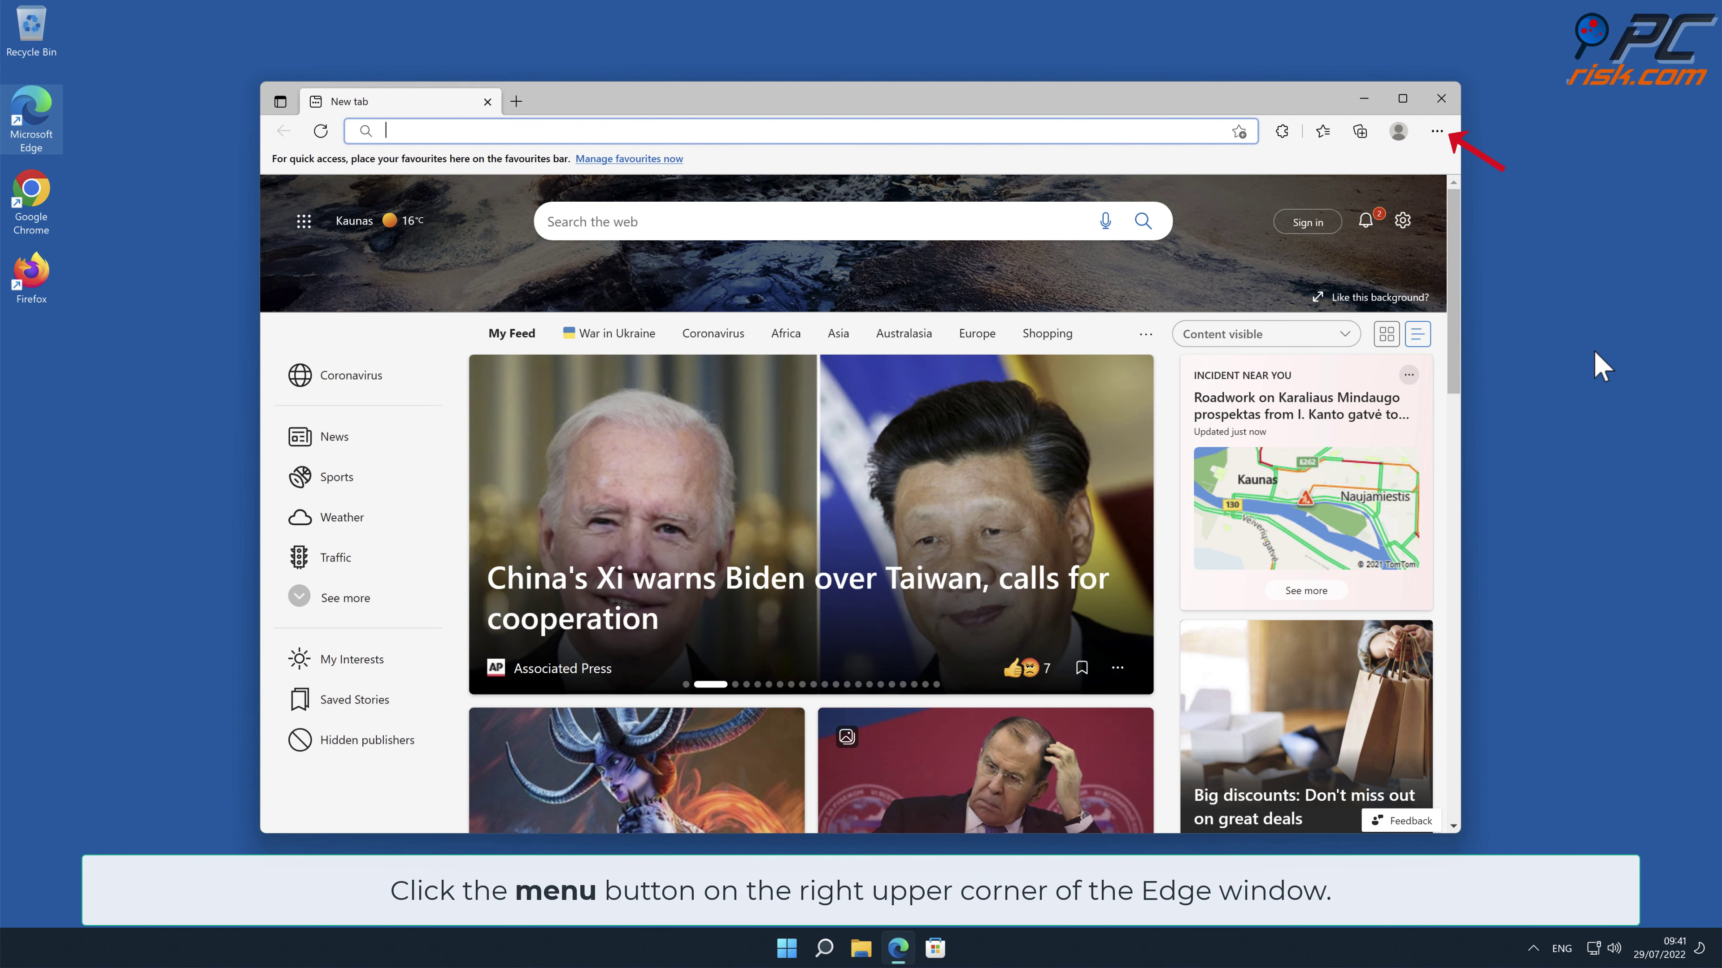
left_click(1436, 131)
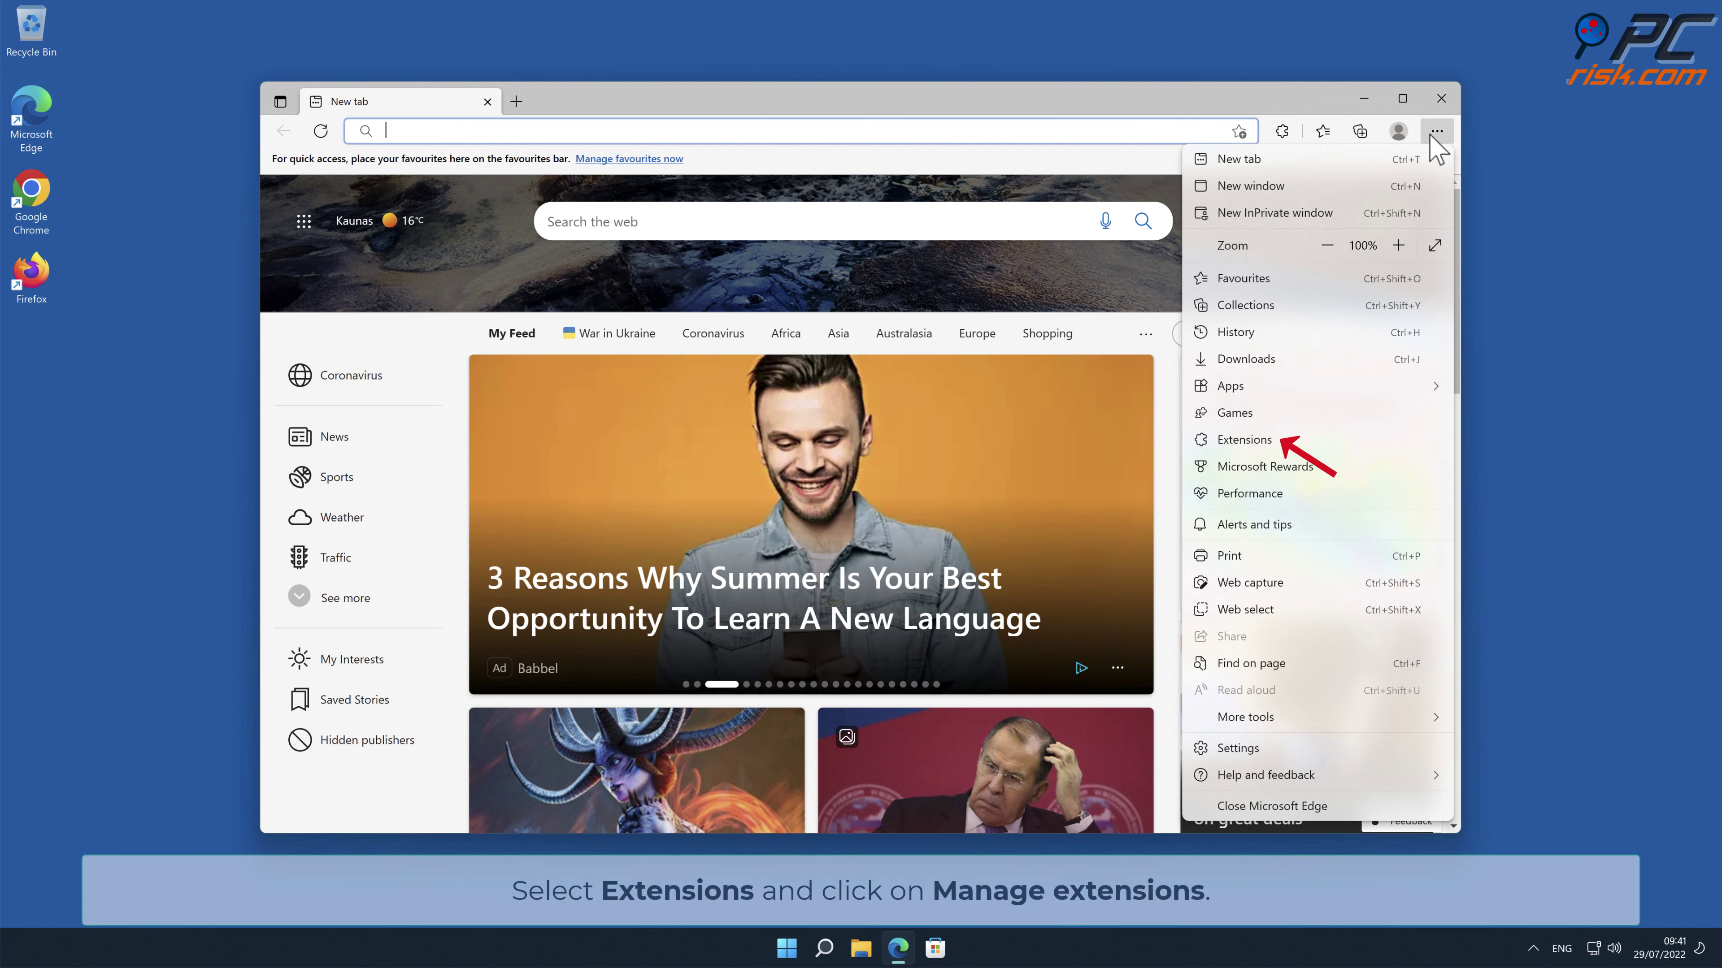
left_click(1249, 442)
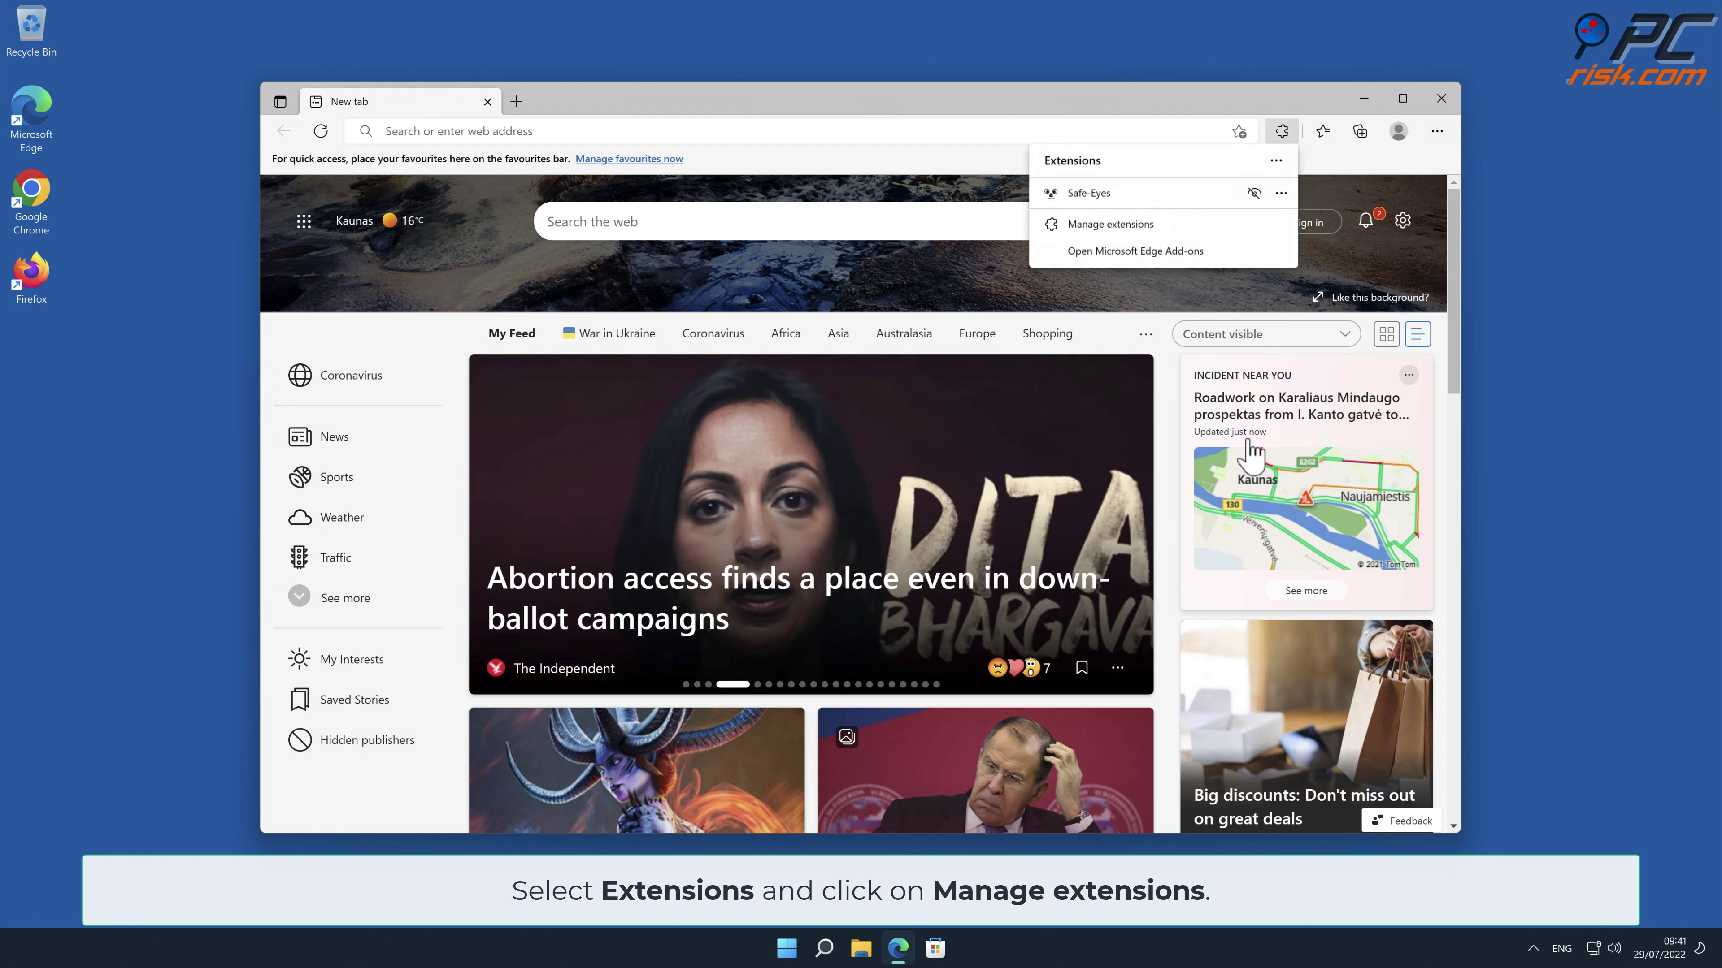
left_click(1138, 227)
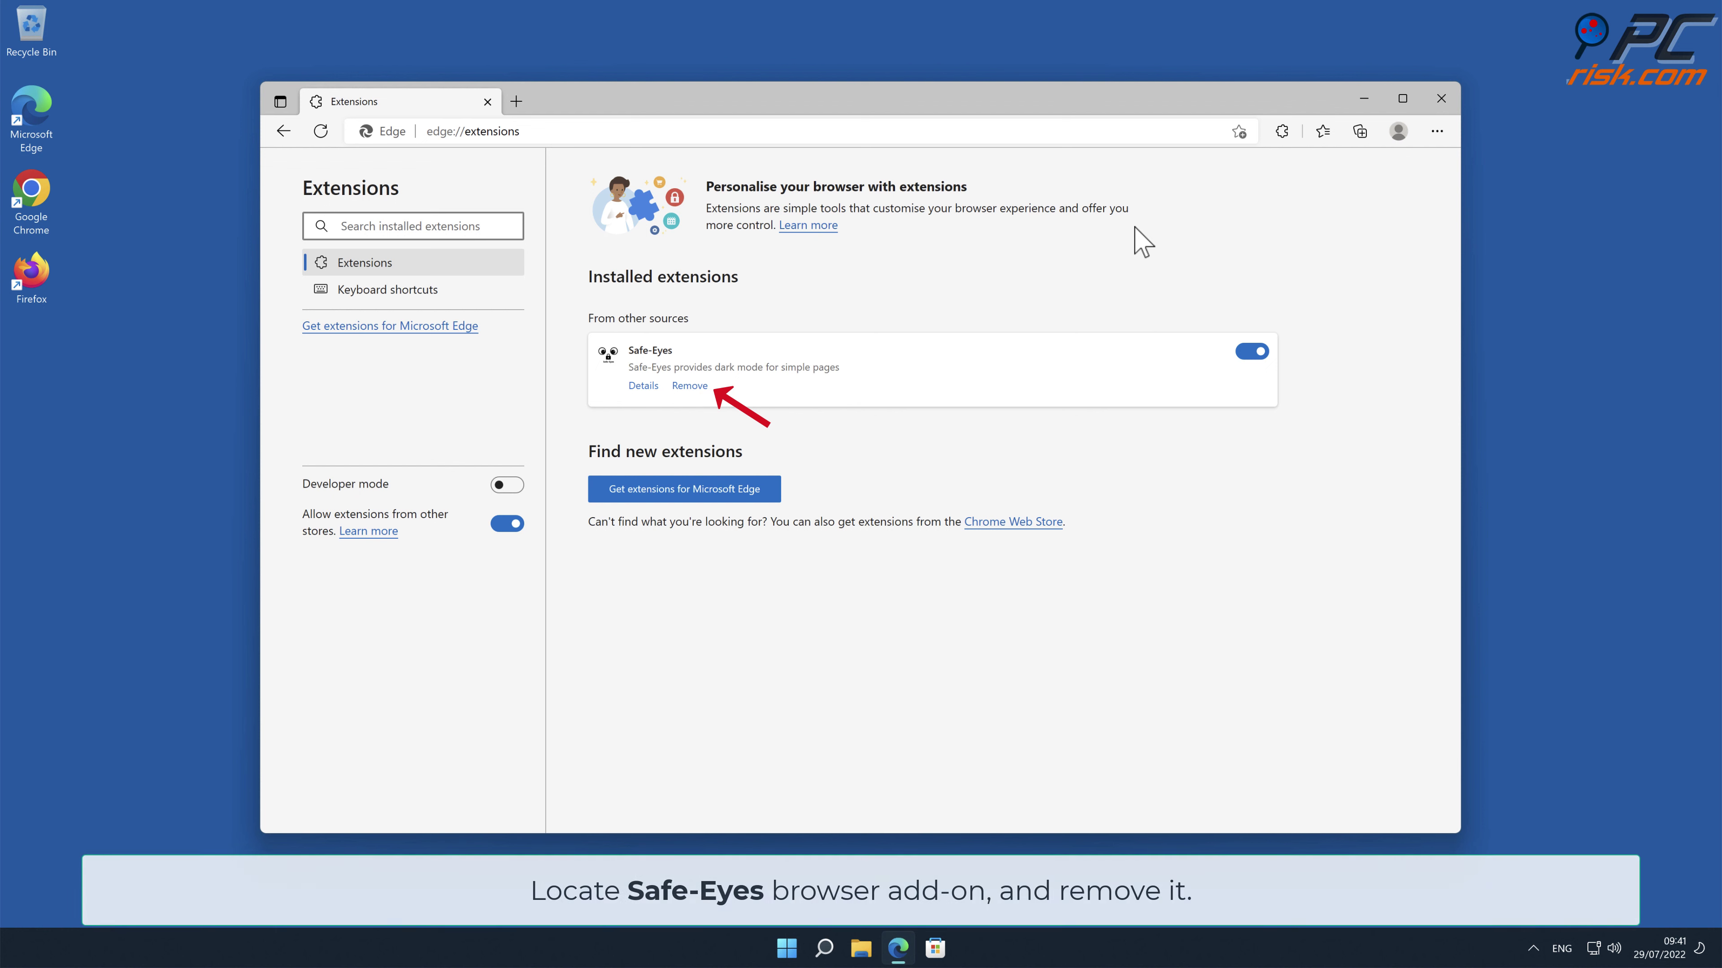
left_click(685, 388)
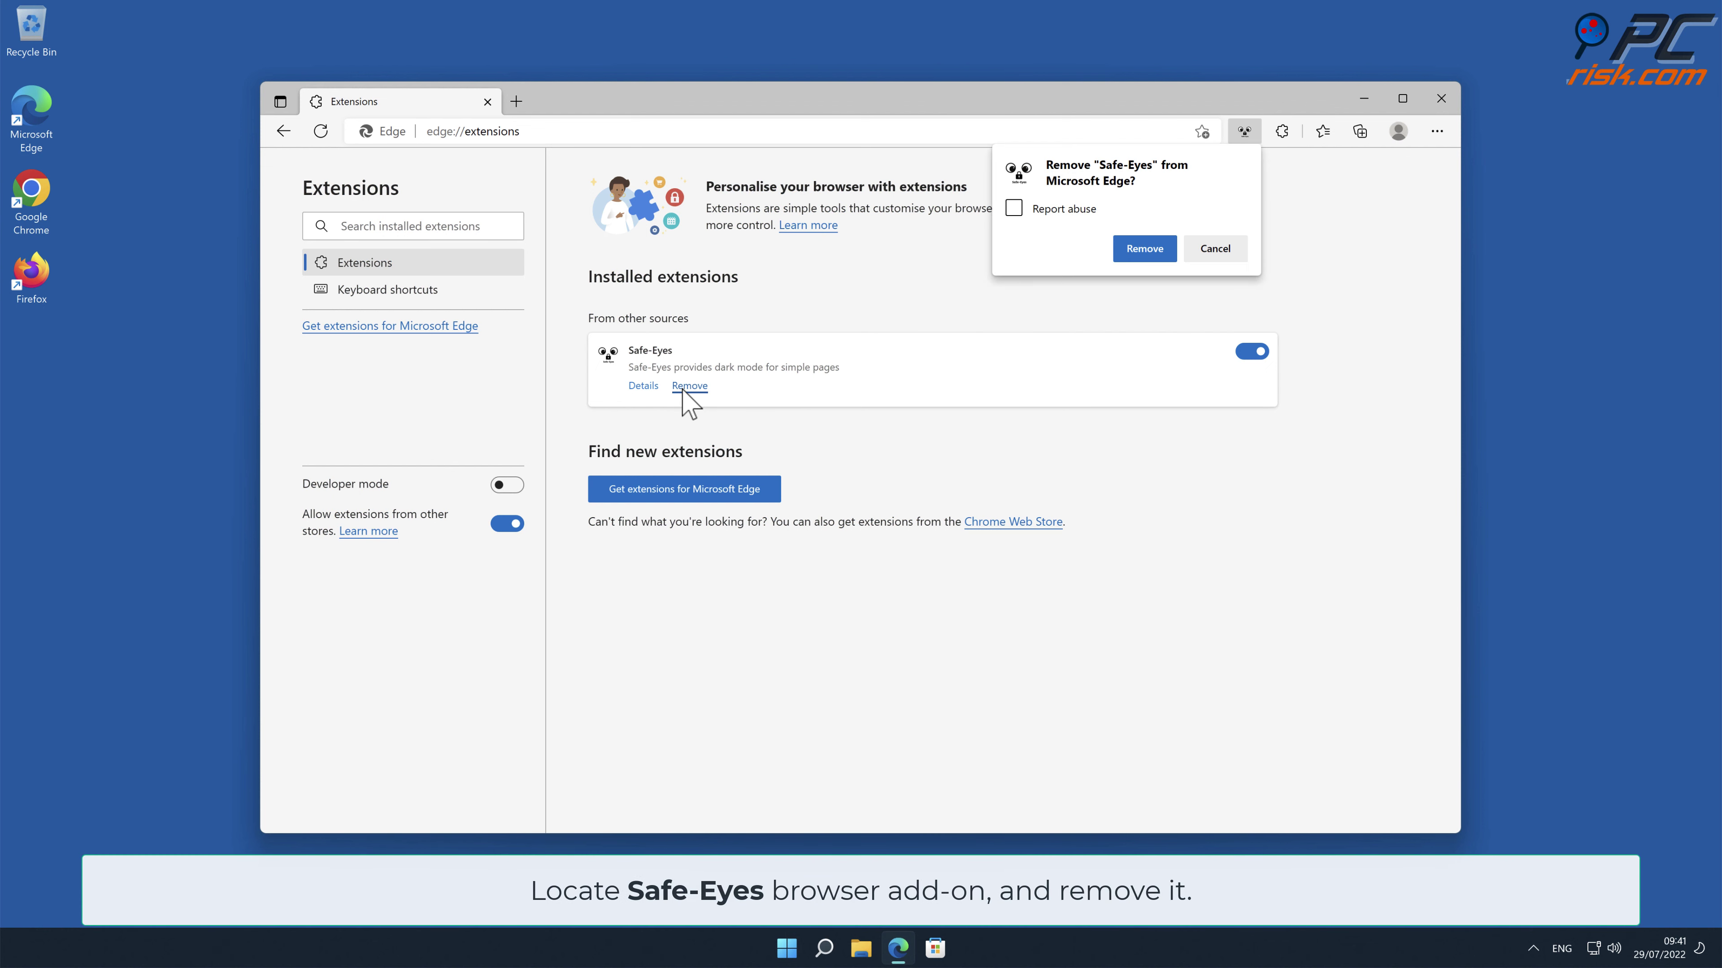
left_click(1145, 252)
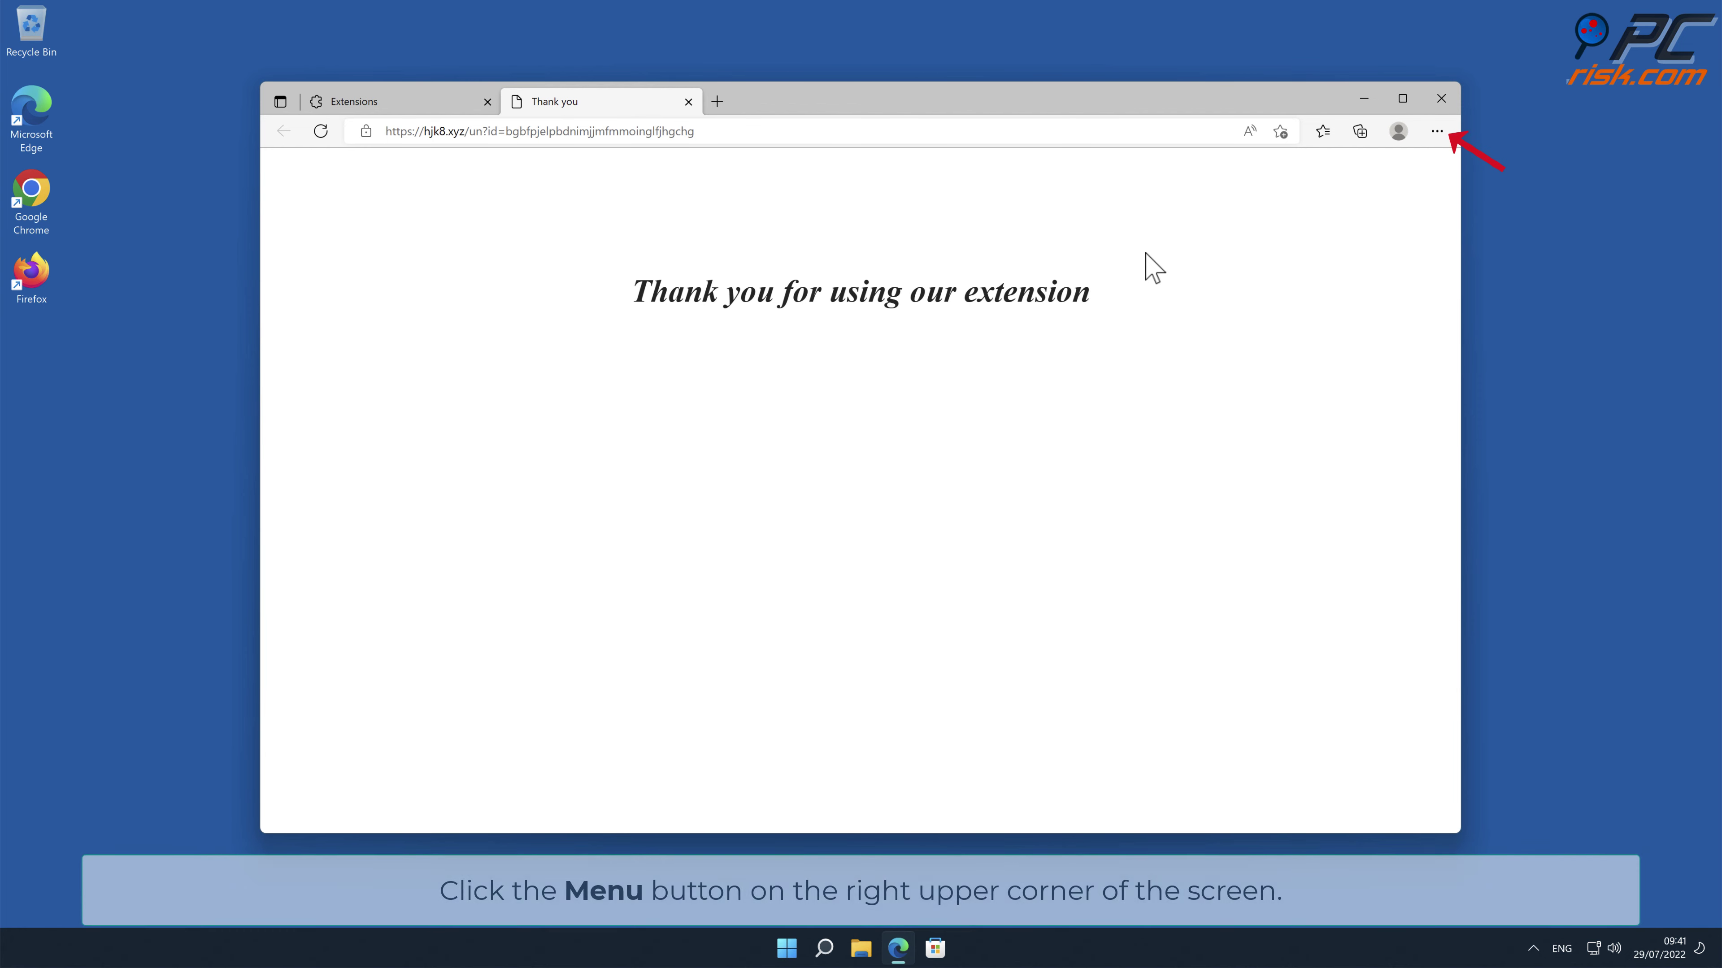
Step: Restore Edge settings to their default values under Settings > Reset settings, then close Edge
left_click(1438, 131)
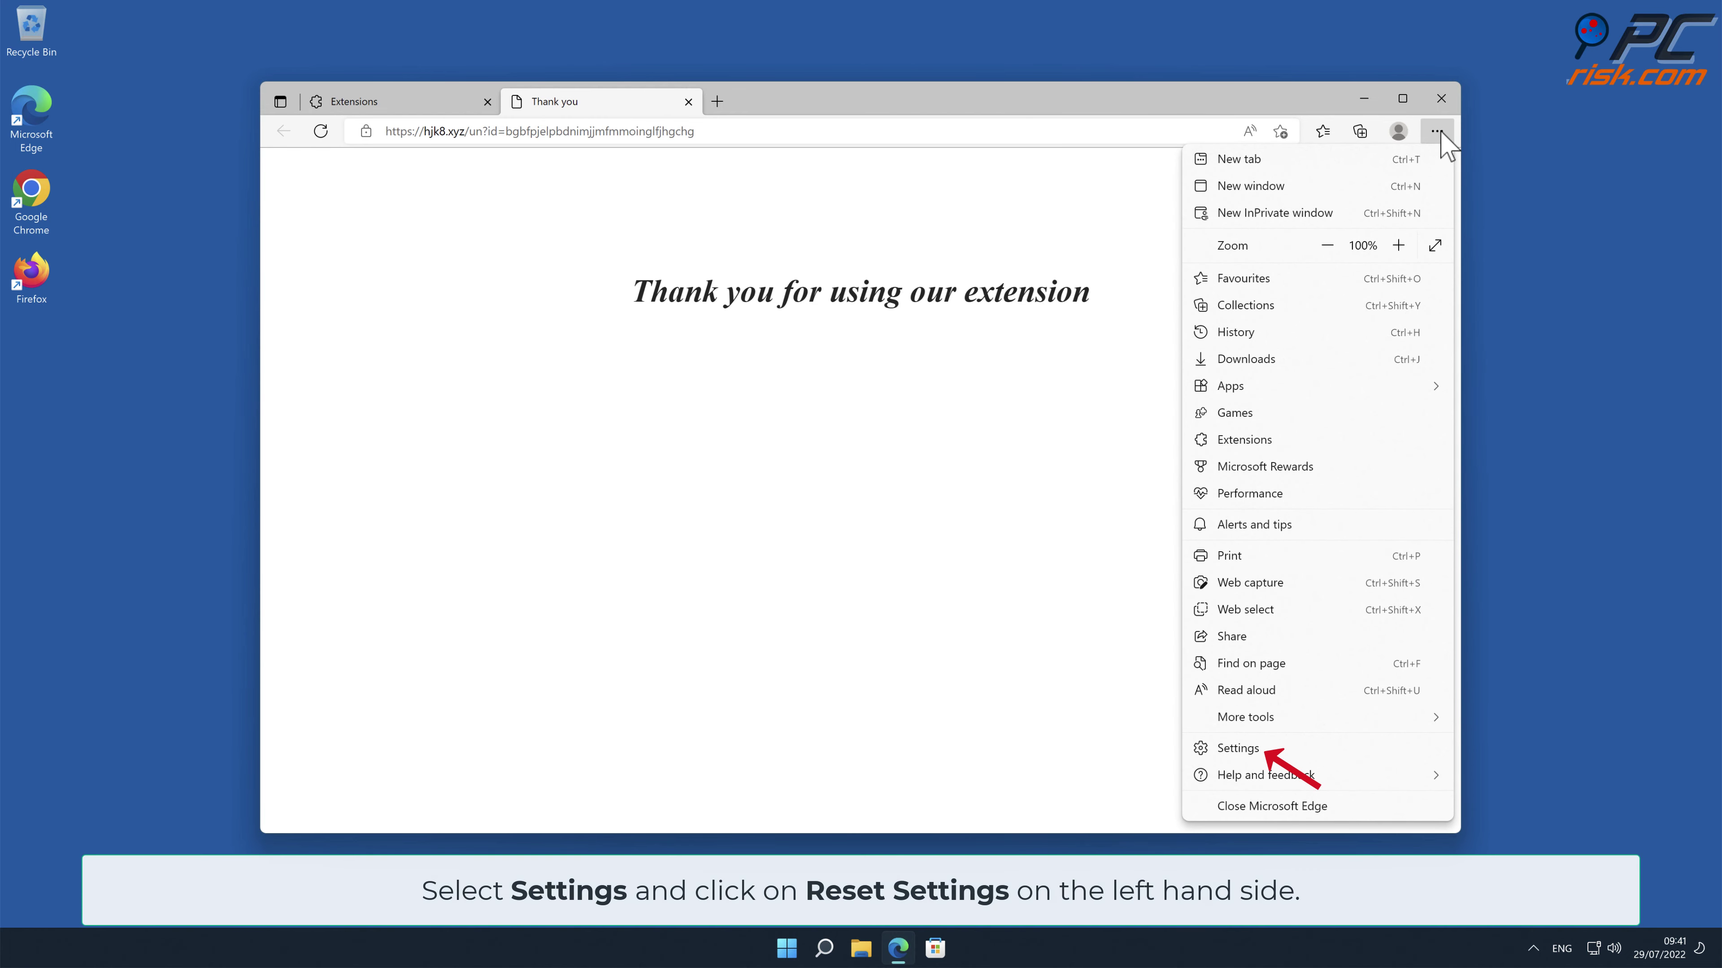
left_click(1254, 755)
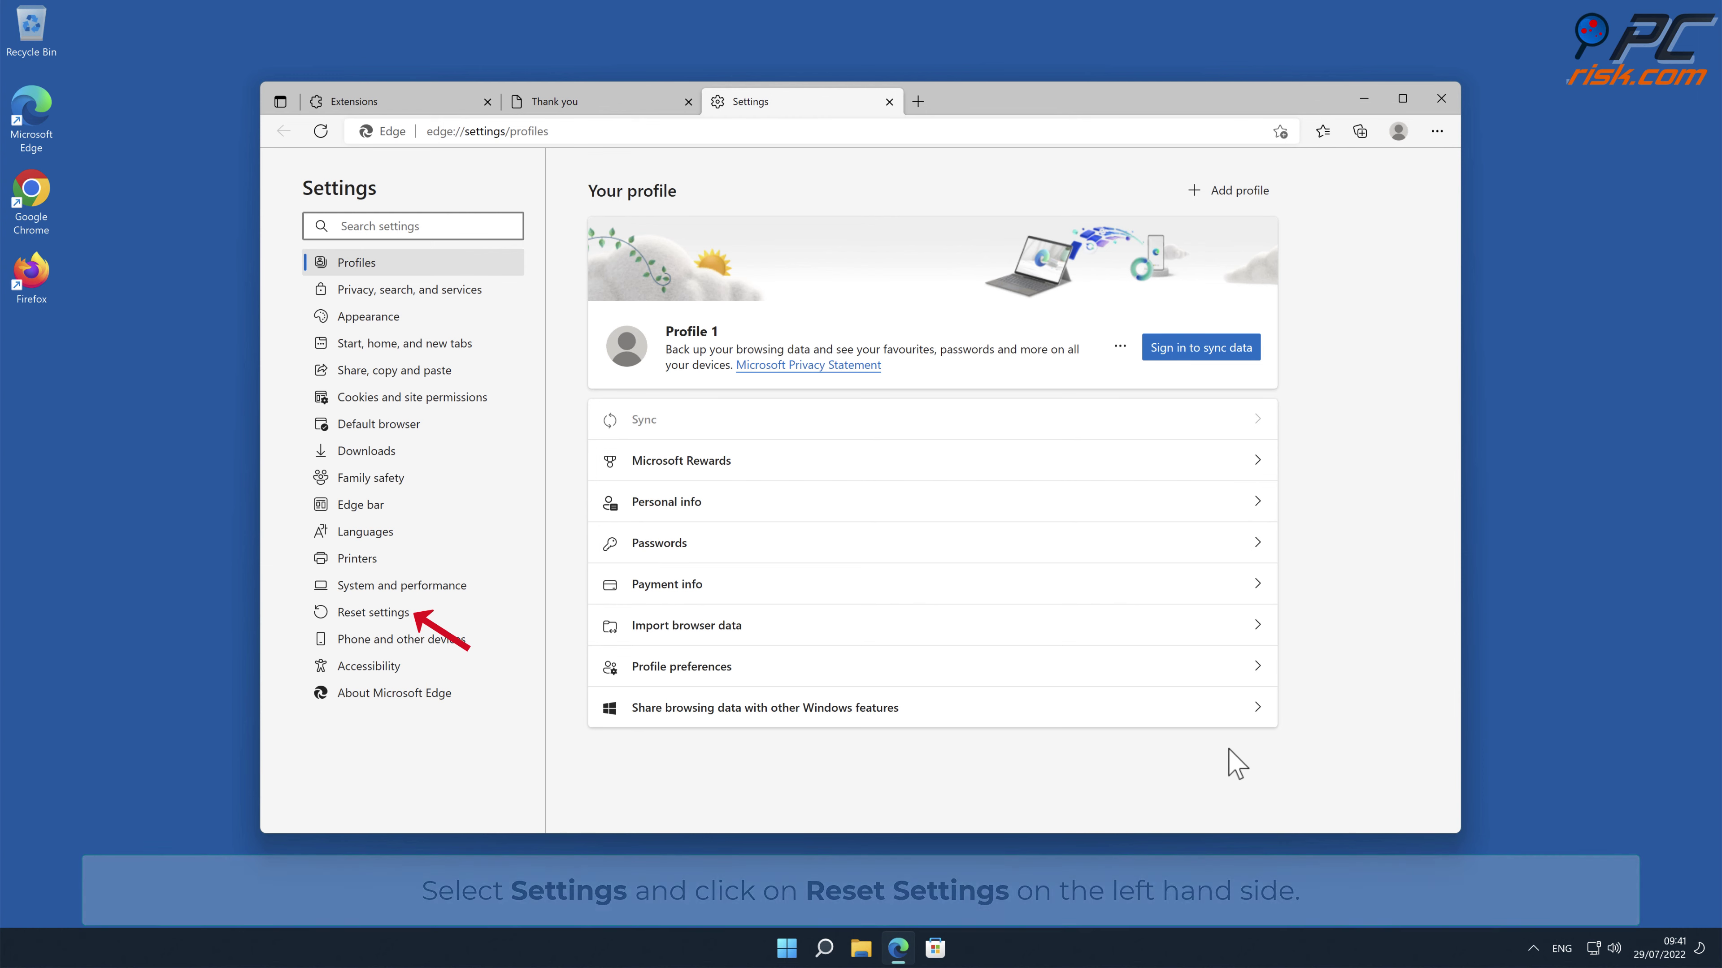
left_click(389, 617)
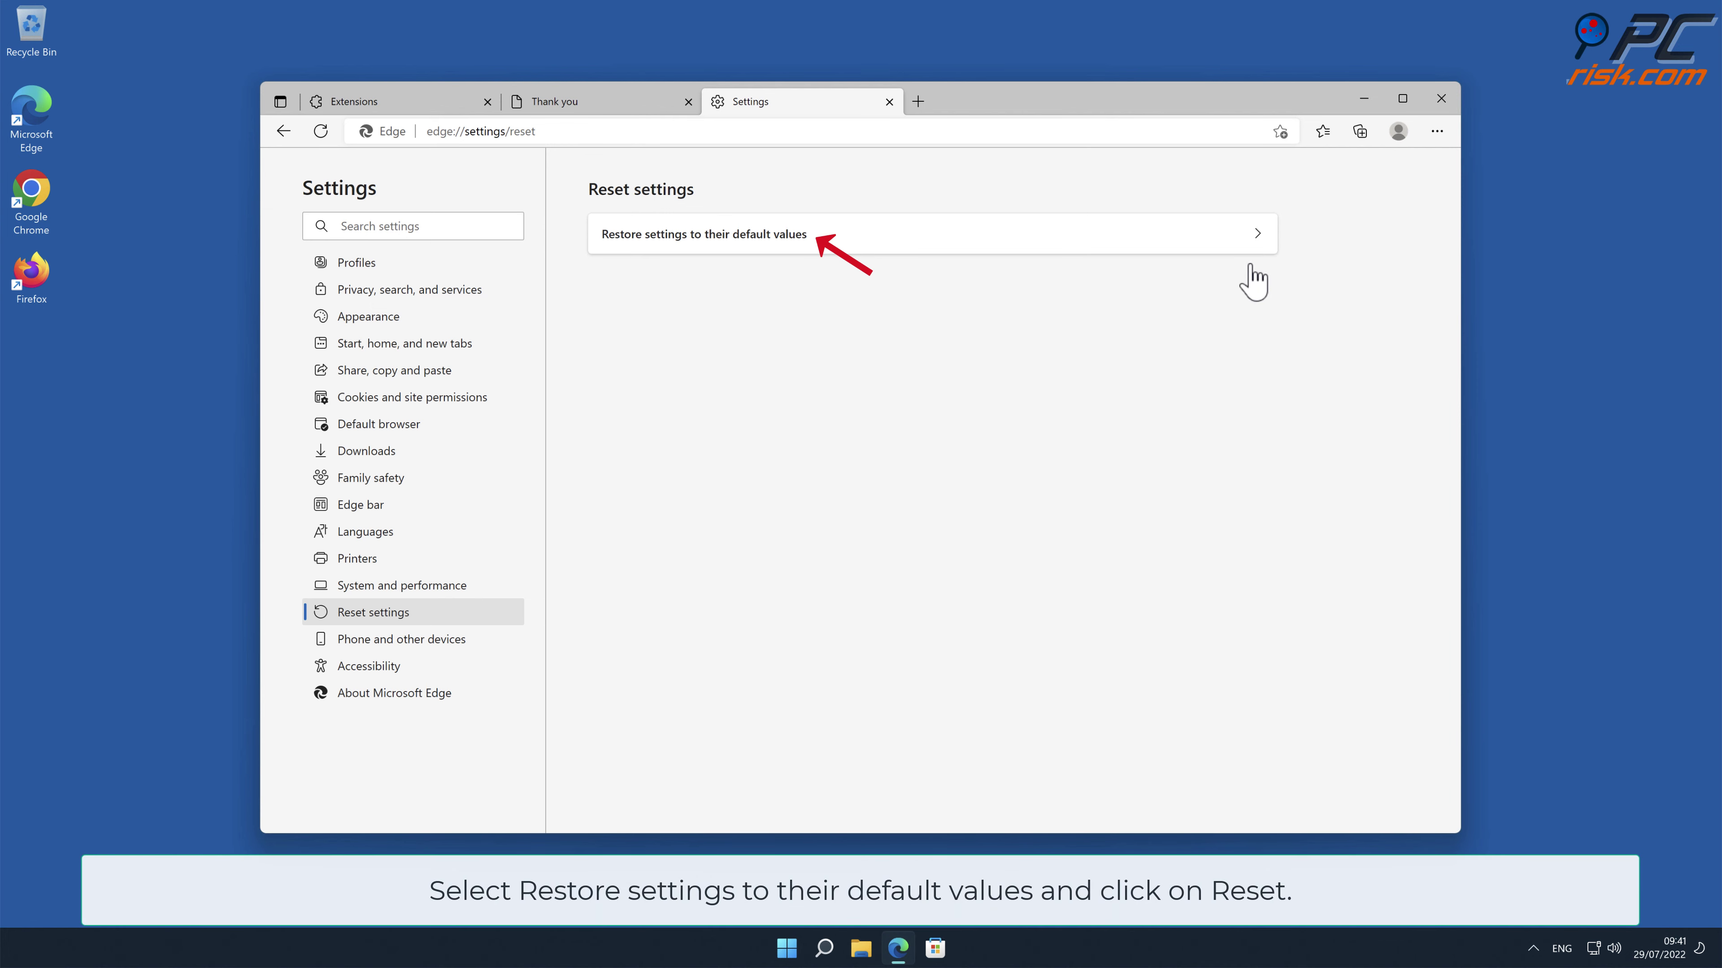
left_click(1255, 235)
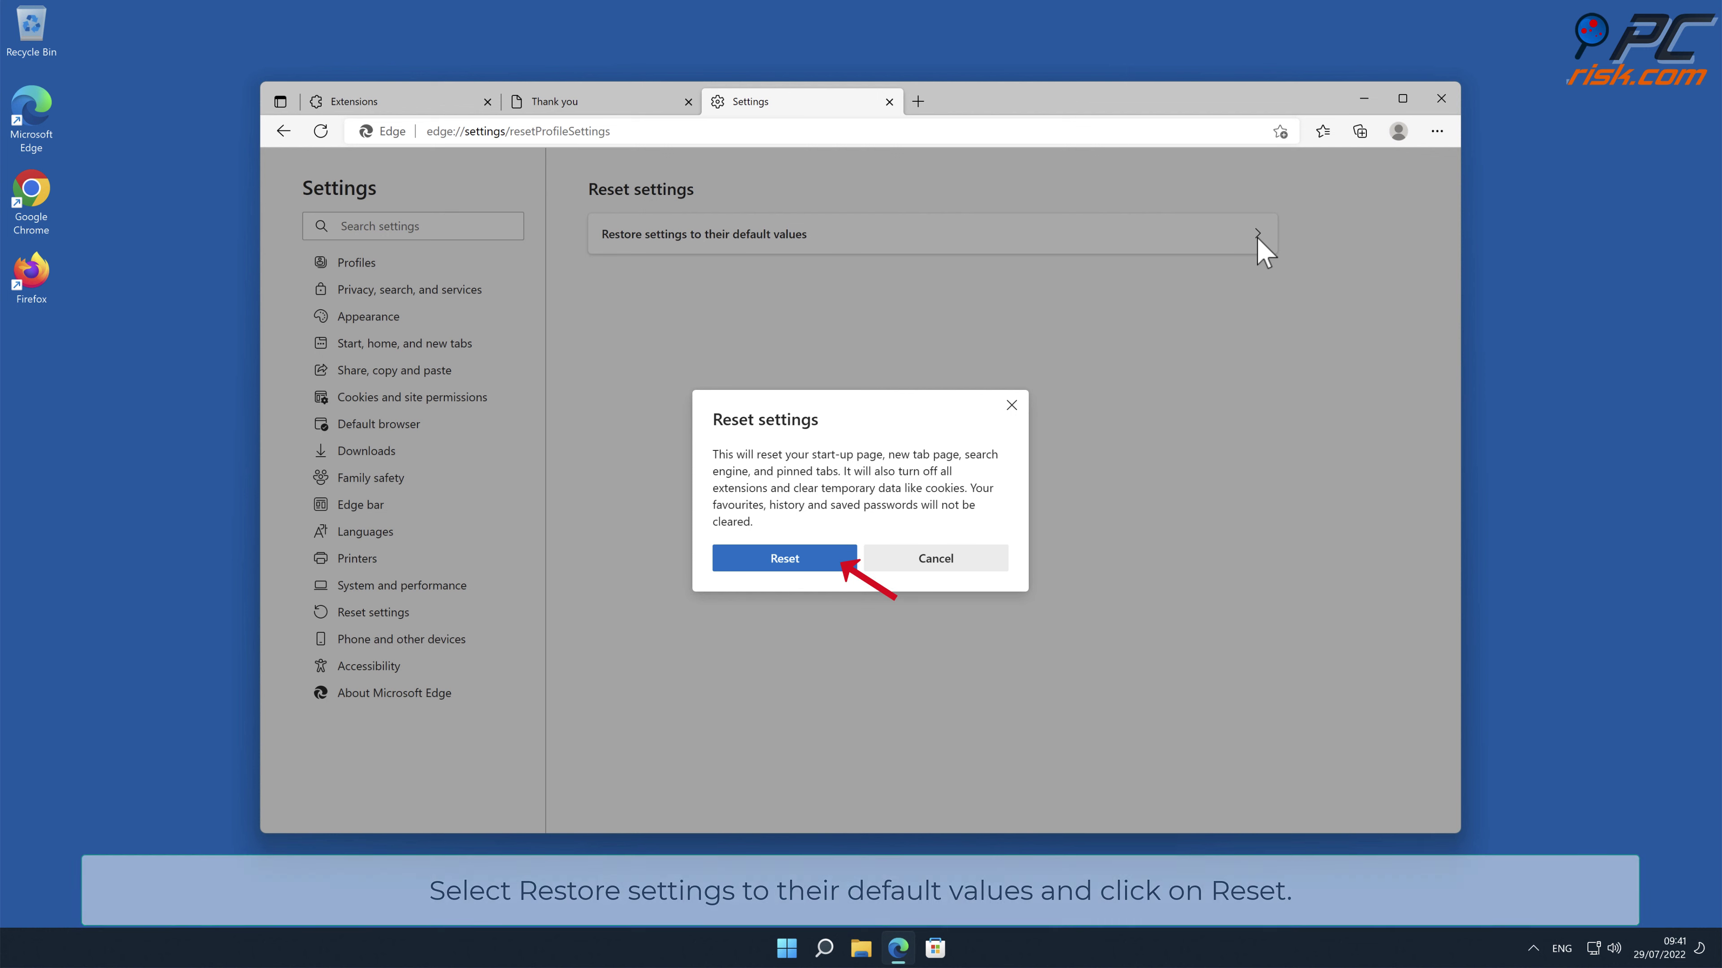
left_click(812, 567)
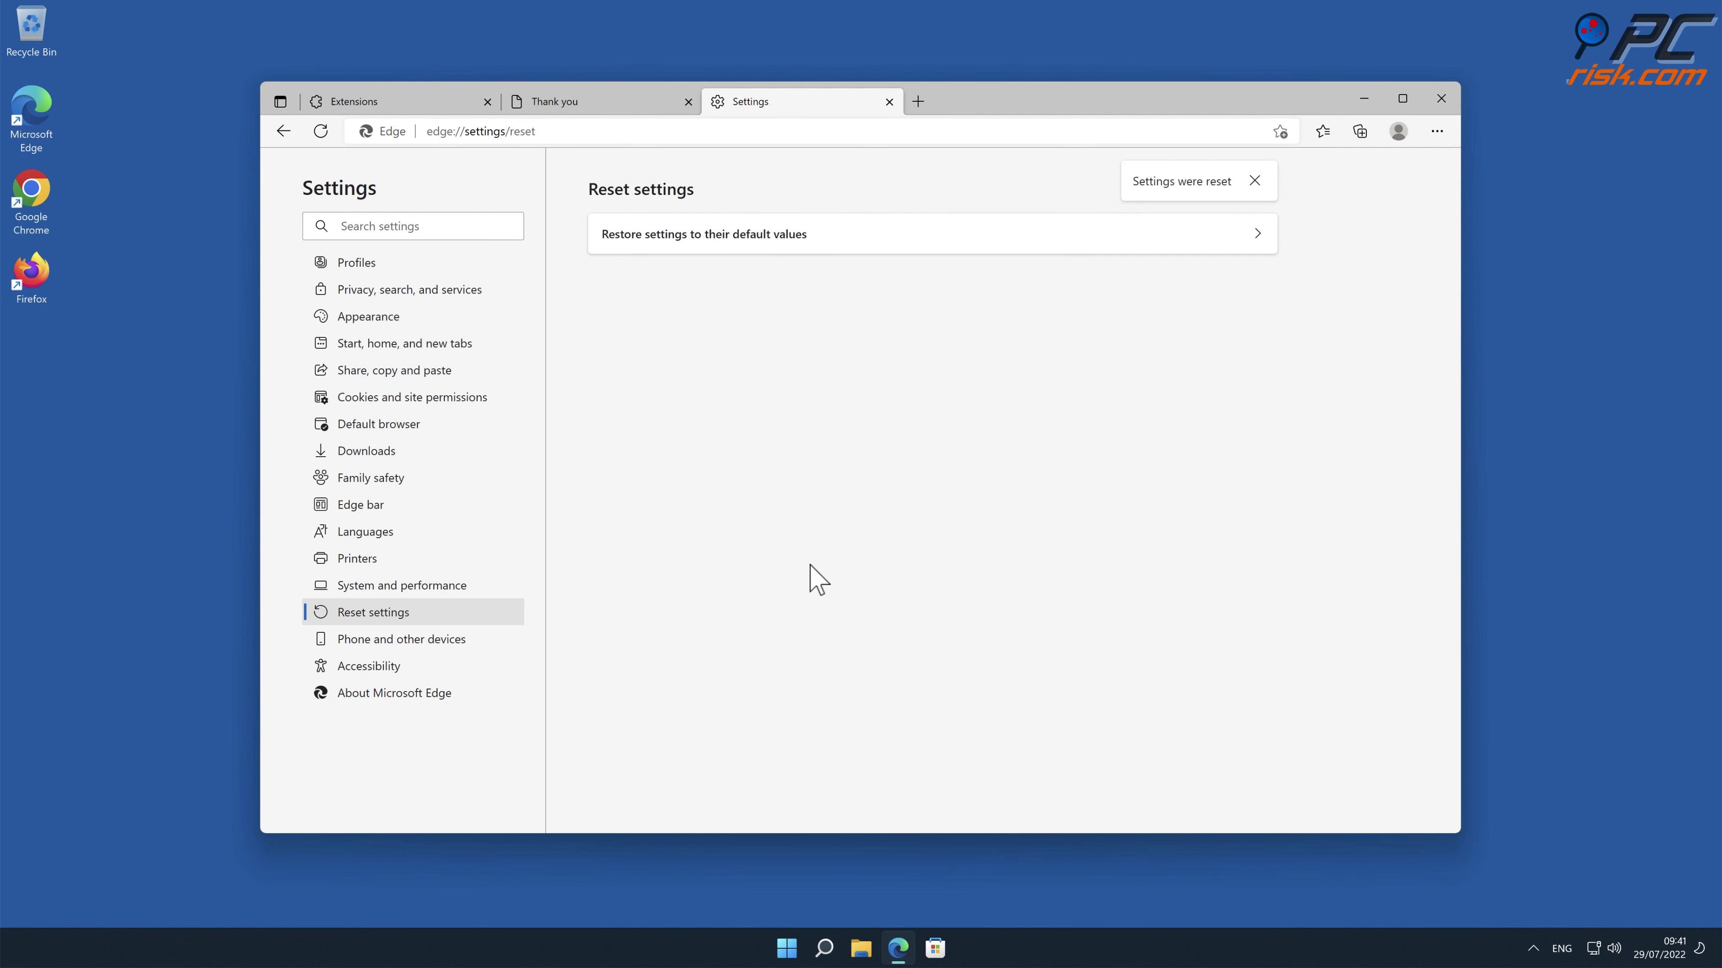
left_click(1440, 99)
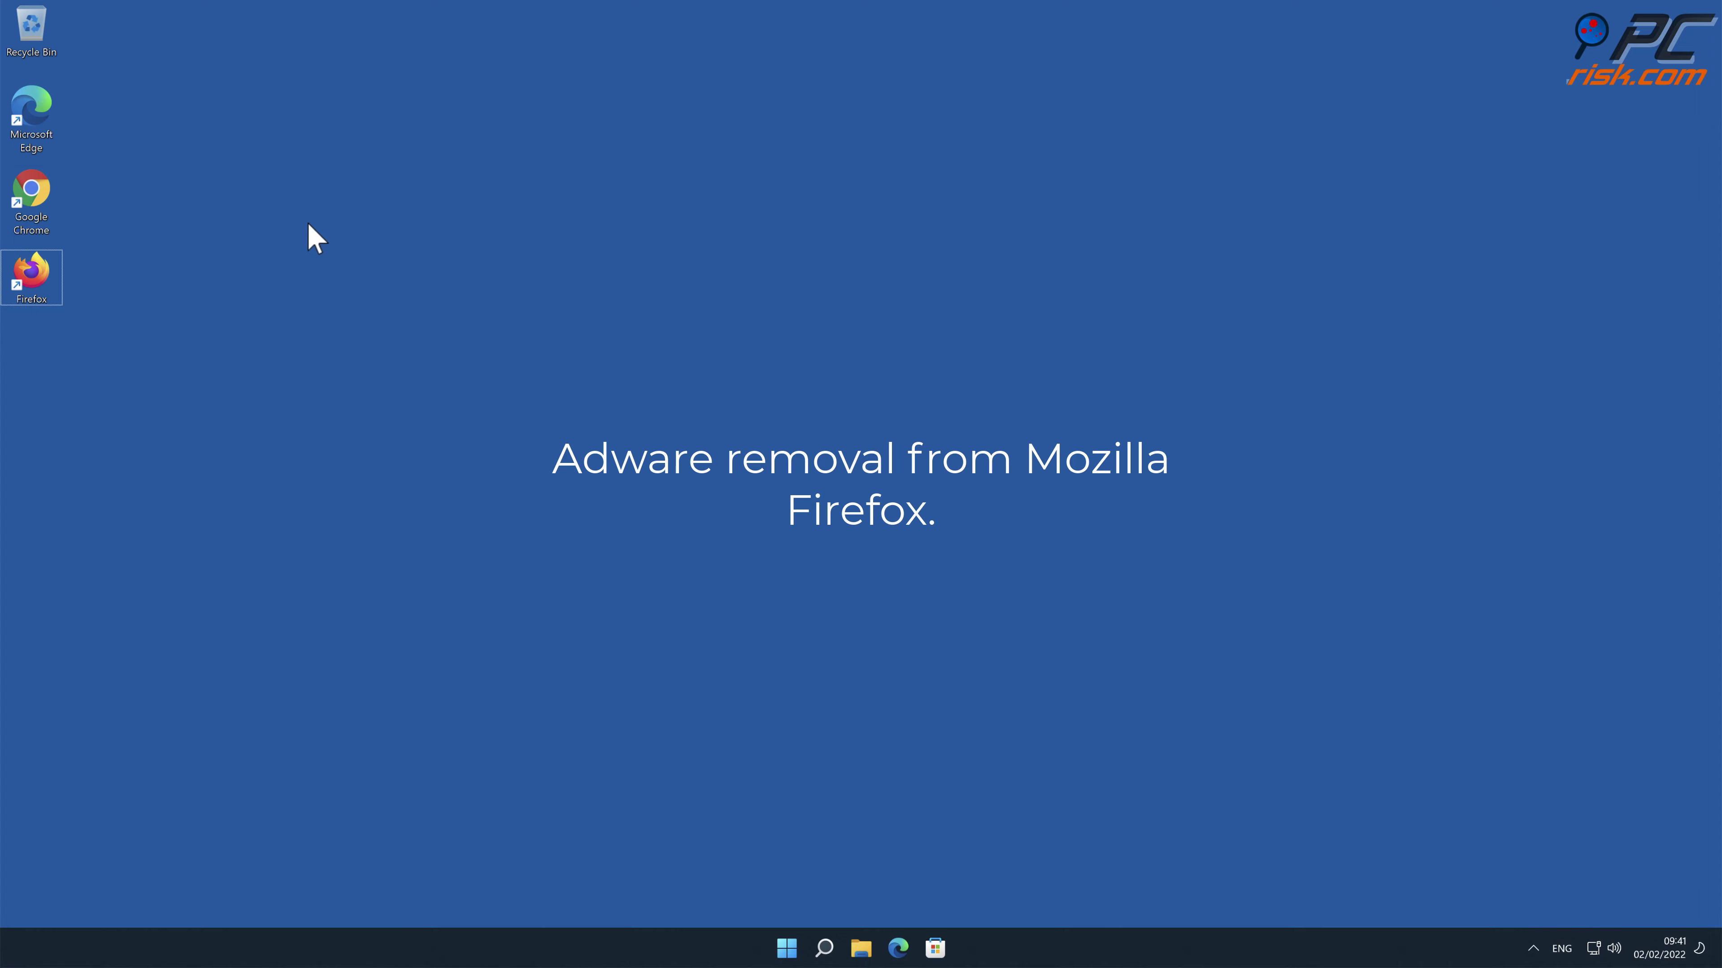
Step: Launch Firefox and show the installed extensions in the Add-ons Manager
double_click(44, 276)
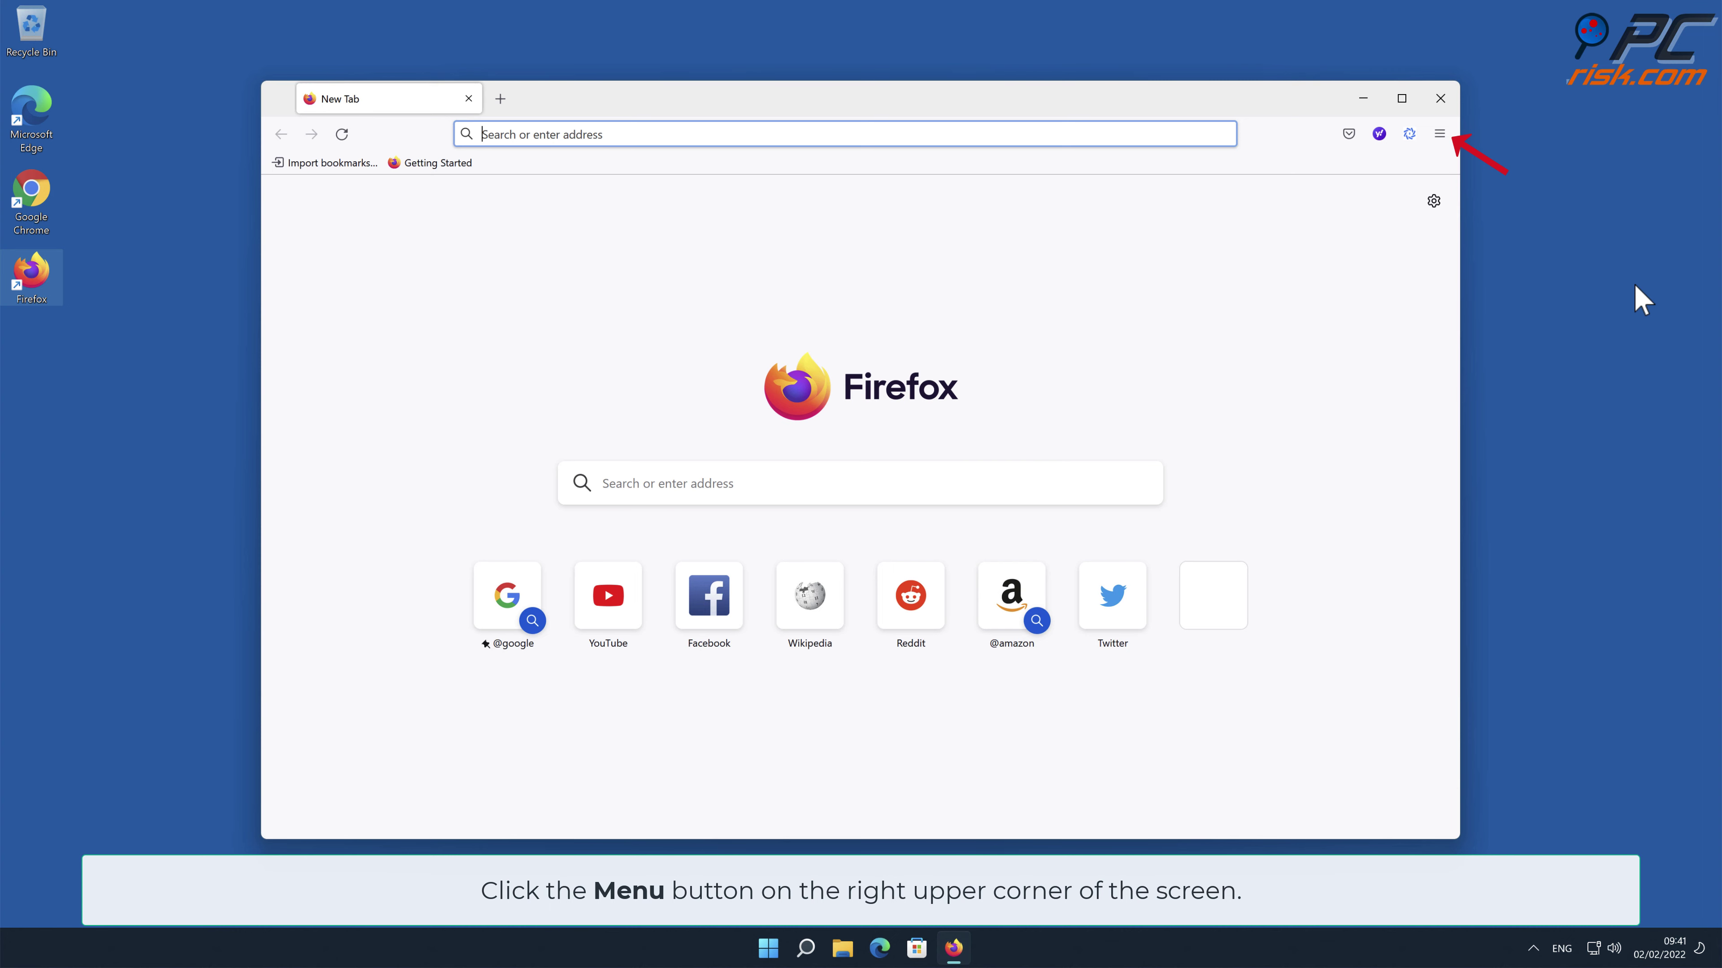
left_click(1439, 134)
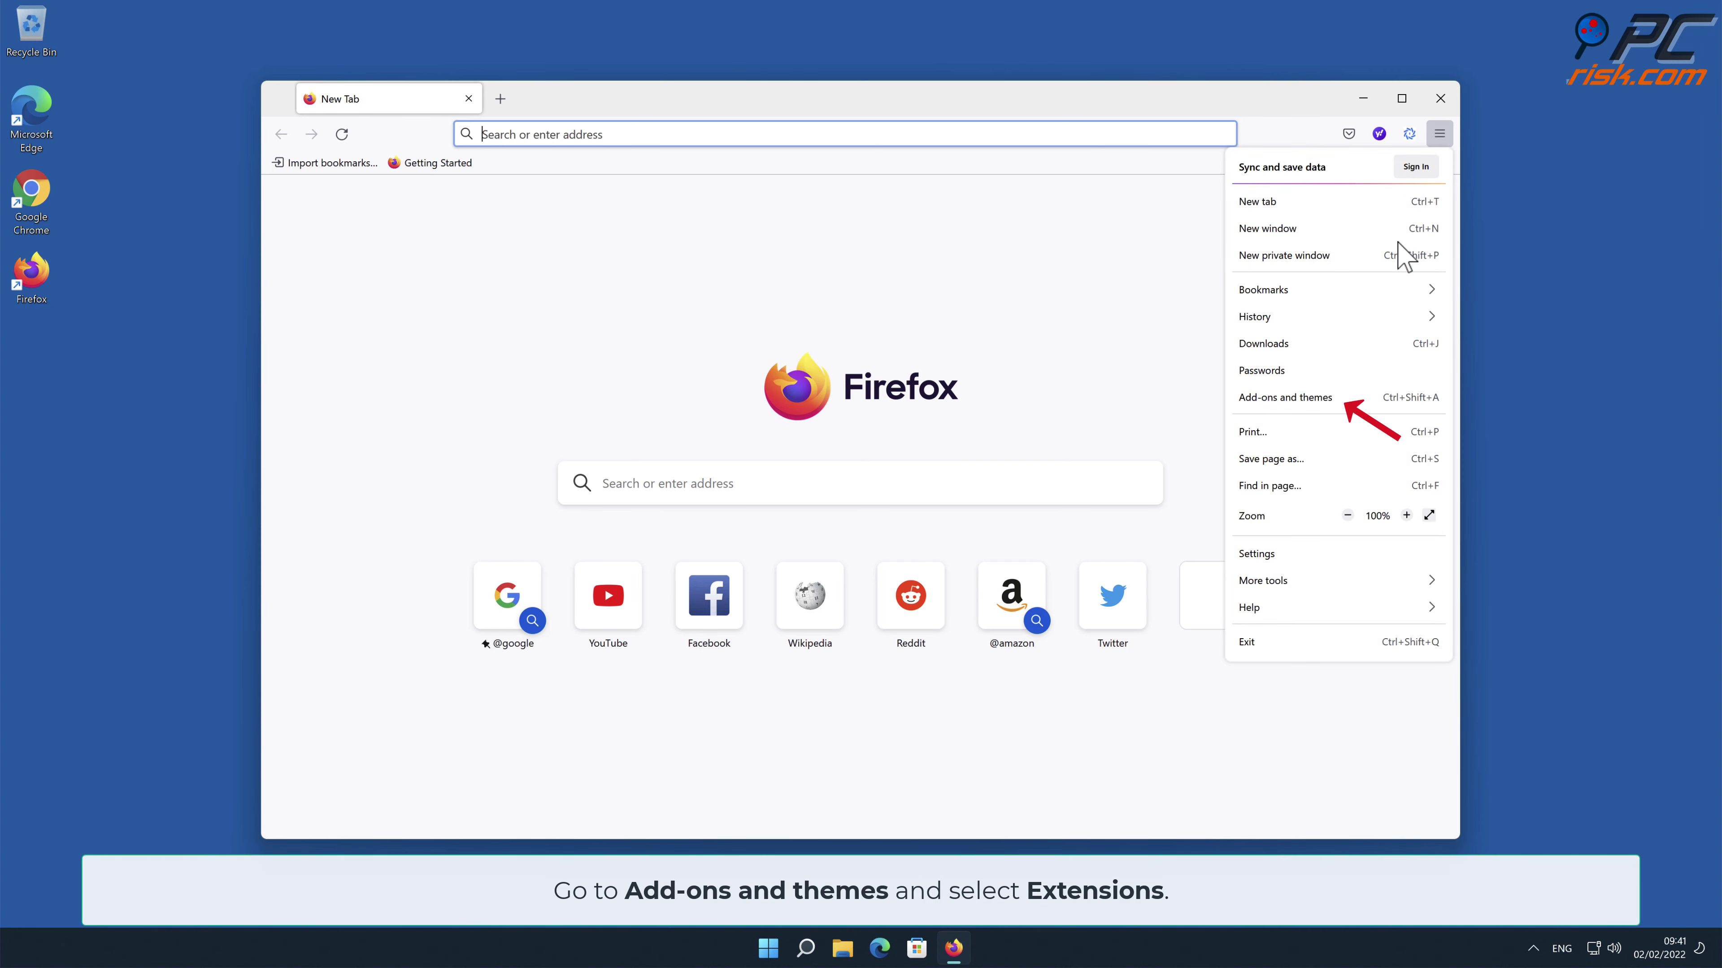
left_click(1383, 397)
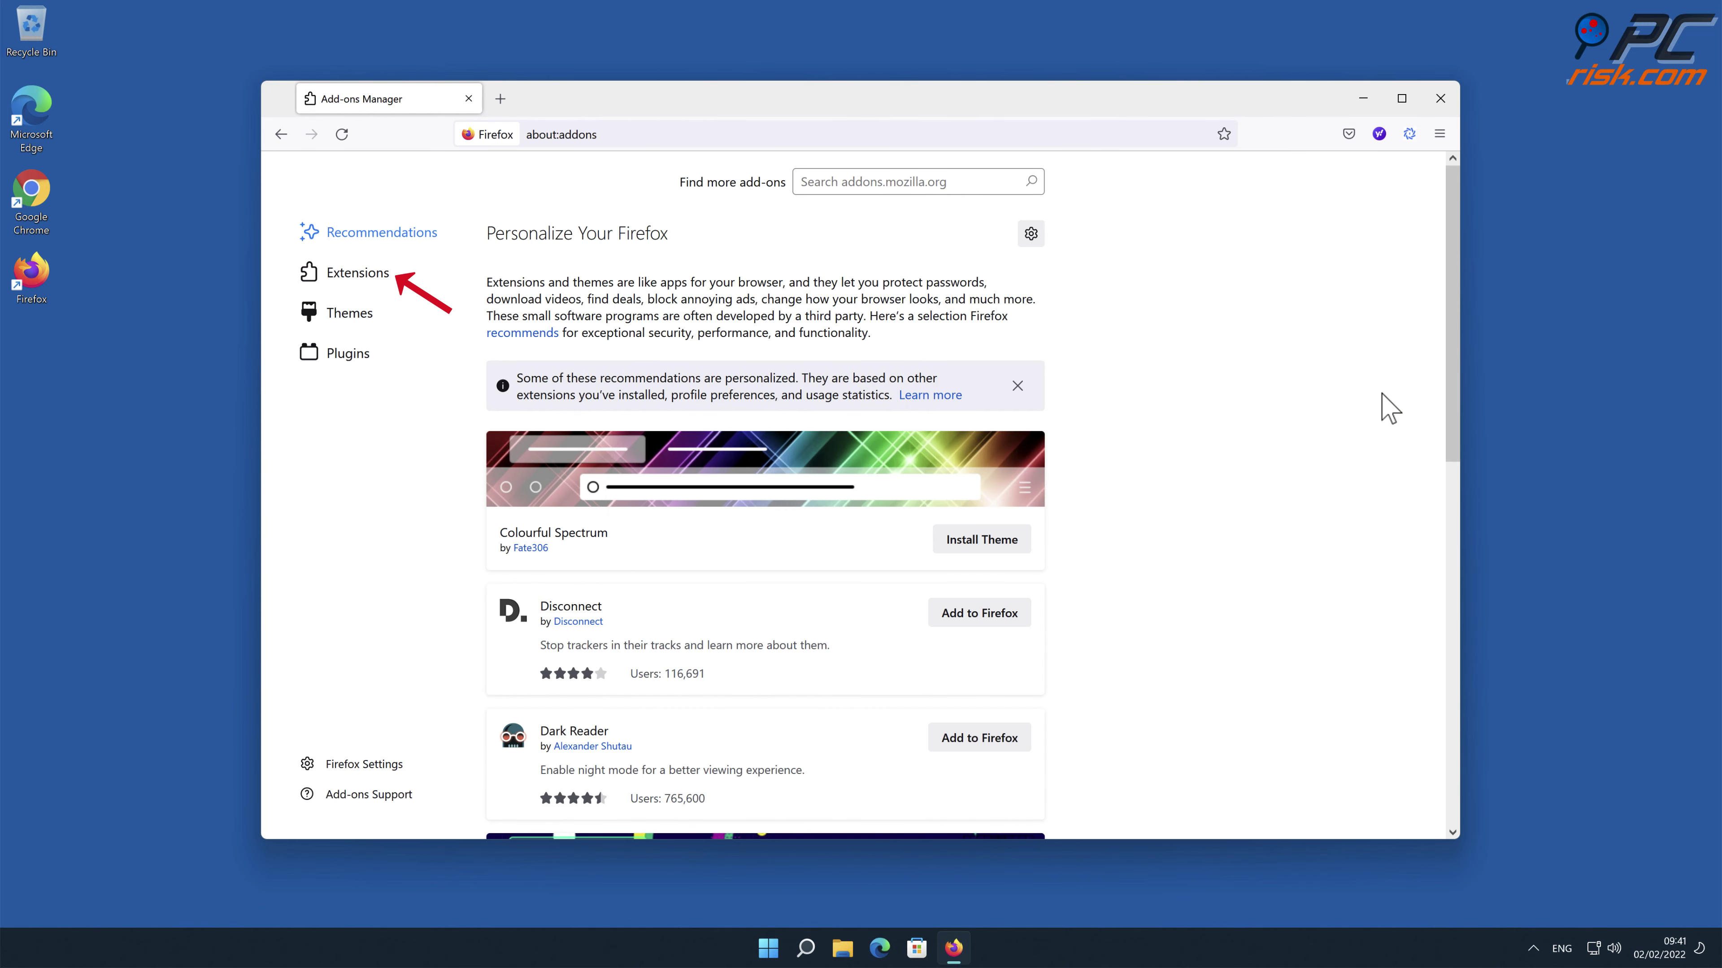
left_click(383, 273)
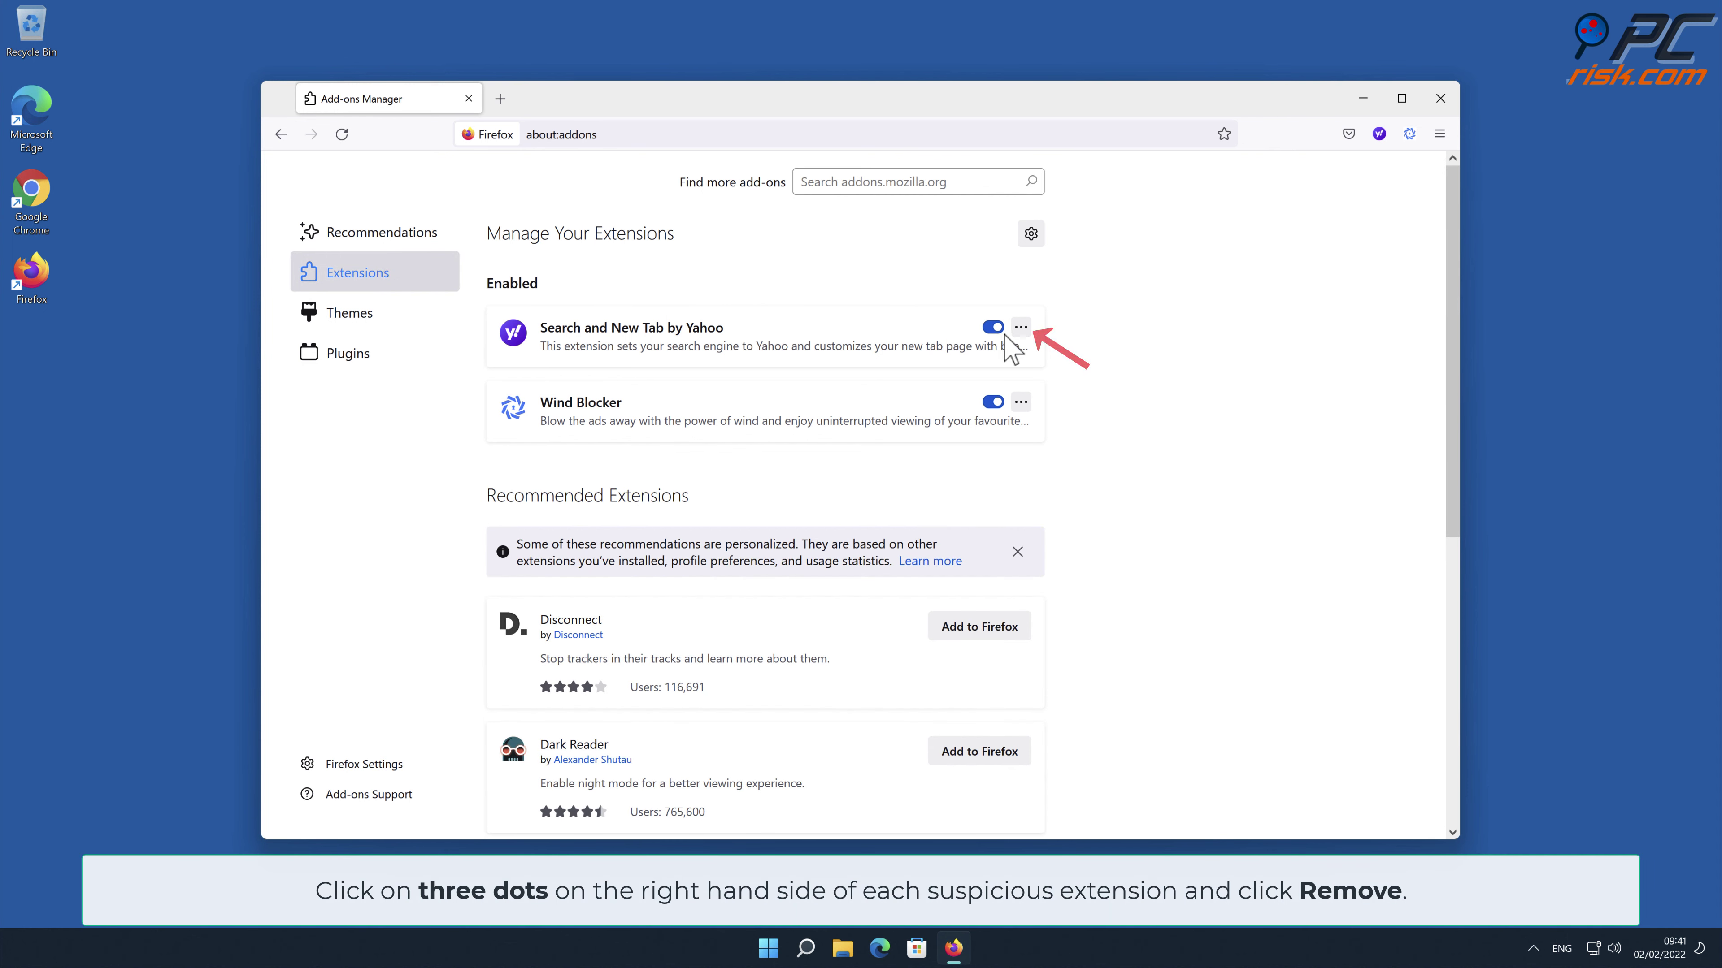
Step: Remove the Search and New Tab by Yahoo extension, then the Wind Blocker extension
left_click(1021, 328)
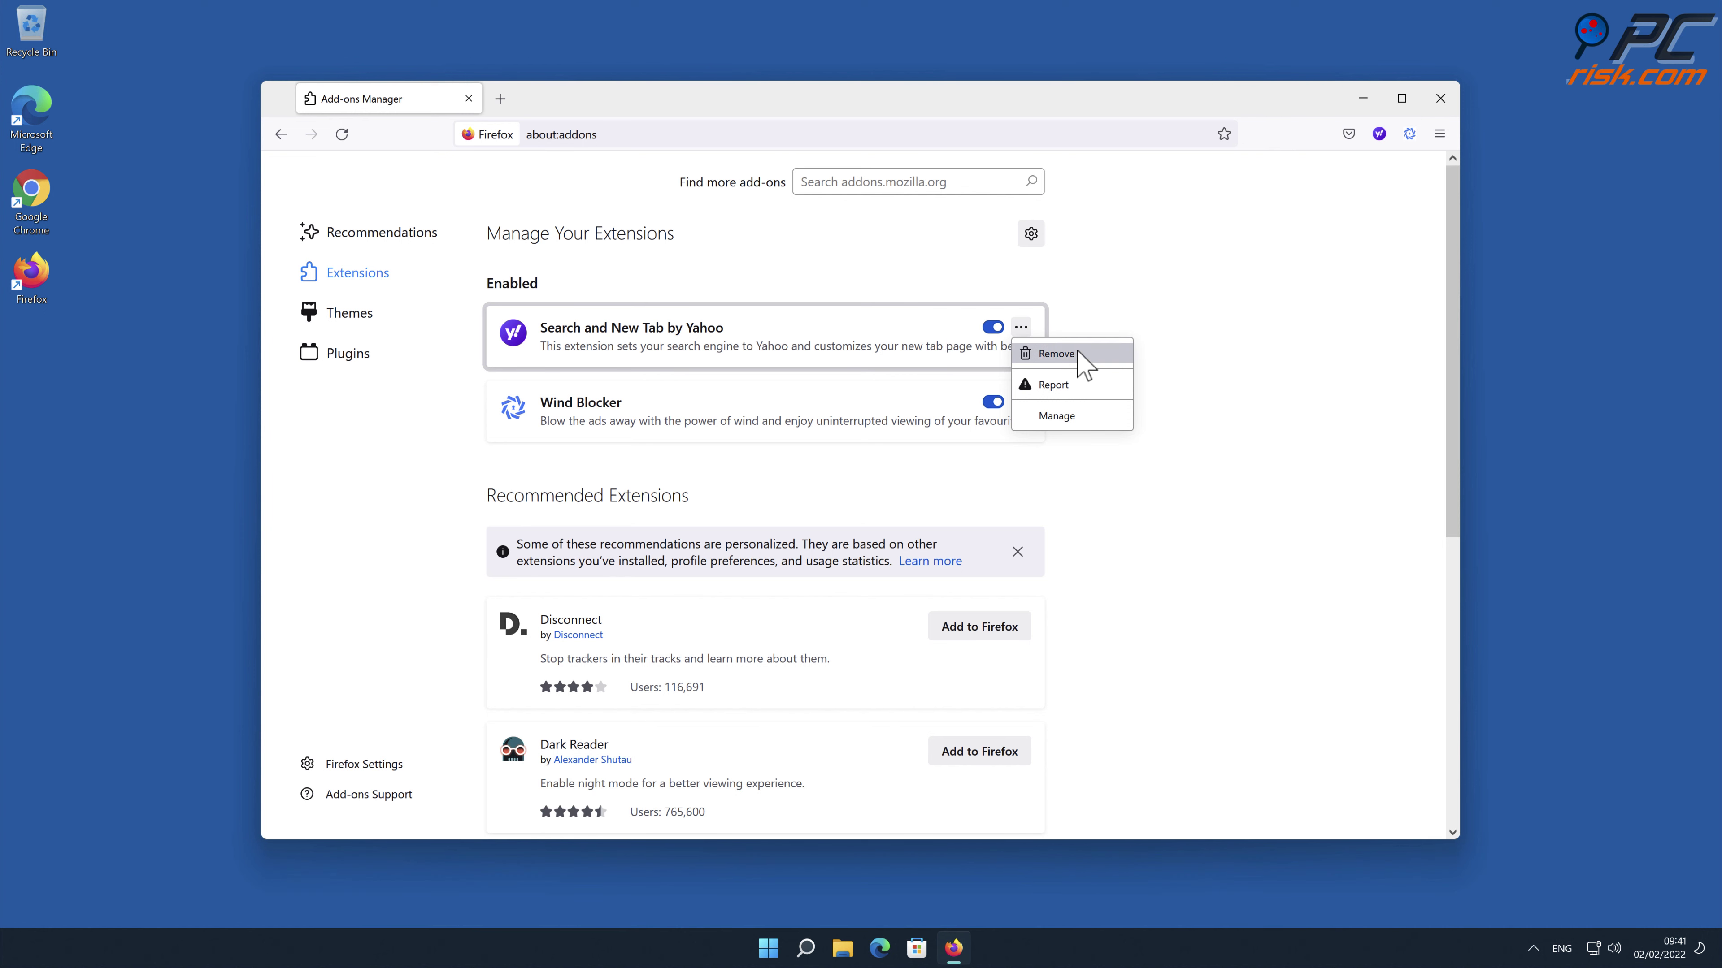
left_click(1064, 355)
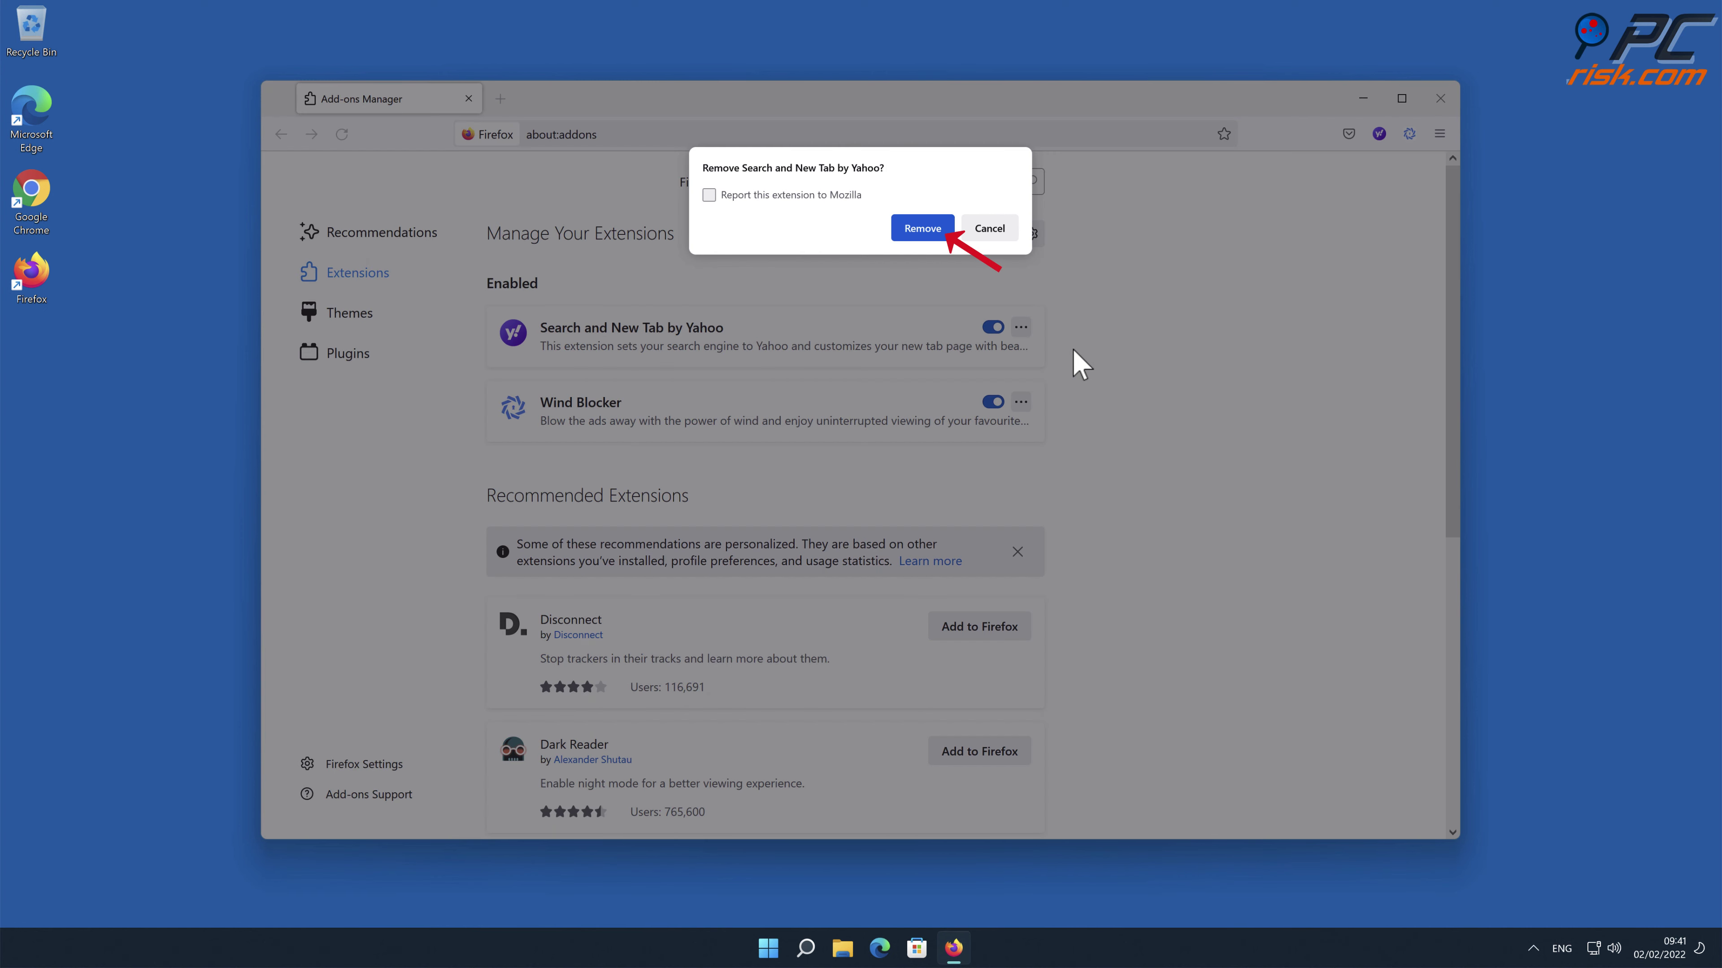
left_click(931, 231)
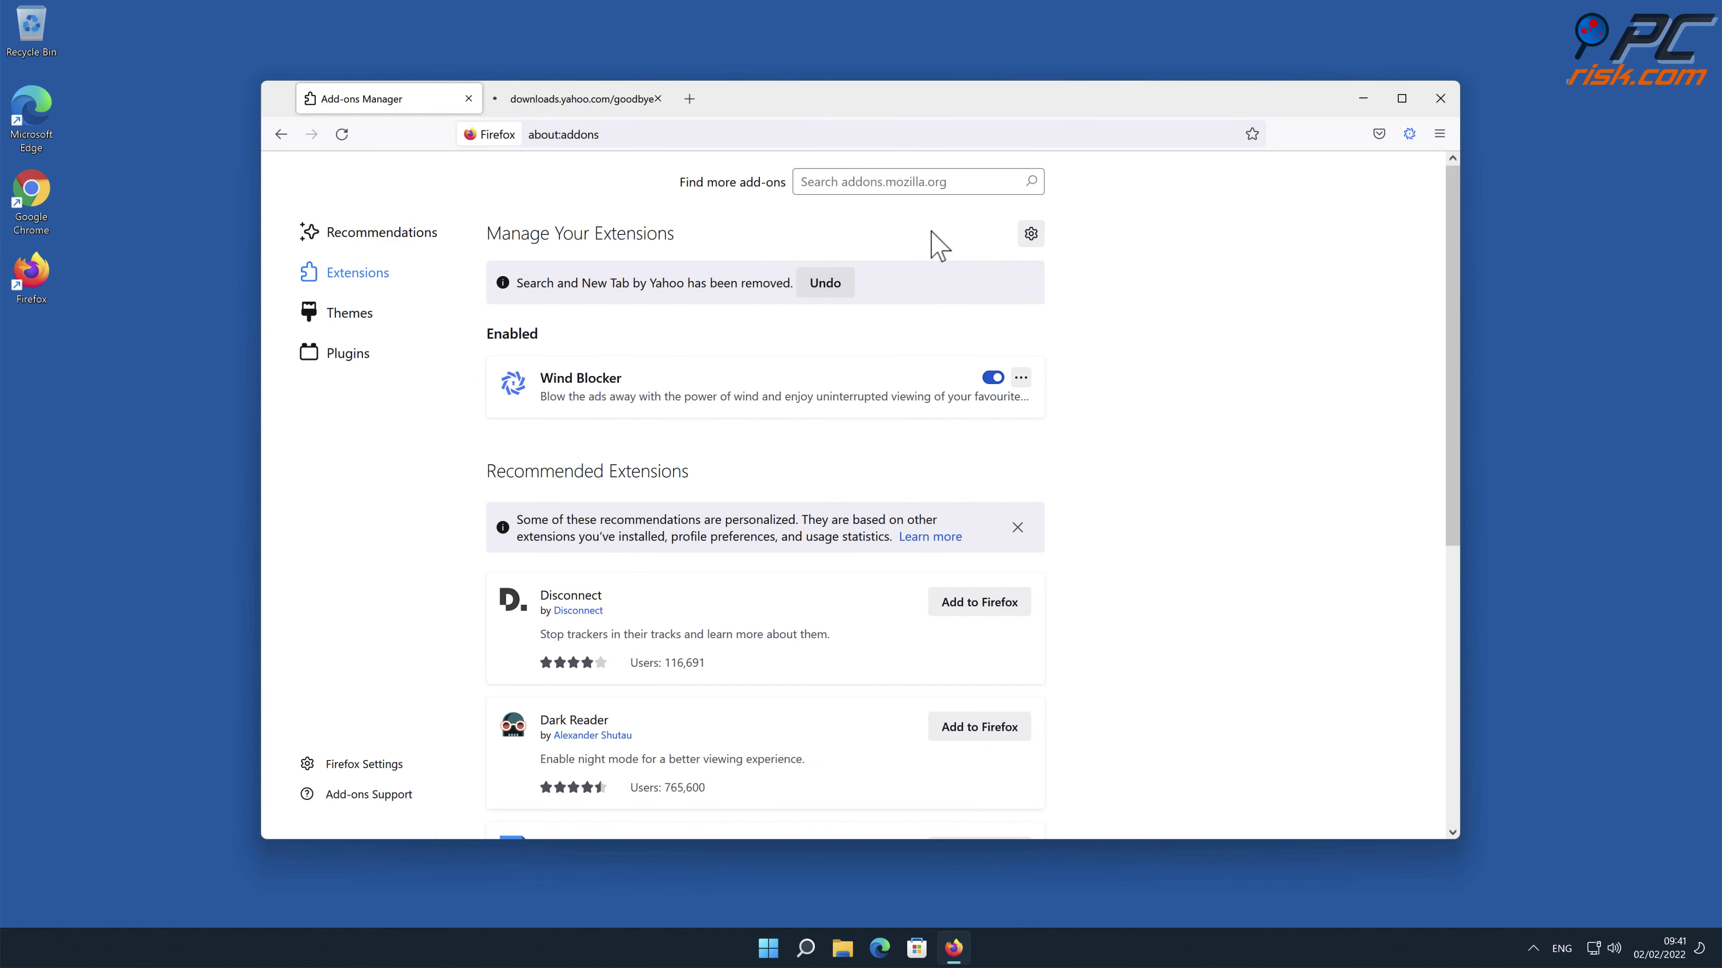
left_click(1021, 378)
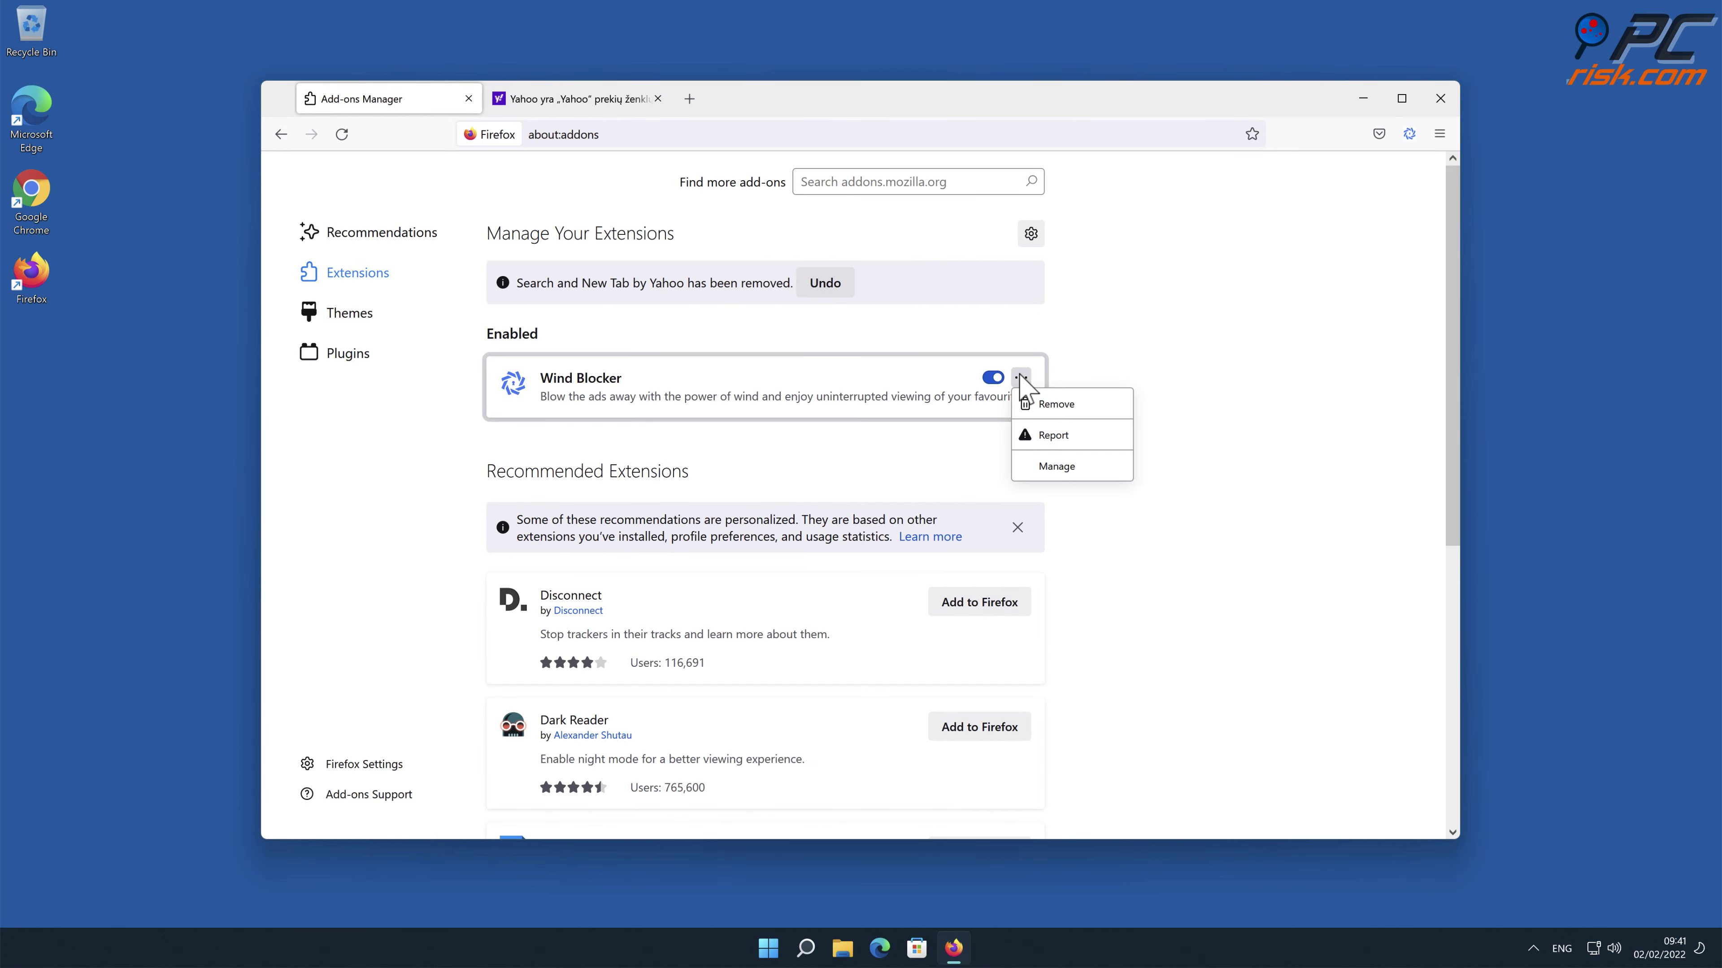
left_click(1037, 405)
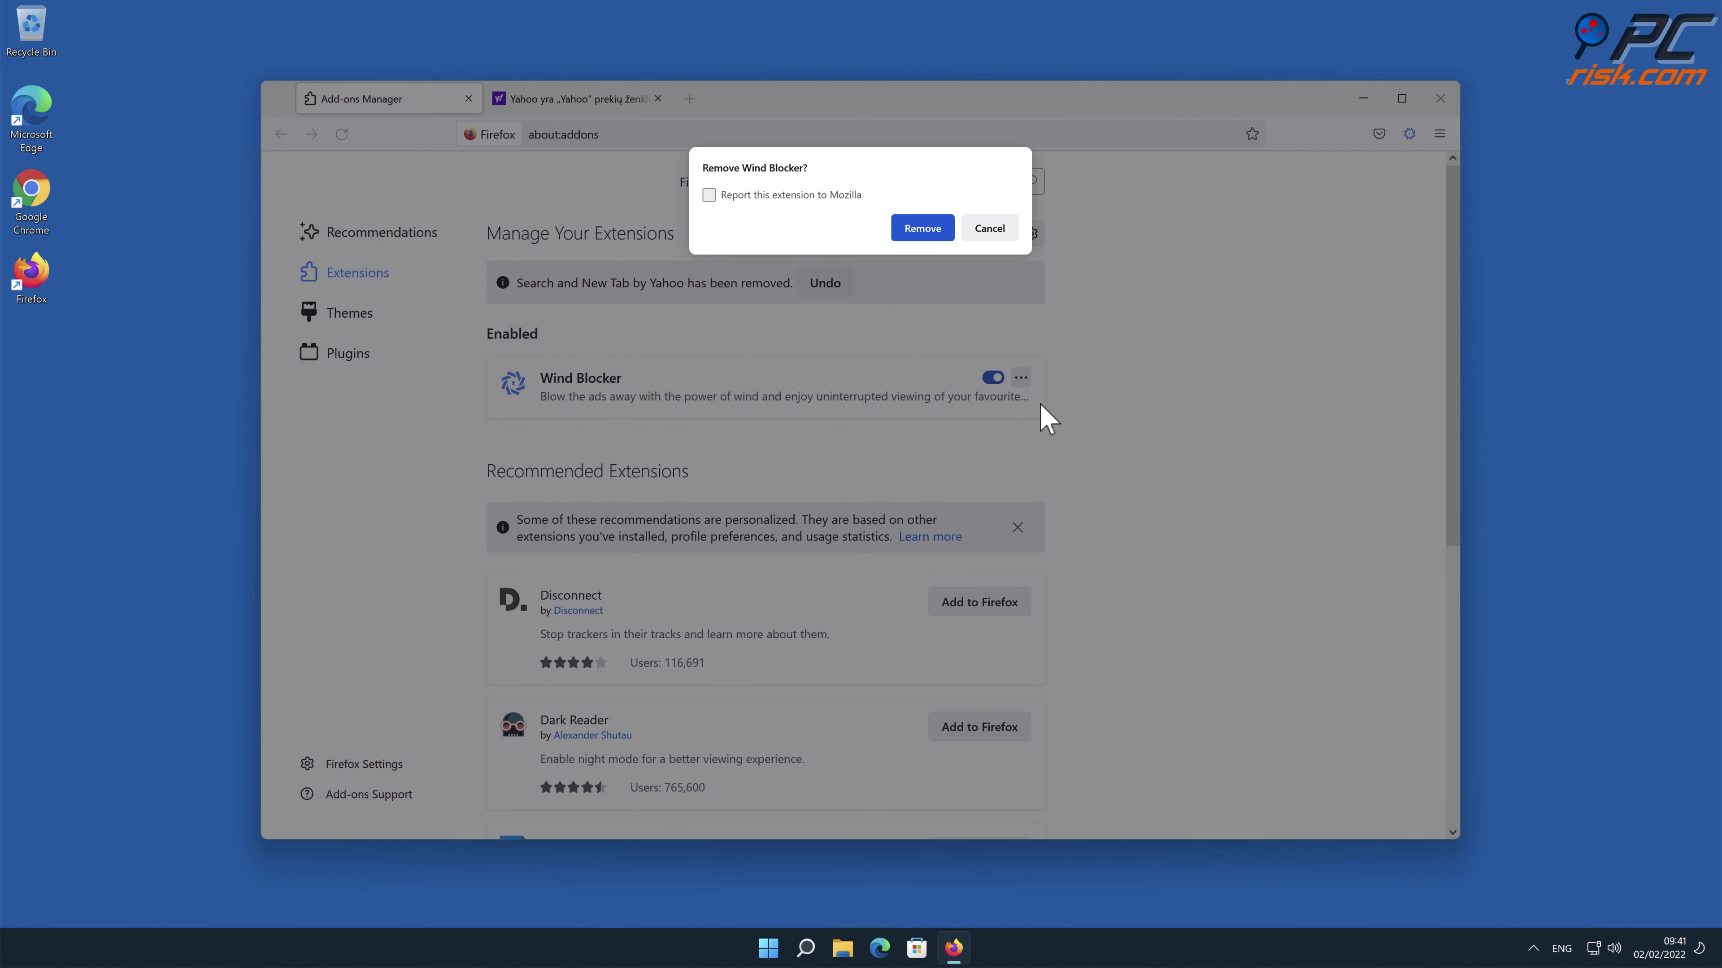
left_click(932, 232)
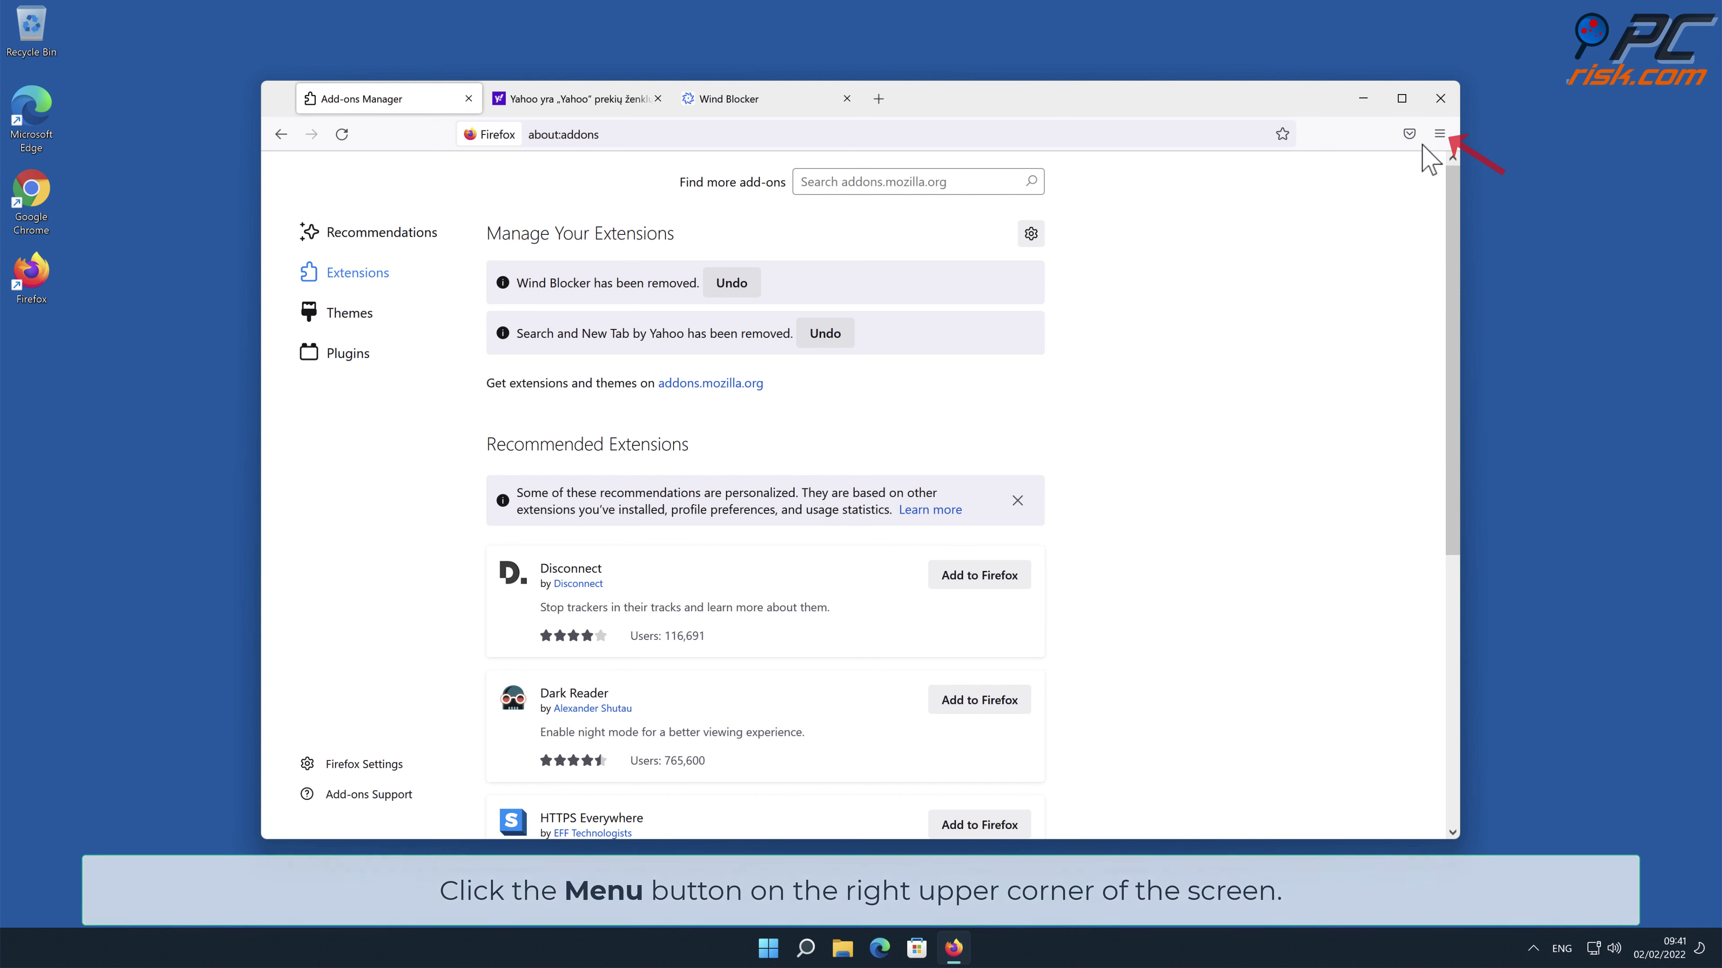
Step: Refresh Firefox to its default settings from the Troubleshooting Information page
left_click(1439, 134)
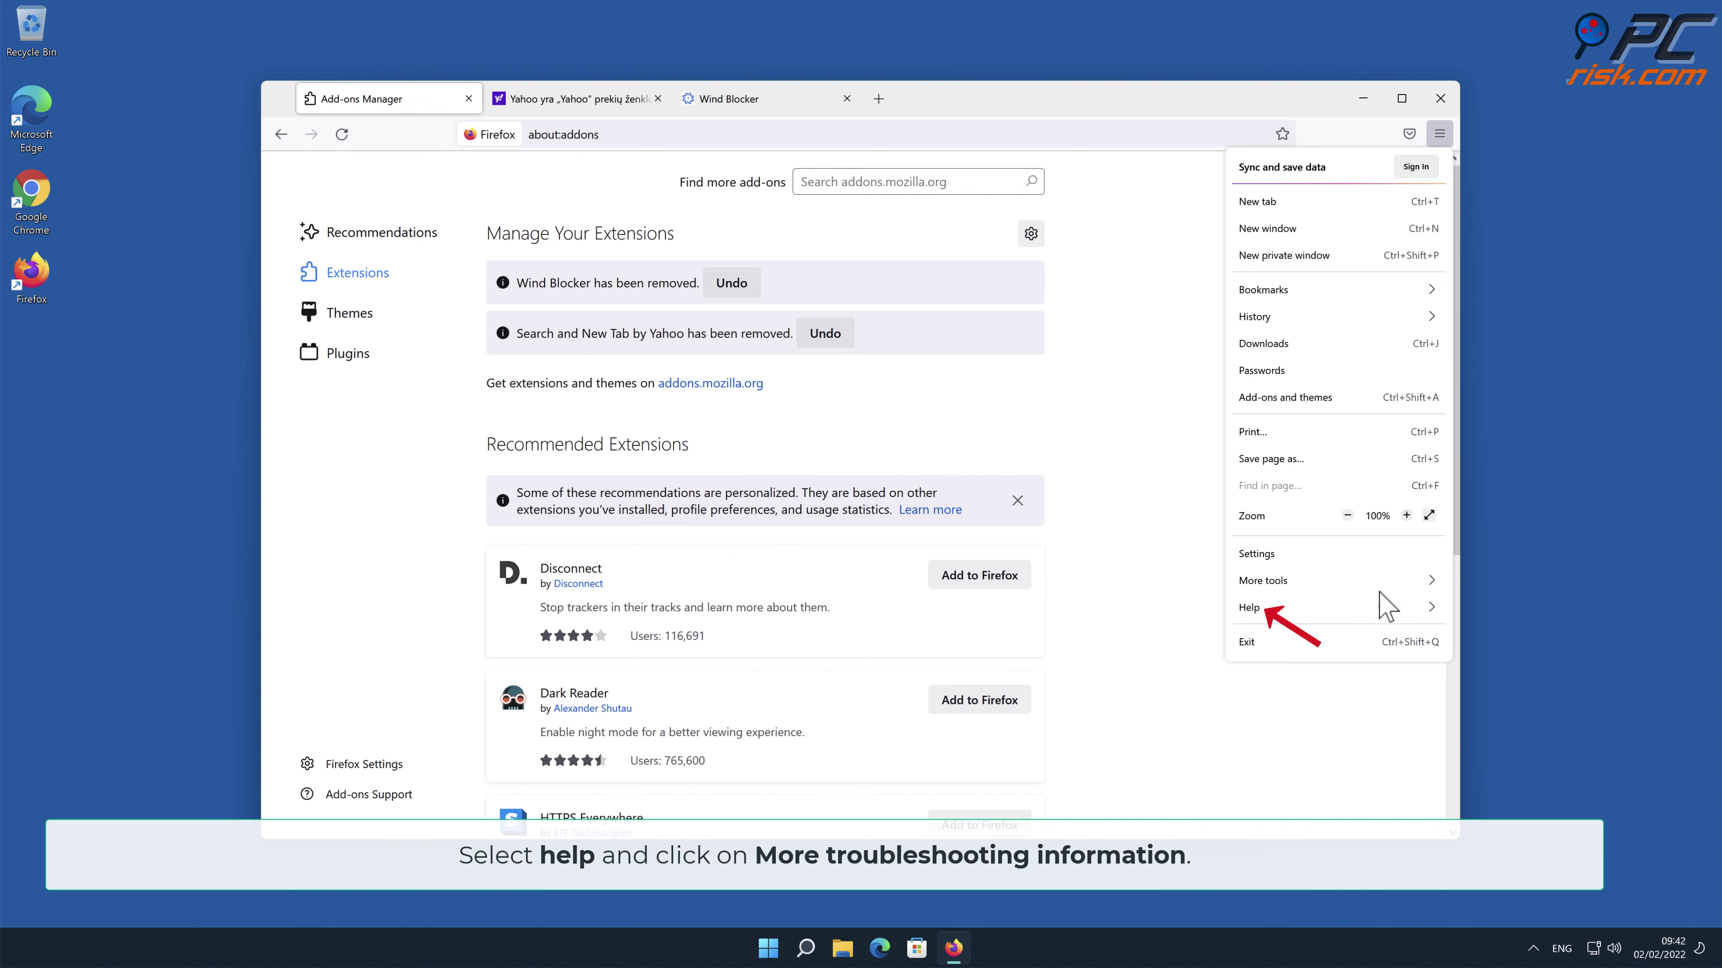
left_click(1387, 608)
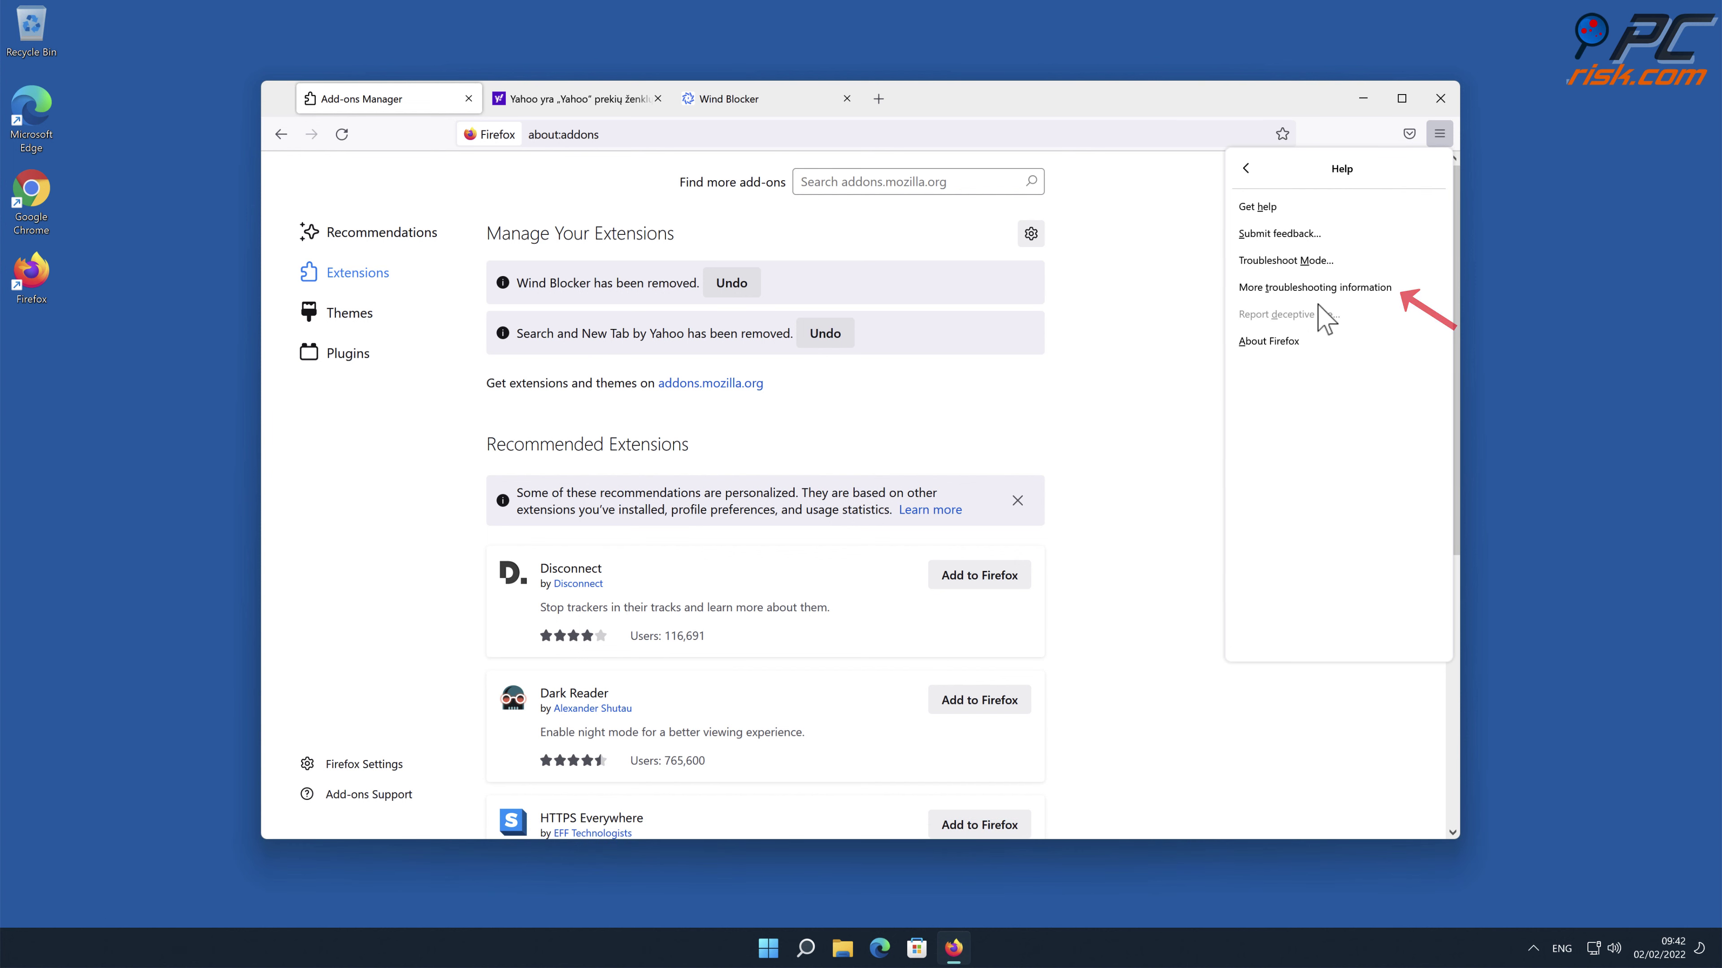
left_click(1318, 288)
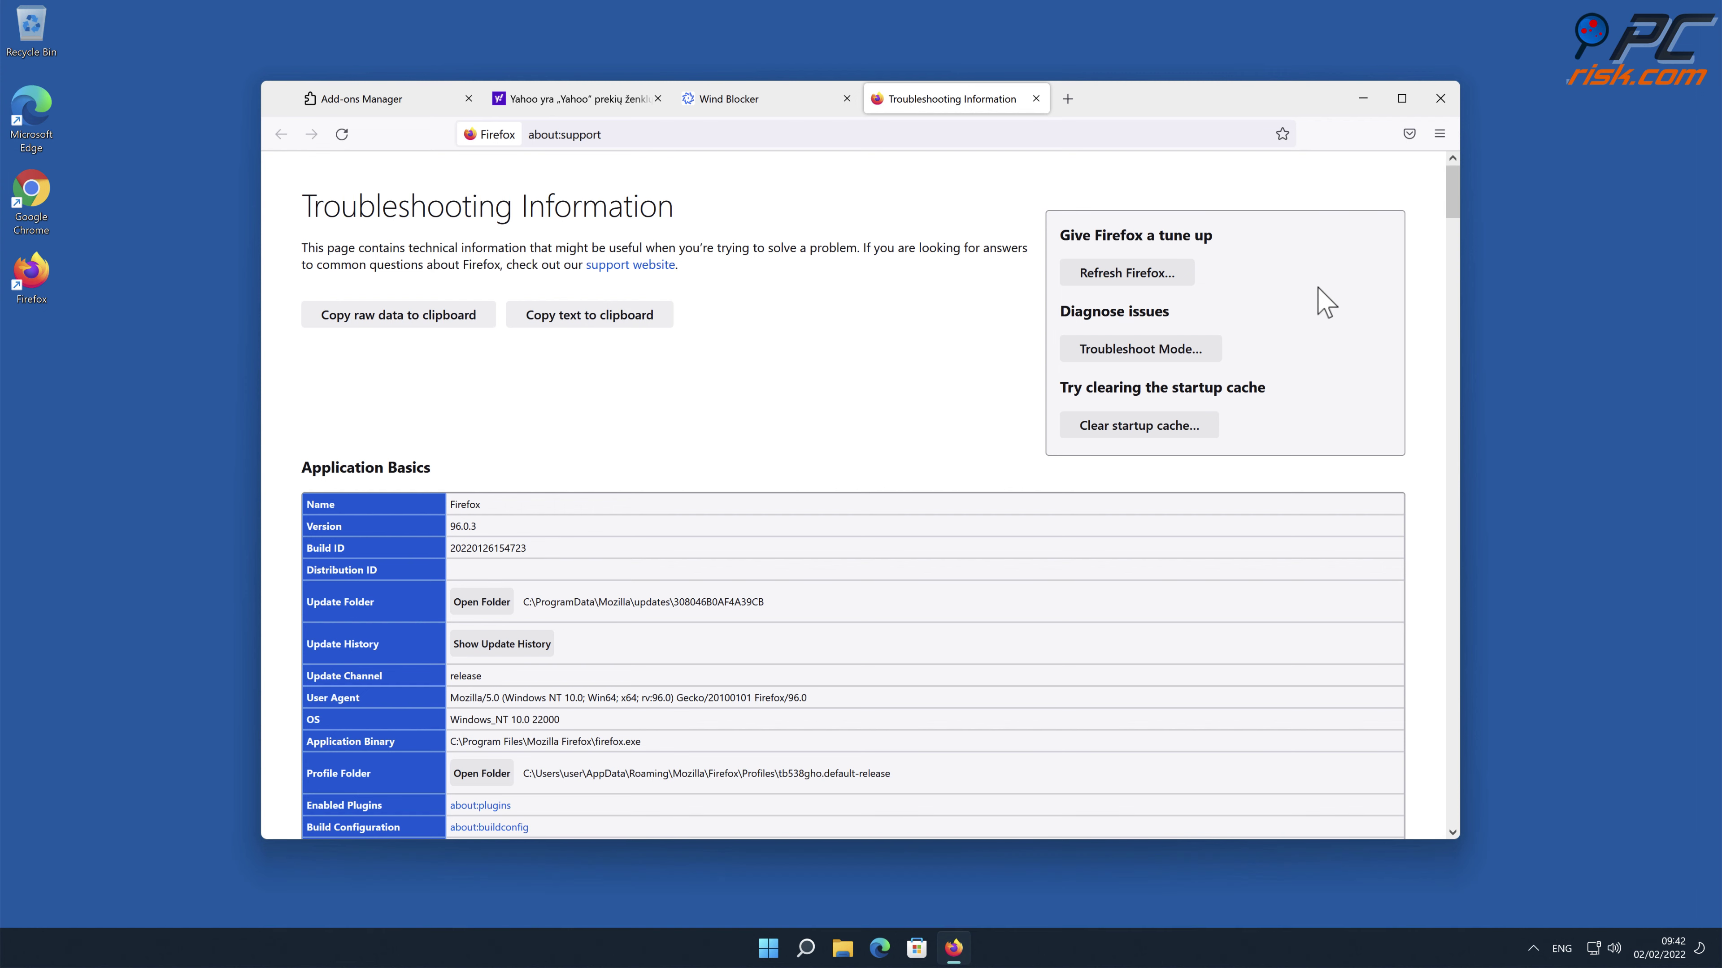
left_click(1179, 278)
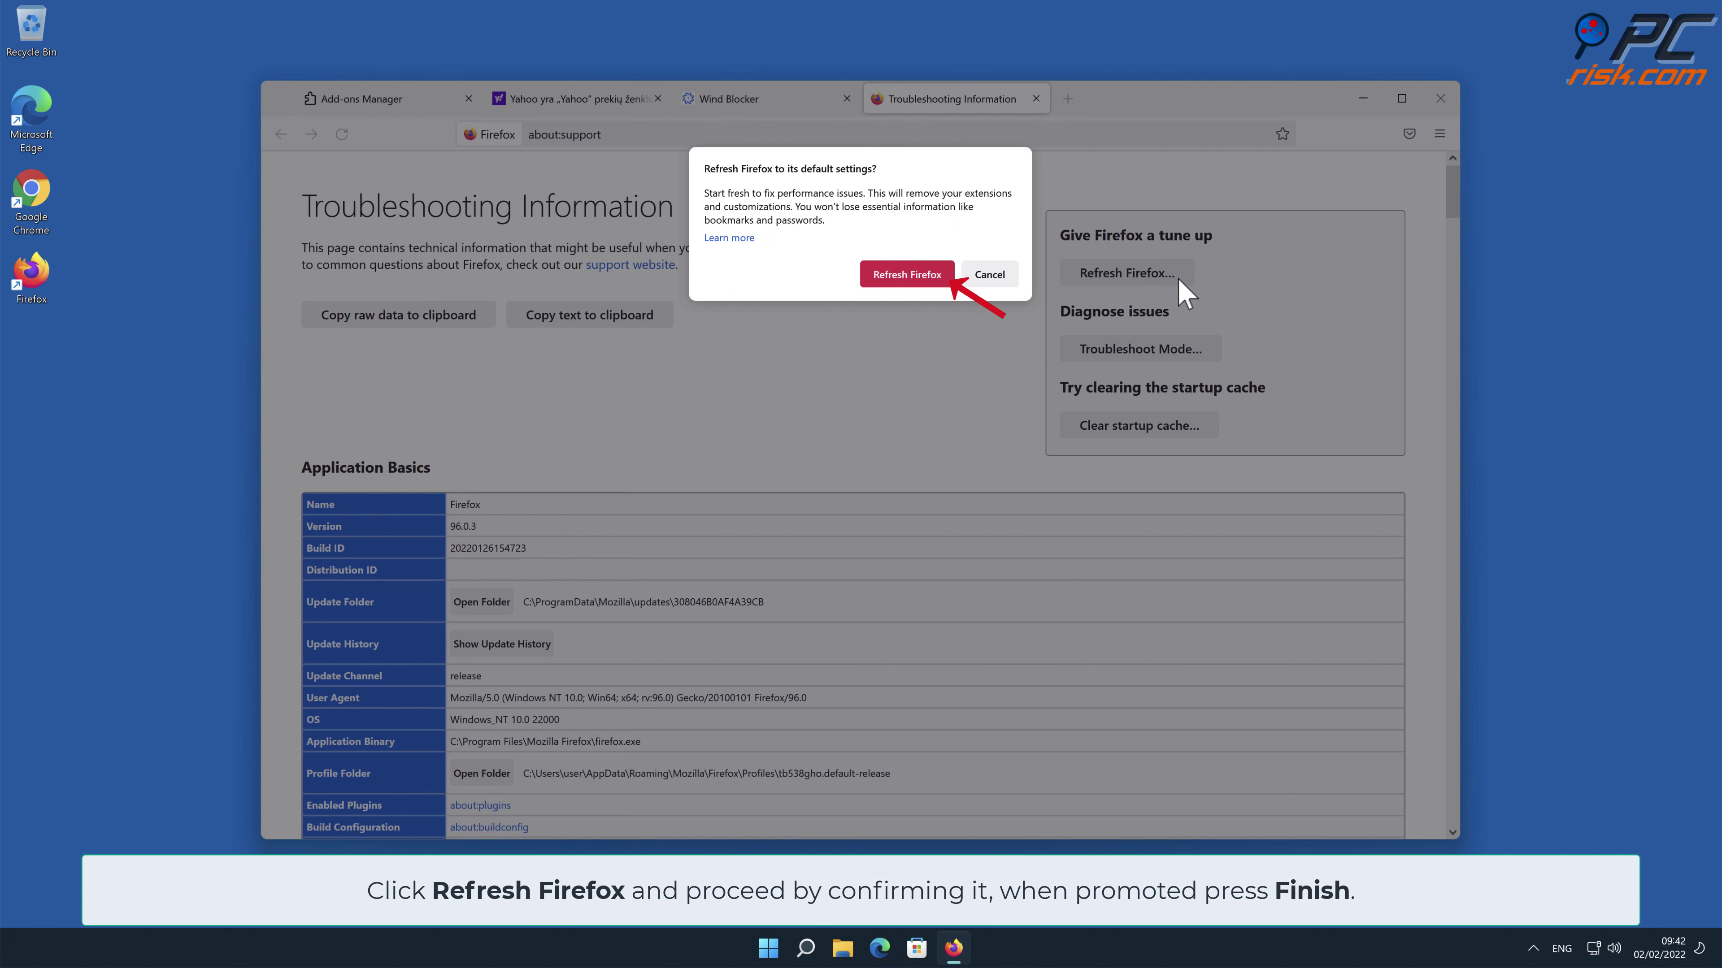
left_click(899, 275)
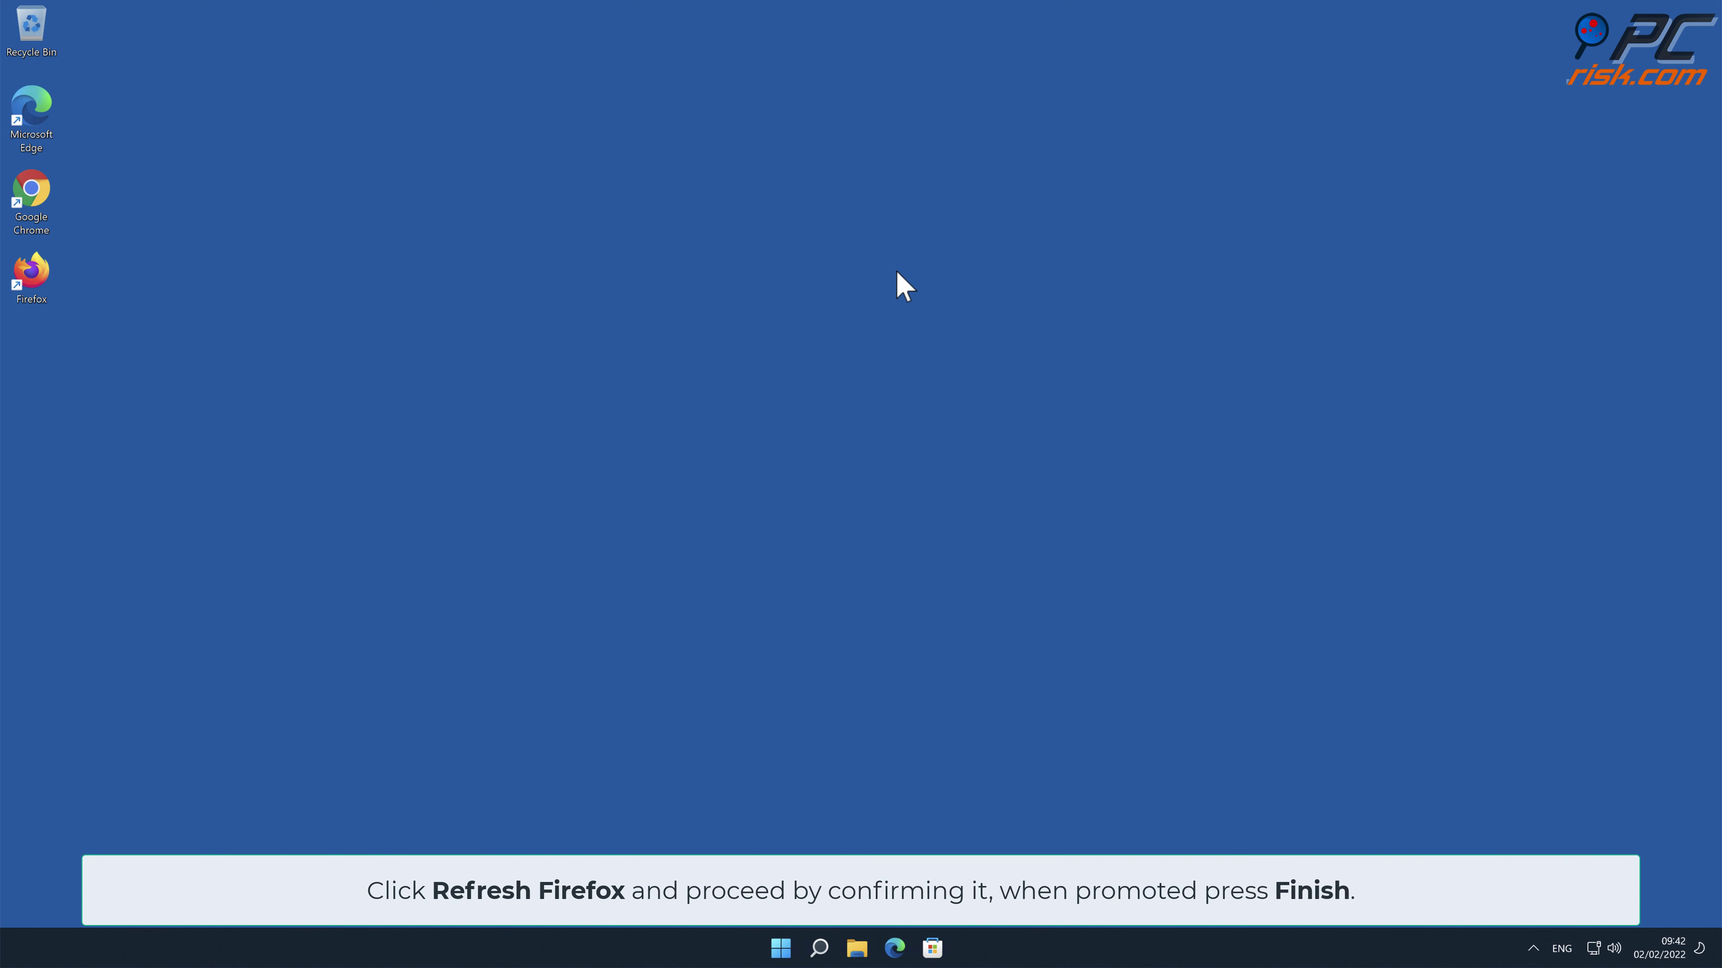